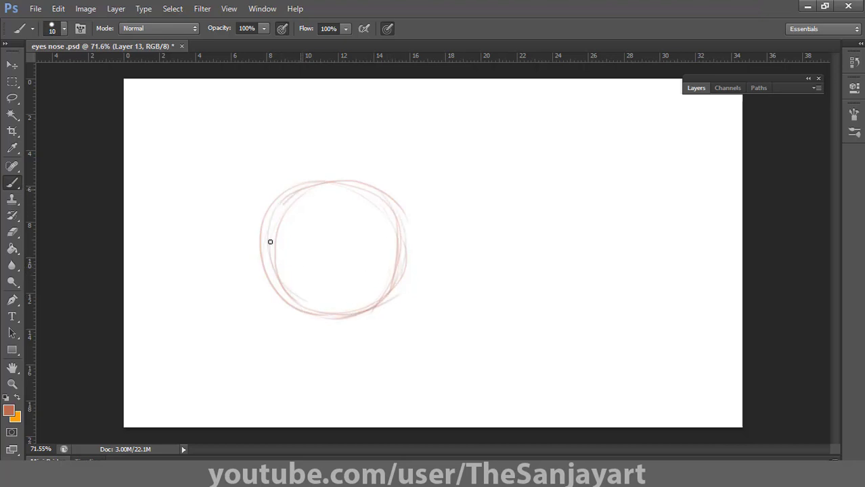
- Finish the rough circle and draw its centre lines, with horizontal guides running across the canvas from its top, middle and bottom
{"action": "left_click_drag", "start_coordinate": [270, 241], "coordinate": [323, 314]}
{"action": "left_click_drag", "start_coordinate": [150, 259], "coordinate": [684, 258]}
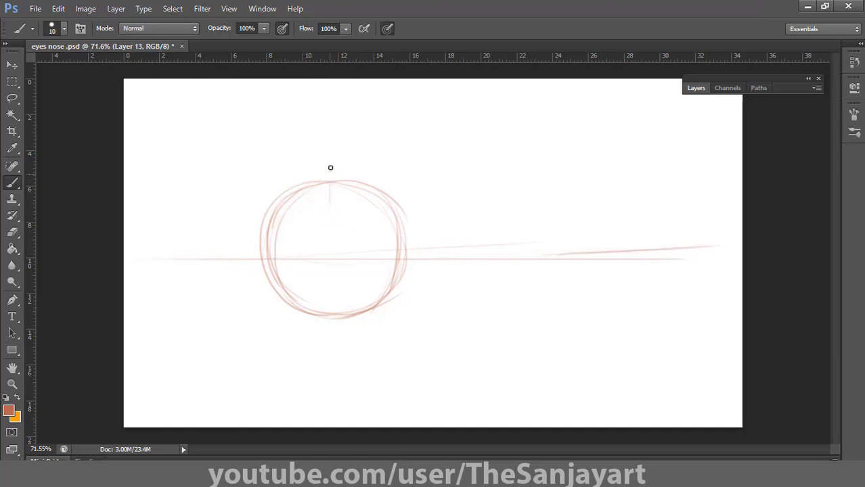
{"action": "left_click_drag", "start_coordinate": [330, 167], "coordinate": [330, 358]}
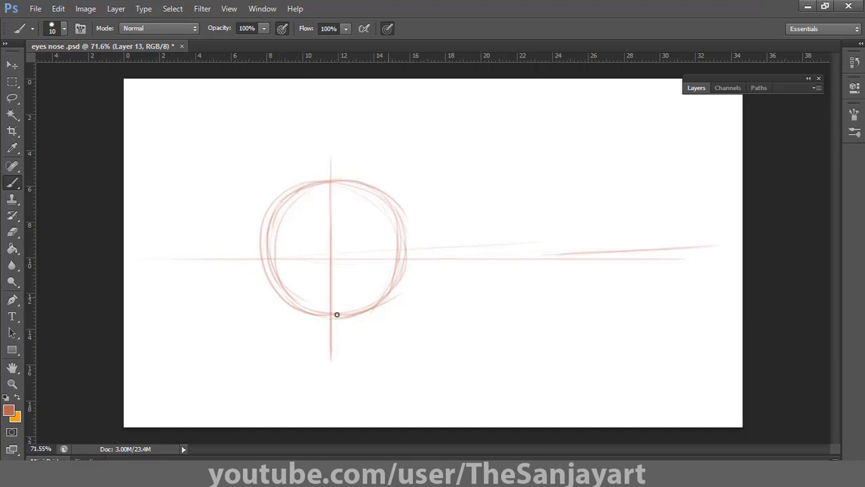
{"action": "left_click_drag", "start_coordinate": [271, 316], "coordinate": [712, 319]}
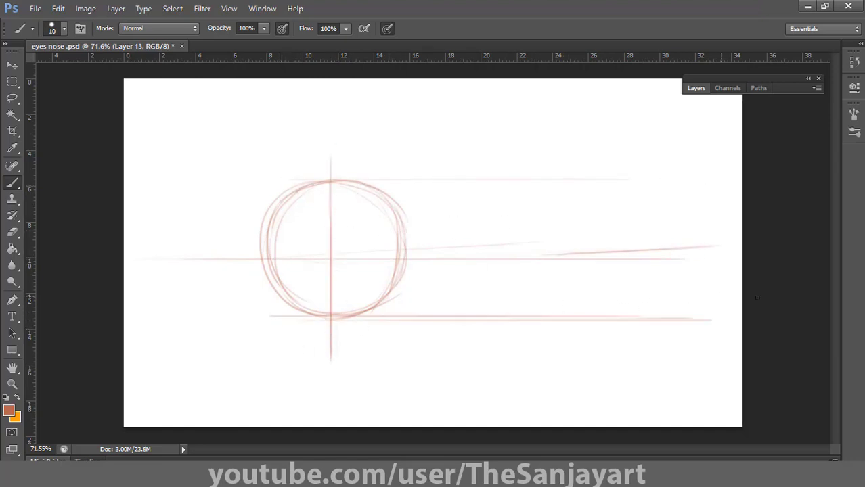
{"action": "left_click_drag", "start_coordinate": [211, 260], "coordinate": [686, 259]}
{"action": "left_click_drag", "start_coordinate": [234, 253], "coordinate": [635, 232]}
{"action": "key", "text": "ctrl+z"}
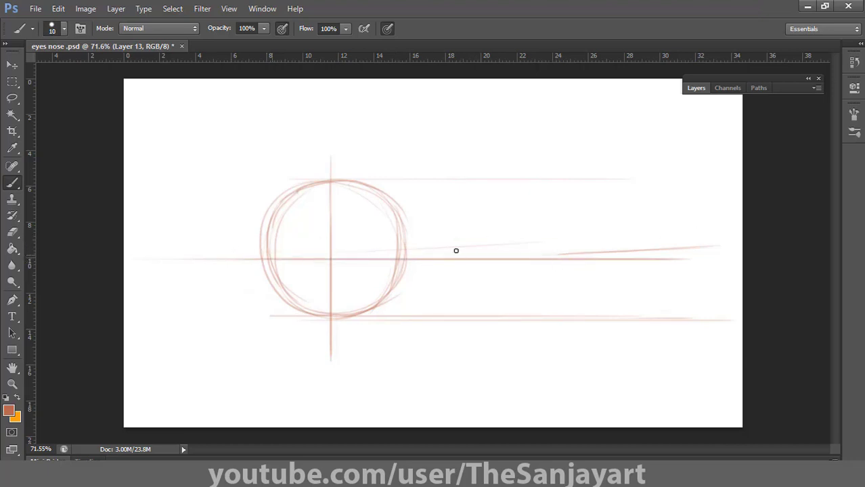
- Sketch a second rough circle of the same height to the right of the first, between the horizontal guides
{"action": "left_click_drag", "start_coordinate": [519, 308], "coordinate": [546, 201]}
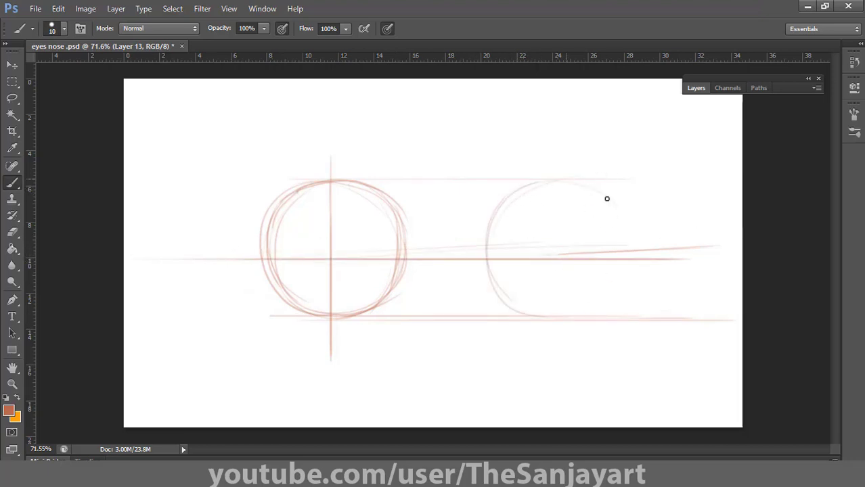
{"action": "left_click_drag", "start_coordinate": [628, 243], "coordinate": [569, 302]}
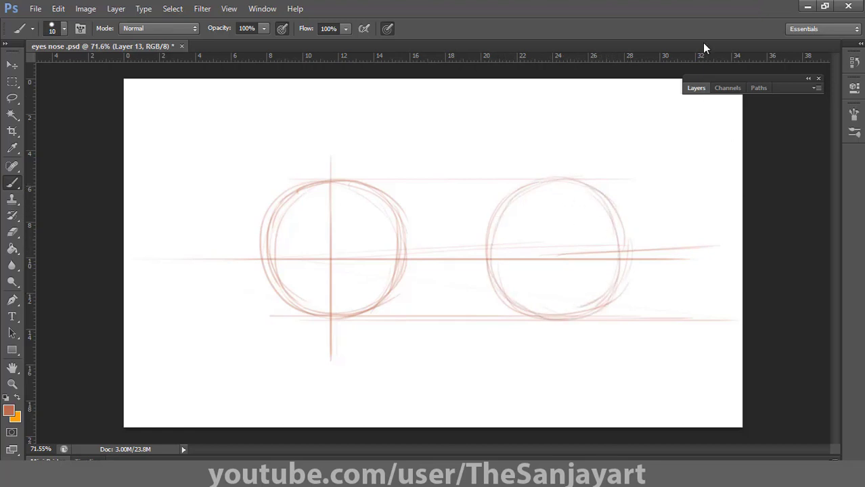
{"action": "left_click", "coordinate": [695, 88]}
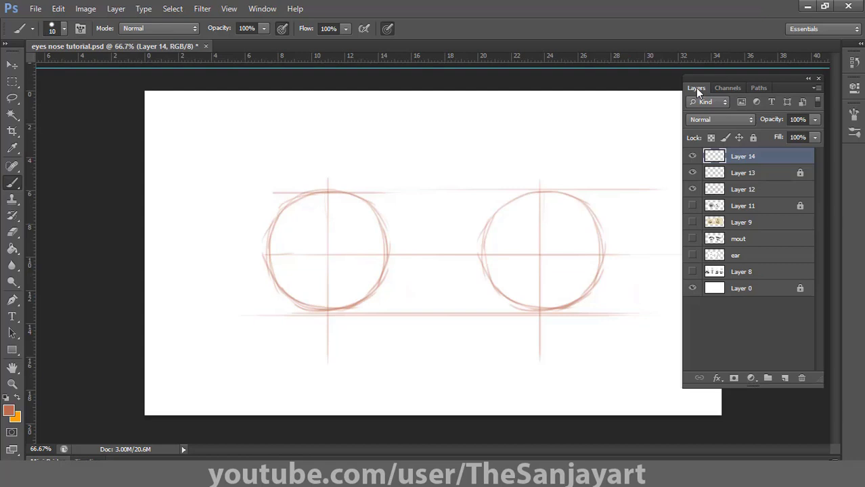
{"action": "left_click", "coordinate": [696, 88]}
- Sketch small corner shapes on both sides of the left circle at the horizontal centre line
{"action": "key", "text": "z"}
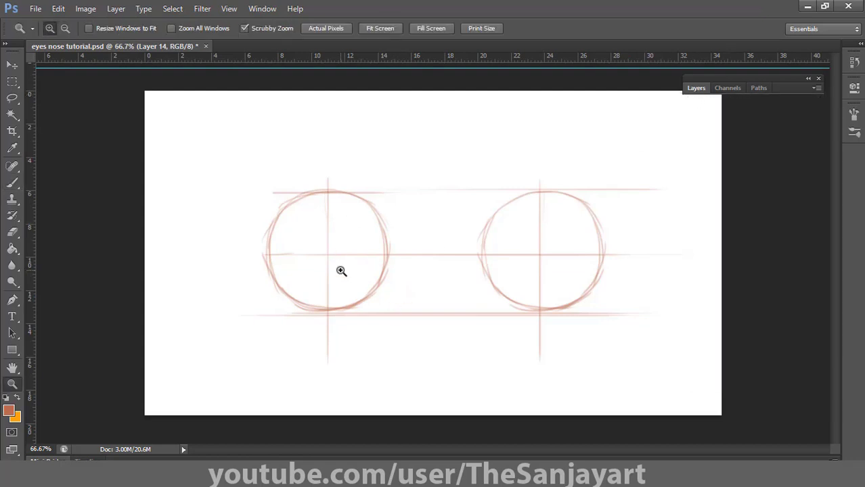
{"action": "left_click", "coordinate": [319, 280]}
{"action": "left_click", "coordinate": [336, 280]}
{"action": "left_click_drag", "start_coordinate": [421, 237], "coordinate": [424, 323]}
{"action": "key", "text": "b"}
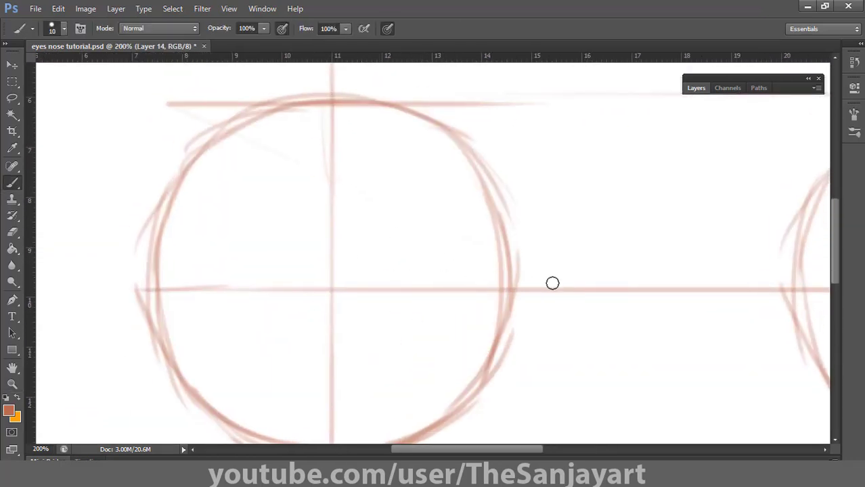
{"action": "left_click_drag", "start_coordinate": [507, 276], "coordinate": [575, 288]}
{"action": "left_click_drag", "start_coordinate": [516, 304], "coordinate": [573, 287]}
{"action": "left_click_drag", "start_coordinate": [552, 272], "coordinate": [555, 308]}
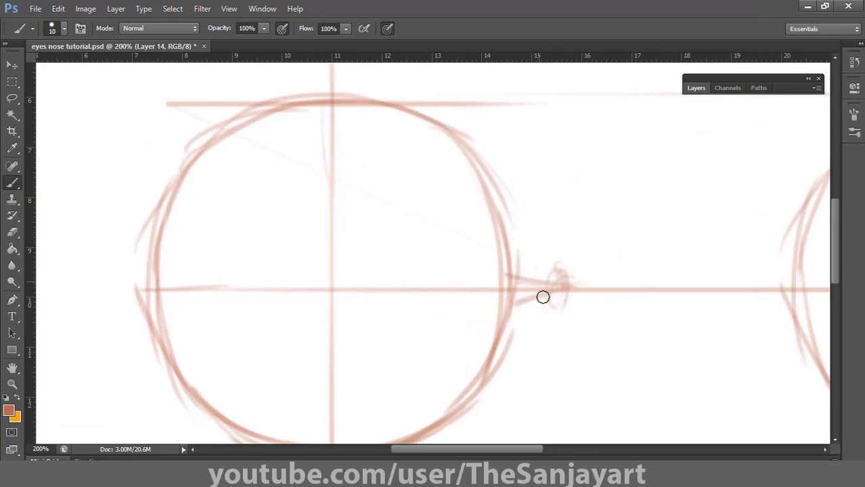
{"action": "left_click_drag", "start_coordinate": [517, 282], "coordinate": [388, 288]}
{"action": "left_click_drag", "start_coordinate": [106, 261], "coordinate": [100, 294]}
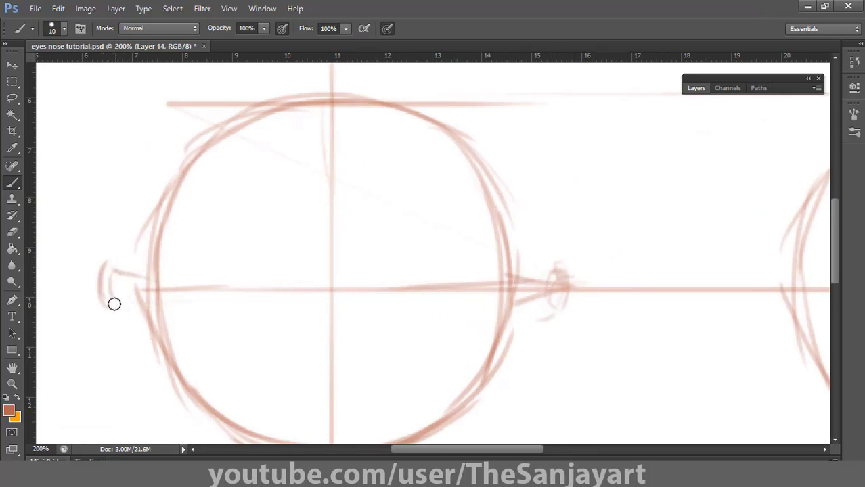
- Sketch the upper eyelid as an arc across the left circle, from one eye corner to the other
{"action": "left_click_drag", "start_coordinate": [153, 287], "coordinate": [303, 210]}
{"action": "mouse_move", "coordinate": [190, 255]}
{"action": "left_mouse_down"}
{"action": "mouse_move", "coordinate": [402, 202]}
{"action": "mouse_move", "coordinate": [373, 203]}
{"action": "left_mouse_up"}
{"action": "mouse_move", "coordinate": [274, 207]}
{"action": "left_mouse_down"}
{"action": "mouse_move", "coordinate": [440, 241]}
{"action": "mouse_move", "coordinate": [504, 280]}
{"action": "mouse_move", "coordinate": [325, 209]}
{"action": "left_mouse_up"}
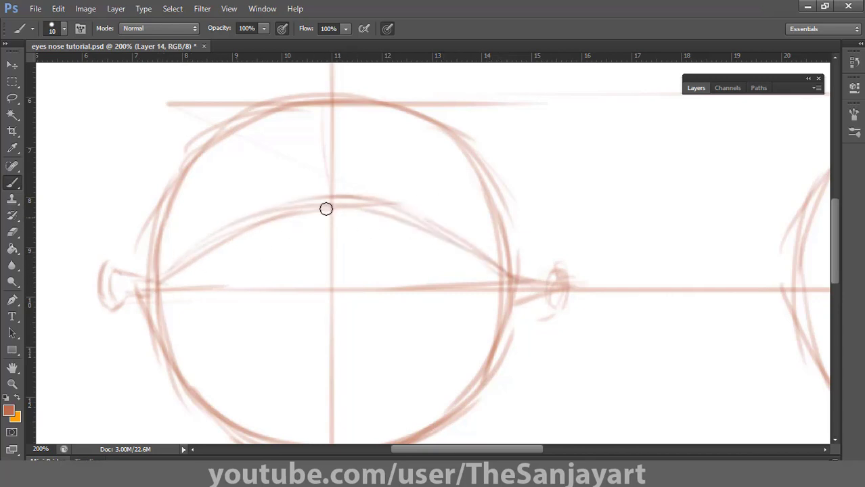
- Sketch the lower eyelid as a downward arc below the left circle's horizontal centre line, joining both eye corners
{"action": "left_click_drag", "start_coordinate": [166, 316], "coordinate": [345, 383]}
{"action": "left_click_drag", "start_coordinate": [193, 340], "coordinate": [410, 368]}
{"action": "mouse_move", "coordinate": [510, 309]}
{"action": "left_mouse_down"}
{"action": "mouse_move", "coordinate": [399, 377]}
{"action": "mouse_move", "coordinate": [276, 380]}
{"action": "left_mouse_up"}
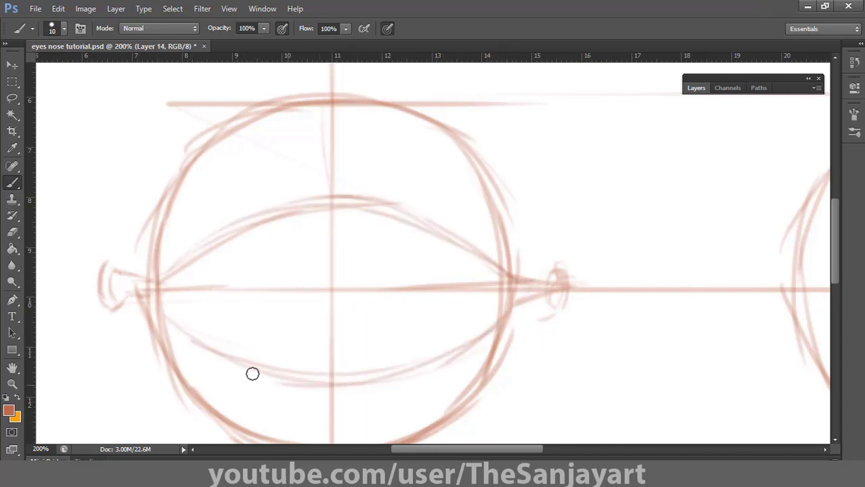
{"action": "left_click_drag", "start_coordinate": [173, 334], "coordinate": [348, 393]}
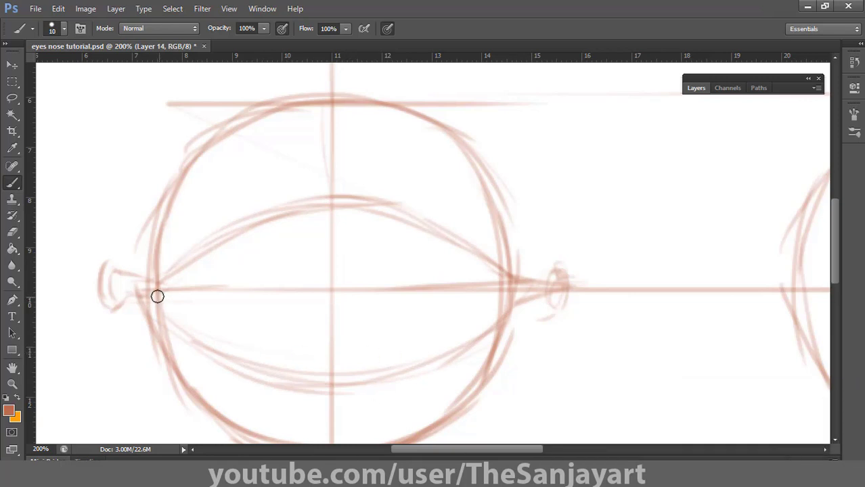
{"action": "mouse_move", "coordinate": [194, 340]}
{"action": "left_mouse_down"}
{"action": "mouse_move", "coordinate": [276, 366]}
{"action": "mouse_move", "coordinate": [495, 334]}
{"action": "left_mouse_up"}
- Define the front-view eye's right corner and add outer fold lines above the upper eyelid and below the lower one
{"action": "mouse_move", "coordinate": [161, 283]}
{"action": "left_mouse_down"}
{"action": "mouse_move", "coordinate": [324, 205]}
{"action": "mouse_move", "coordinate": [435, 215]}
{"action": "mouse_move", "coordinate": [531, 307]}
{"action": "left_mouse_up"}
{"action": "mouse_move", "coordinate": [510, 275]}
{"action": "left_mouse_down"}
{"action": "mouse_move", "coordinate": [332, 207]}
{"action": "mouse_move", "coordinate": [542, 282]}
{"action": "mouse_move", "coordinate": [489, 314]}
{"action": "mouse_move", "coordinate": [527, 303]}
{"action": "mouse_move", "coordinate": [417, 367]}
{"action": "mouse_move", "coordinate": [235, 350]}
{"action": "mouse_move", "coordinate": [151, 300]}
{"action": "mouse_move", "coordinate": [186, 242]}
{"action": "mouse_move", "coordinate": [226, 204]}
{"action": "mouse_move", "coordinate": [156, 276]}
{"action": "mouse_move", "coordinate": [324, 165]}
{"action": "mouse_move", "coordinate": [409, 185]}
{"action": "mouse_move", "coordinate": [384, 177]}
{"action": "left_mouse_up"}
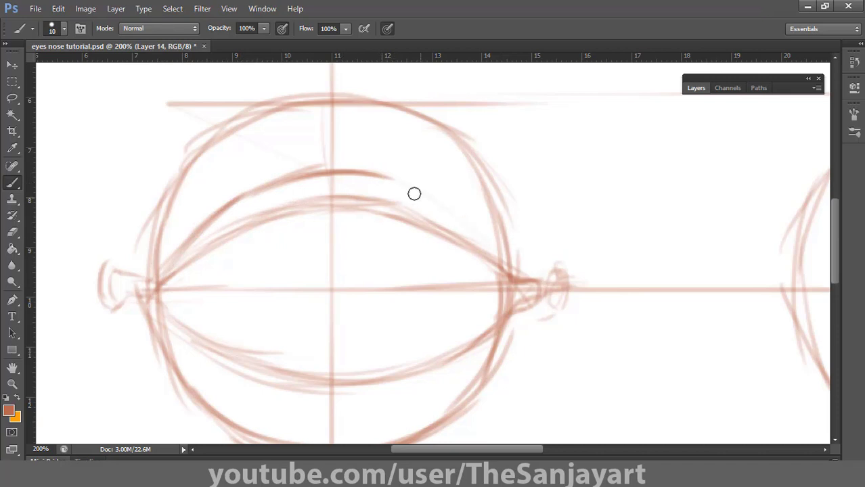
{"action": "left_click_drag", "start_coordinate": [506, 262], "coordinate": [521, 275]}
{"action": "mouse_move", "coordinate": [402, 190]}
{"action": "left_mouse_down"}
{"action": "mouse_move", "coordinate": [515, 265]}
{"action": "mouse_move", "coordinate": [539, 119]}
{"action": "left_mouse_up"}
{"action": "left_click_drag", "start_coordinate": [184, 168], "coordinate": [282, 229]}
{"action": "mouse_move", "coordinate": [228, 238]}
{"action": "left_mouse_down"}
{"action": "mouse_move", "coordinate": [333, 286]}
{"action": "mouse_move", "coordinate": [529, 202]}
{"action": "mouse_move", "coordinate": [525, 218]}
{"action": "mouse_move", "coordinate": [373, 286]}
{"action": "left_mouse_up"}
- Sketch a round iris with a small pupil and highlight in the front-view eye, and darken where the upper eyelid overlaps it
{"action": "left_click_drag", "start_coordinate": [412, 142], "coordinate": [413, 232]}
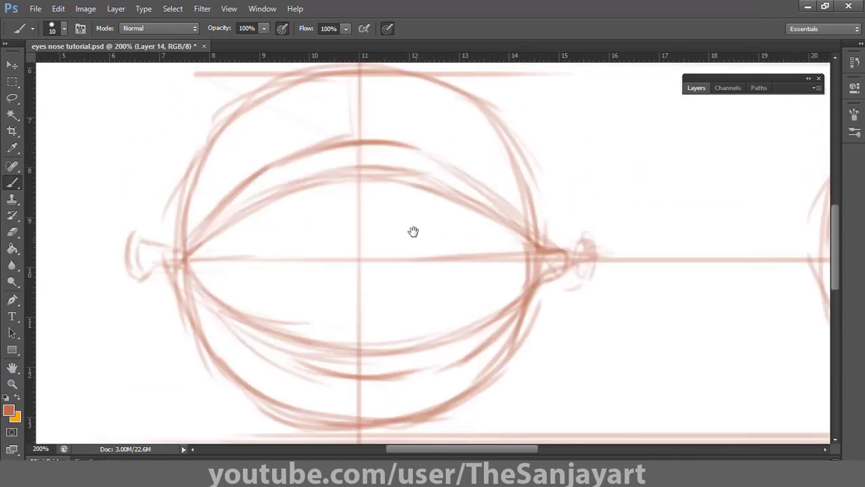
{"action": "mouse_move", "coordinate": [316, 189]}
{"action": "left_mouse_down"}
{"action": "mouse_move", "coordinate": [393, 290]}
{"action": "mouse_move", "coordinate": [409, 290]}
{"action": "mouse_move", "coordinate": [349, 293]}
{"action": "left_mouse_up"}
{"action": "mouse_move", "coordinate": [362, 183]}
{"action": "left_mouse_down"}
{"action": "mouse_move", "coordinate": [339, 218]}
{"action": "mouse_move", "coordinate": [345, 212]}
{"action": "mouse_move", "coordinate": [317, 222]}
{"action": "mouse_move", "coordinate": [397, 165]}
{"action": "mouse_move", "coordinate": [413, 205]}
{"action": "mouse_move", "coordinate": [404, 190]}
{"action": "mouse_move", "coordinate": [431, 205]}
{"action": "mouse_move", "coordinate": [433, 243]}
{"action": "left_mouse_up"}
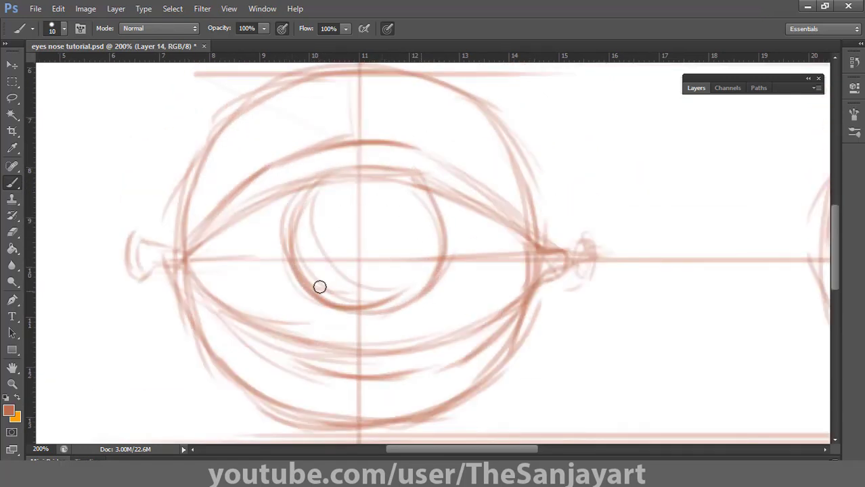
{"action": "mouse_move", "coordinate": [366, 206]}
{"action": "left_mouse_down"}
{"action": "mouse_move", "coordinate": [359, 243]}
{"action": "mouse_move", "coordinate": [396, 238]}
{"action": "mouse_move", "coordinate": [384, 223]}
{"action": "mouse_move", "coordinate": [299, 218]}
{"action": "mouse_move", "coordinate": [303, 264]}
{"action": "mouse_move", "coordinate": [419, 274]}
{"action": "mouse_move", "coordinate": [381, 307]}
{"action": "left_mouse_up"}
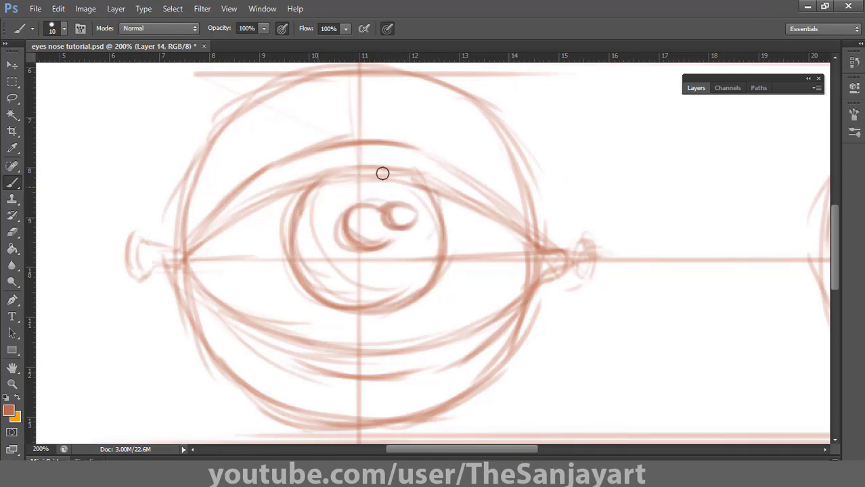
{"action": "left_click_drag", "start_coordinate": [392, 153], "coordinate": [387, 156]}
{"action": "mouse_move", "coordinate": [422, 180]}
{"action": "left_mouse_down"}
{"action": "mouse_move", "coordinate": [335, 169]}
{"action": "mouse_move", "coordinate": [397, 176]}
{"action": "mouse_move", "coordinate": [321, 183]}
{"action": "mouse_move", "coordinate": [421, 185]}
{"action": "left_mouse_up"}
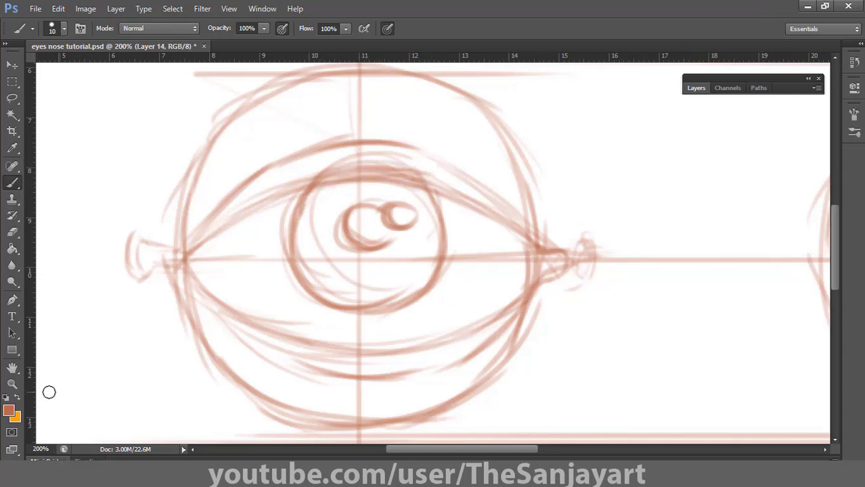
- Project horizontal guides from the front-view eyelids and iris across to the right circle for the side-view eye
{"action": "double_click", "coordinate": [12, 367]}
{"action": "key", "text": "z"}
{"action": "left_click", "coordinate": [538, 310]}
{"action": "key", "text": "b"}
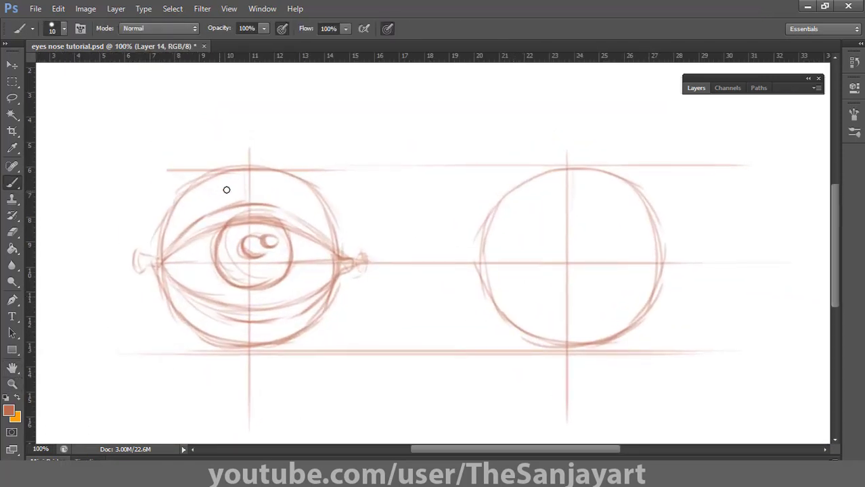
{"action": "left_click_drag", "start_coordinate": [286, 207], "coordinate": [599, 208]}
{"action": "left_click_drag", "start_coordinate": [340, 322], "coordinate": [767, 322]}
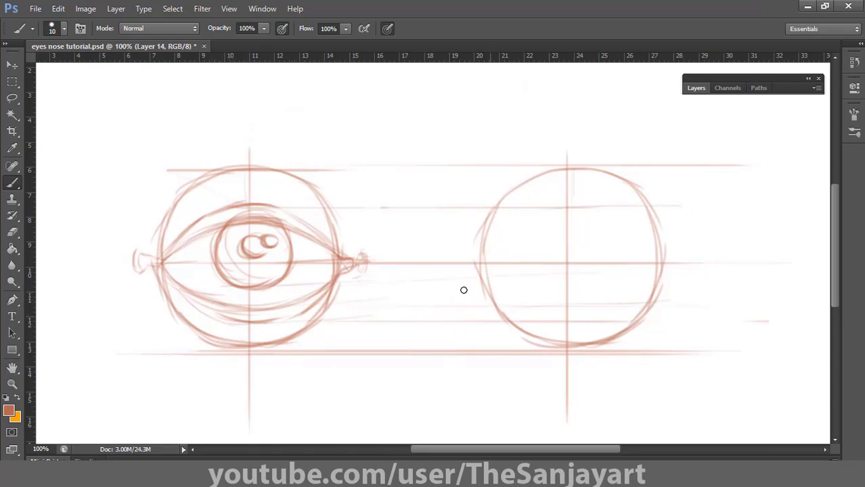
{"action": "left_click_drag", "start_coordinate": [475, 283], "coordinate": [680, 283]}
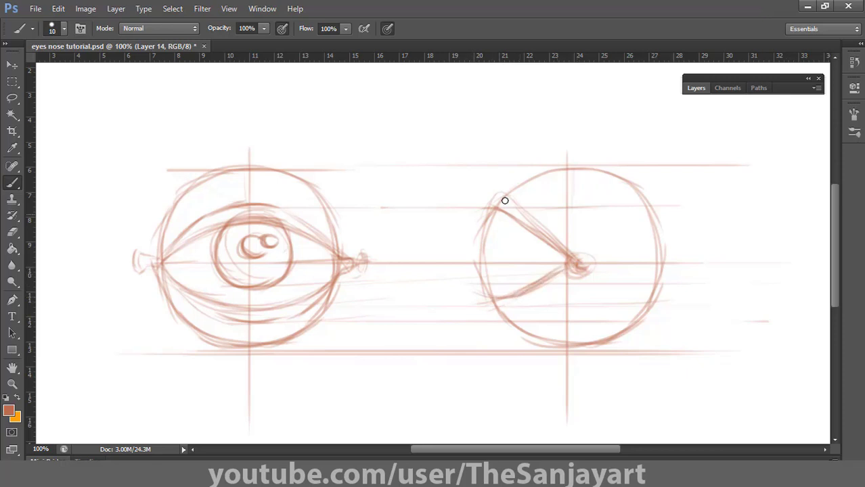
- Strengthen the side-view upper eyelid with a rounded front edge and a thick slope back to the eye corner
{"action": "key", "text": "z"}
{"action": "left_click", "coordinate": [570, 254]}
{"action": "left_click", "coordinate": [525, 253]}
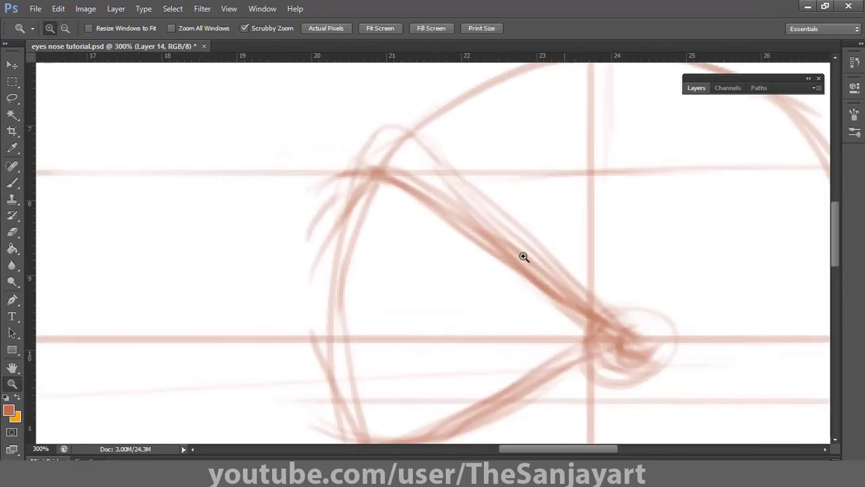
{"action": "key", "text": "b"}
{"action": "left_click_drag", "start_coordinate": [386, 182], "coordinate": [368, 204]}
{"action": "mouse_move", "coordinate": [372, 142]}
{"action": "left_mouse_down"}
{"action": "mouse_move", "coordinate": [456, 155]}
{"action": "mouse_move", "coordinate": [427, 161]}
{"action": "mouse_move", "coordinate": [517, 220]}
{"action": "mouse_move", "coordinate": [578, 292]}
{"action": "left_mouse_up"}
{"action": "mouse_move", "coordinate": [475, 164]}
{"action": "left_mouse_down"}
{"action": "mouse_move", "coordinate": [525, 245]}
{"action": "mouse_move", "coordinate": [646, 336]}
{"action": "mouse_move", "coordinate": [627, 334]}
{"action": "mouse_move", "coordinate": [511, 392]}
{"action": "left_mouse_up"}
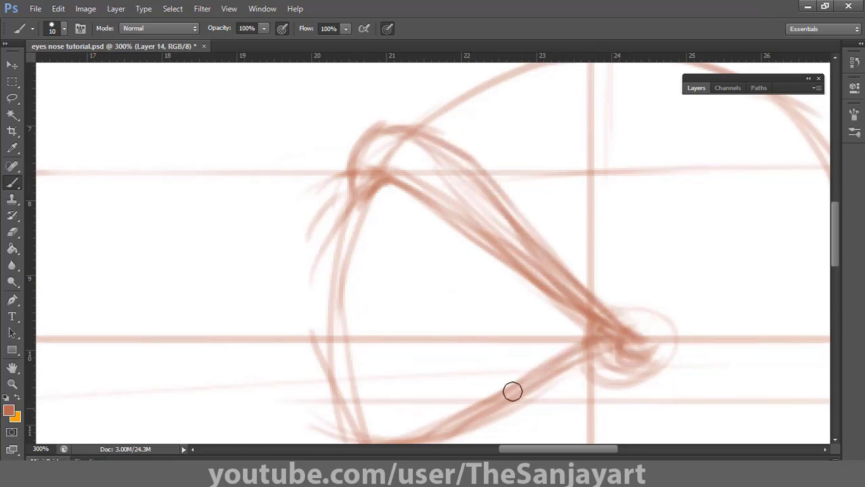
- Strengthen the side-view lower eyelid and the curved front of the eyeball between the lids
{"action": "mouse_move", "coordinate": [557, 359]}
{"action": "left_mouse_down"}
{"action": "mouse_move", "coordinate": [577, 237]}
{"action": "mouse_move", "coordinate": [466, 299]}
{"action": "mouse_move", "coordinate": [388, 329]}
{"action": "mouse_move", "coordinate": [403, 356]}
{"action": "mouse_move", "coordinate": [386, 359]}
{"action": "mouse_move", "coordinate": [583, 244]}
{"action": "mouse_move", "coordinate": [406, 336]}
{"action": "mouse_move", "coordinate": [467, 296]}
{"action": "mouse_move", "coordinate": [645, 207]}
{"action": "left_mouse_up"}
{"action": "left_click_drag", "start_coordinate": [473, 137], "coordinate": [527, 215]}
{"action": "mouse_move", "coordinate": [447, 152]}
{"action": "left_mouse_down"}
{"action": "mouse_move", "coordinate": [421, 216]}
{"action": "mouse_move", "coordinate": [436, 384]}
{"action": "mouse_move", "coordinate": [415, 328]}
{"action": "mouse_move", "coordinate": [429, 340]}
{"action": "left_mouse_up"}
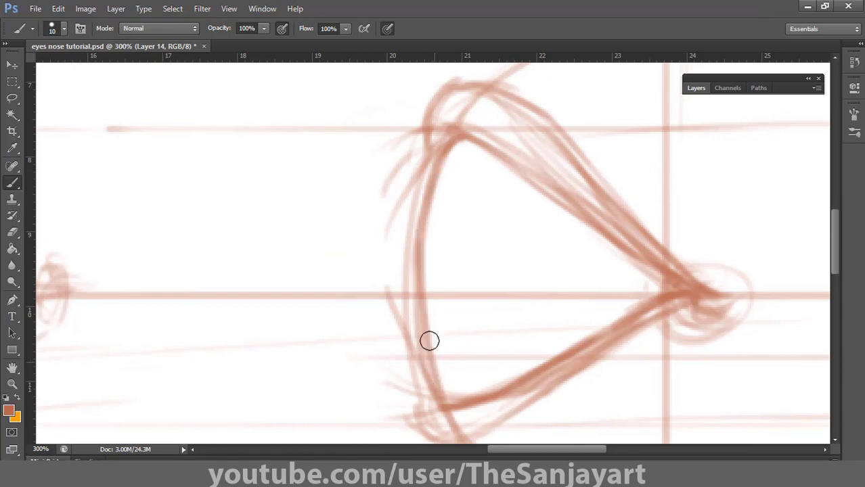
{"action": "mouse_move", "coordinate": [504, 222]}
{"action": "left_mouse_down"}
{"action": "mouse_move", "coordinate": [514, 338]}
{"action": "mouse_move", "coordinate": [441, 152]}
{"action": "mouse_move", "coordinate": [542, 187]}
{"action": "mouse_move", "coordinate": [516, 332]}
{"action": "mouse_move", "coordinate": [479, 380]}
{"action": "mouse_move", "coordinate": [441, 359]}
{"action": "mouse_move", "coordinate": [529, 170]}
{"action": "mouse_move", "coordinate": [432, 358]}
{"action": "mouse_move", "coordinate": [543, 228]}
{"action": "mouse_move", "coordinate": [496, 282]}
{"action": "mouse_move", "coordinate": [438, 282]}
{"action": "mouse_move", "coordinate": [428, 247]}
{"action": "mouse_move", "coordinate": [439, 277]}
{"action": "mouse_move", "coordinate": [440, 169]}
{"action": "mouse_move", "coordinate": [520, 334]}
{"action": "mouse_move", "coordinate": [489, 366]}
{"action": "left_mouse_up"}
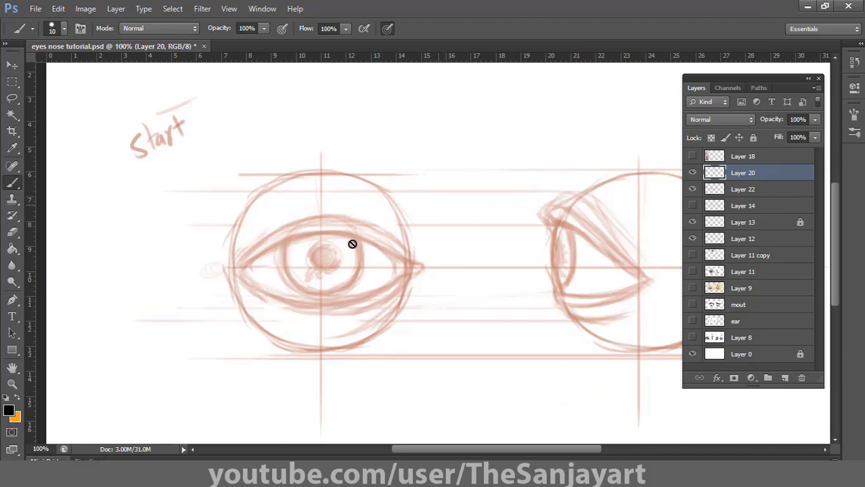
- Prepare to ink the front-view eye on Layer 20 with a black 10 px brush using pen pressure for opacity
{"action": "left_click", "coordinate": [738, 176]}
{"action": "double_click", "coordinate": [699, 92]}
{"action": "left_click_drag", "start_coordinate": [483, 80], "coordinate": [470, 161]}
{"action": "key", "text": "ctrl+z"}
{"action": "left_click", "coordinate": [284, 29]}
{"action": "mouse_move", "coordinate": [518, 84]}
{"action": "left_mouse_down"}
{"action": "mouse_move", "coordinate": [508, 141]}
{"action": "mouse_move", "coordinate": [626, 123]}
{"action": "left_mouse_up"}
{"action": "key", "text": "ctrl+z"}
{"action": "left_click", "coordinate": [253, 255], "text": "ctrl"}
{"action": "mouse_move", "coordinate": [434, 248]}
{"action": "left_mouse_down"}
{"action": "mouse_move", "coordinate": [545, 196]}
{"action": "mouse_move", "coordinate": [527, 190]}
{"action": "left_mouse_up"}
{"action": "left_click_drag", "start_coordinate": [342, 215], "coordinate": [399, 174]}
{"action": "key", "text": "ctrl+z"}
{"action": "key", "text": "bracketleft"}
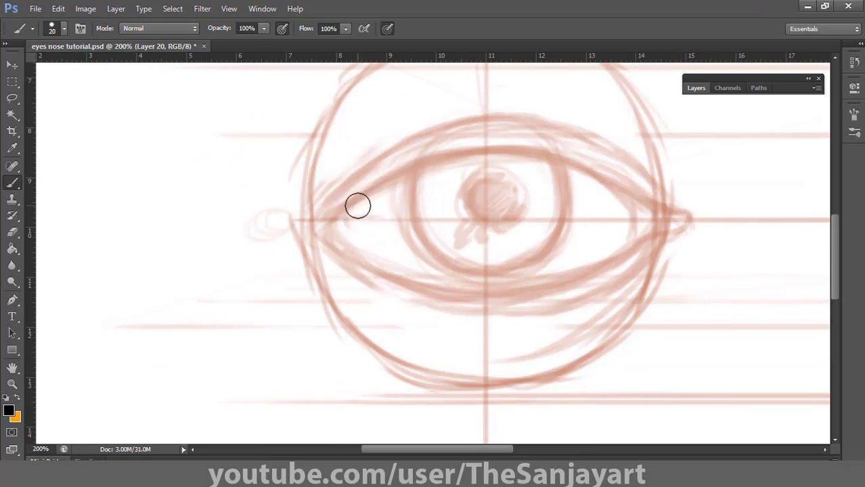
- Ink the front-view upper eyelid line in black and outline the tear duct at the right corner
{"action": "mouse_move", "coordinate": [335, 215]}
{"action": "left_mouse_down"}
{"action": "mouse_move", "coordinate": [437, 162]}
{"action": "mouse_move", "coordinate": [504, 152]}
{"action": "mouse_move", "coordinate": [568, 165]}
{"action": "left_mouse_up"}
{"action": "mouse_move", "coordinate": [497, 155]}
{"action": "left_mouse_down"}
{"action": "mouse_move", "coordinate": [571, 167]}
{"action": "mouse_move", "coordinate": [662, 216]}
{"action": "left_mouse_up"}
{"action": "left_click_drag", "start_coordinate": [611, 184], "coordinate": [667, 219]}
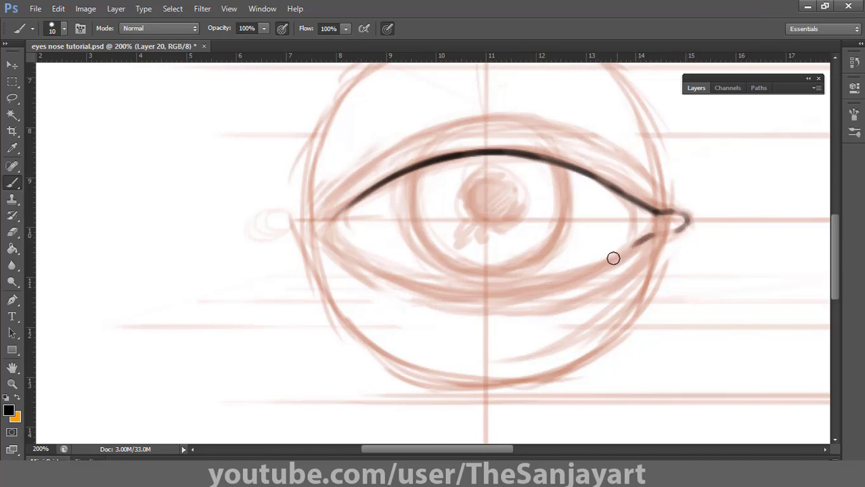
- Ink the front-view lower eyelid line in black beneath the iris, retrying strokes as needed
{"action": "mouse_move", "coordinate": [581, 274]}
{"action": "left_mouse_down"}
{"action": "mouse_move", "coordinate": [406, 282]}
{"action": "mouse_move", "coordinate": [619, 270]}
{"action": "left_mouse_up"}
{"action": "key", "text": "ctrl+z"}
{"action": "key", "text": "ctrl+z"}
{"action": "mouse_move", "coordinate": [398, 281]}
{"action": "left_mouse_down"}
{"action": "mouse_move", "coordinate": [625, 269]}
{"action": "mouse_move", "coordinate": [618, 269]}
{"action": "left_mouse_up"}
{"action": "key", "text": "ctrl+z"}
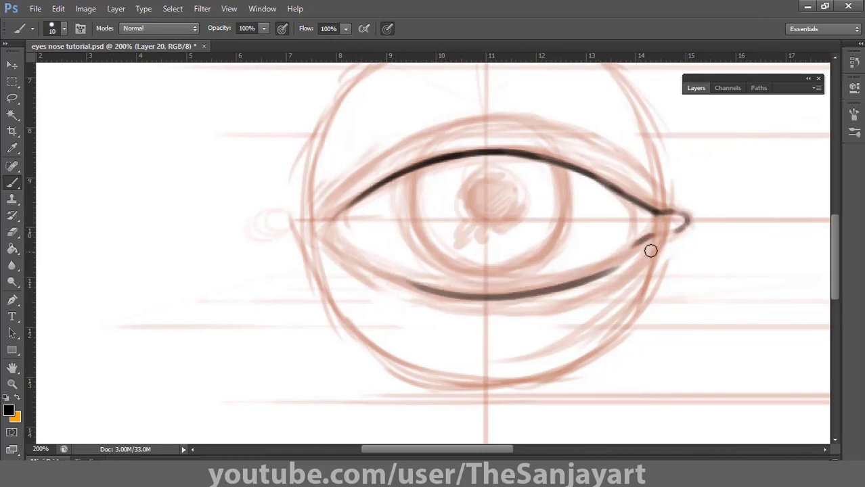
- Ink the front-view left eye corner, the crease above the upper eyelid and the short fold beneath the lower eyelid
{"action": "mouse_move", "coordinate": [401, 179]}
{"action": "left_mouse_down"}
{"action": "mouse_move", "coordinate": [504, 153]}
{"action": "mouse_move", "coordinate": [658, 239]}
{"action": "left_mouse_up"}
{"action": "mouse_move", "coordinate": [366, 163]}
{"action": "left_mouse_down"}
{"action": "mouse_move", "coordinate": [545, 123]}
{"action": "mouse_move", "coordinate": [629, 178]}
{"action": "left_mouse_up"}
{"action": "left_click_drag", "start_coordinate": [453, 124], "coordinate": [621, 173]}
{"action": "key", "text": "ctrl+z"}
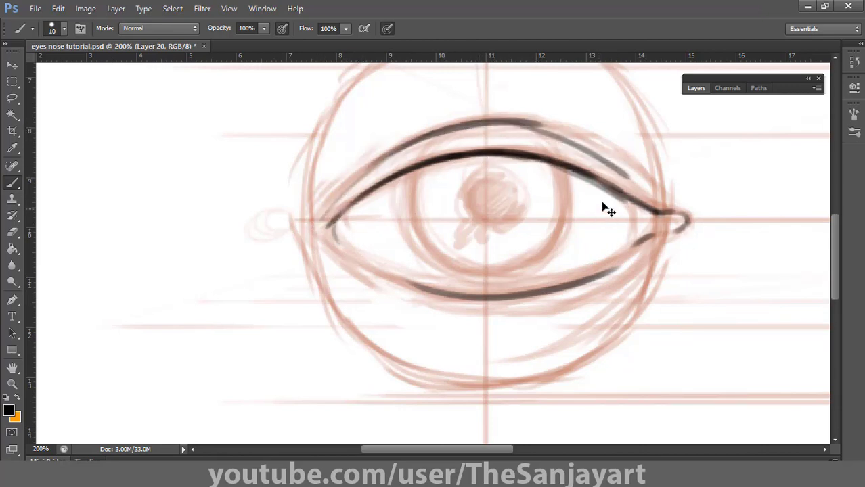
{"action": "left_click_drag", "start_coordinate": [481, 122], "coordinate": [610, 169]}
{"action": "mouse_move", "coordinate": [643, 265]}
{"action": "left_mouse_down"}
{"action": "mouse_move", "coordinate": [499, 331]}
{"action": "mouse_move", "coordinate": [521, 329]}
{"action": "left_mouse_up"}
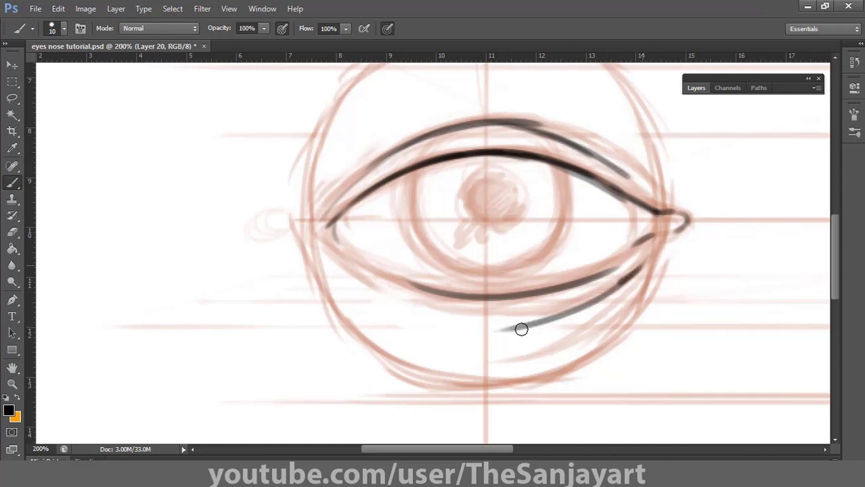
- Ink a bold black outline around the front-view iris and fill in a solid round pupil at its centre
{"action": "mouse_move", "coordinate": [418, 177]}
{"action": "left_mouse_down"}
{"action": "mouse_move", "coordinate": [448, 255]}
{"action": "mouse_move", "coordinate": [482, 266]}
{"action": "left_mouse_up"}
{"action": "mouse_move", "coordinate": [560, 165]}
{"action": "left_mouse_down"}
{"action": "mouse_move", "coordinate": [555, 225]}
{"action": "mouse_move", "coordinate": [493, 269]}
{"action": "left_mouse_up"}
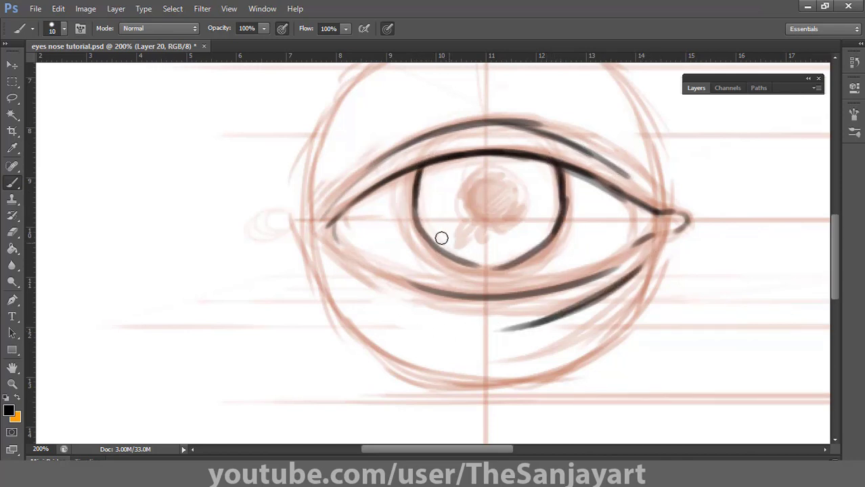
{"action": "mouse_move", "coordinate": [420, 168]}
{"action": "left_mouse_down"}
{"action": "mouse_move", "coordinate": [413, 215]}
{"action": "mouse_move", "coordinate": [452, 256]}
{"action": "mouse_move", "coordinate": [466, 265]}
{"action": "mouse_move", "coordinate": [523, 258]}
{"action": "left_mouse_up"}
{"action": "mouse_move", "coordinate": [469, 263]}
{"action": "left_mouse_down"}
{"action": "mouse_move", "coordinate": [556, 237]}
{"action": "mouse_move", "coordinate": [526, 253]}
{"action": "left_mouse_up"}
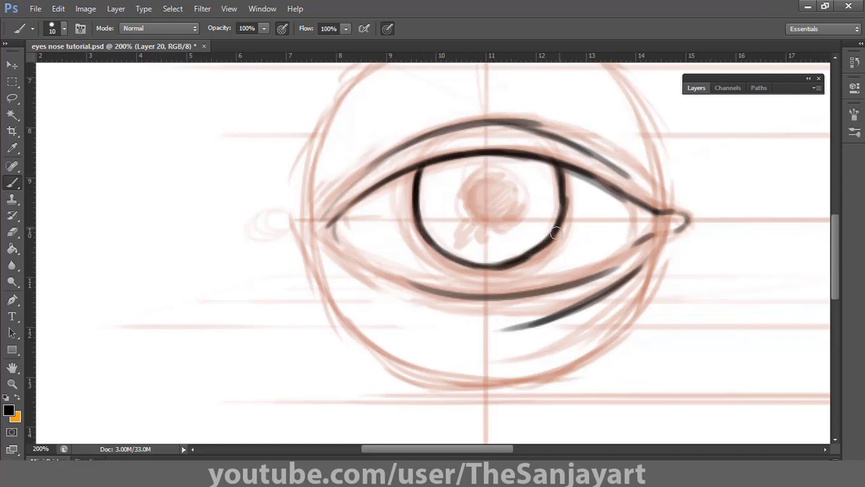
{"action": "left_click_drag", "start_coordinate": [557, 228], "coordinate": [510, 263]}
{"action": "mouse_move", "coordinate": [483, 176]}
{"action": "left_mouse_down"}
{"action": "mouse_move", "coordinate": [487, 221]}
{"action": "mouse_move", "coordinate": [515, 196]}
{"action": "mouse_move", "coordinate": [467, 203]}
{"action": "mouse_move", "coordinate": [505, 214]}
{"action": "mouse_move", "coordinate": [473, 184]}
{"action": "mouse_move", "coordinate": [507, 207]}
{"action": "mouse_move", "coordinate": [494, 177]}
{"action": "left_mouse_up"}
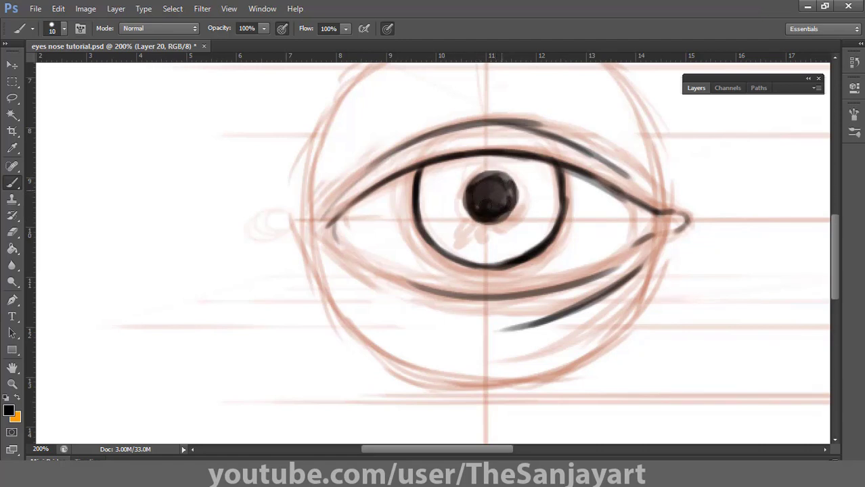
{"action": "double_click", "coordinate": [12, 368]}
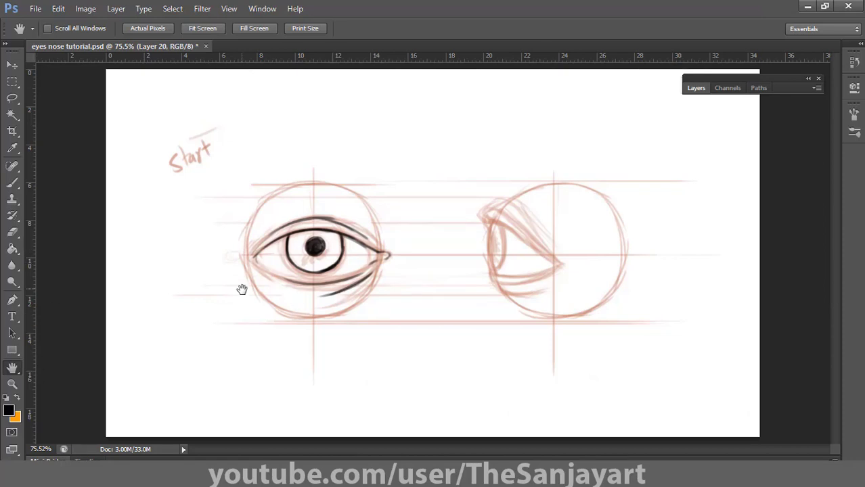
{"action": "left_click", "coordinate": [12, 65]}
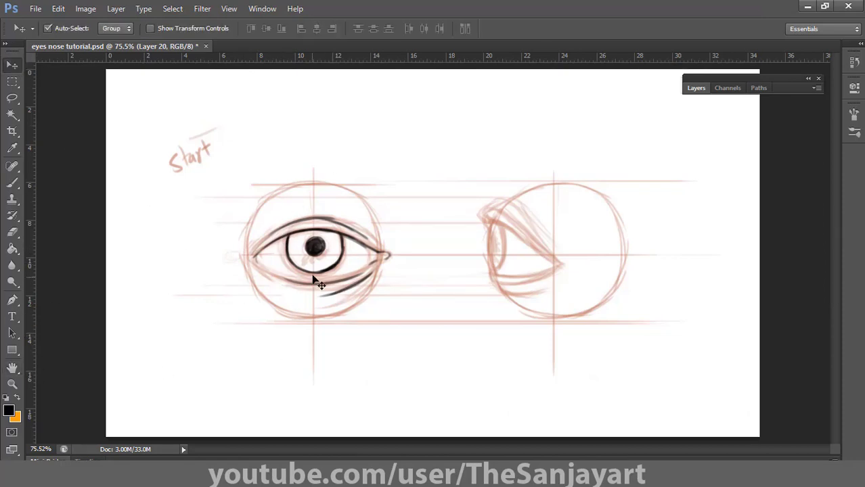
{"action": "key", "text": "z"}
{"action": "left_click", "coordinate": [304, 263]}
{"action": "left_click_drag", "start_coordinate": [477, 221], "coordinate": [565, 176]}
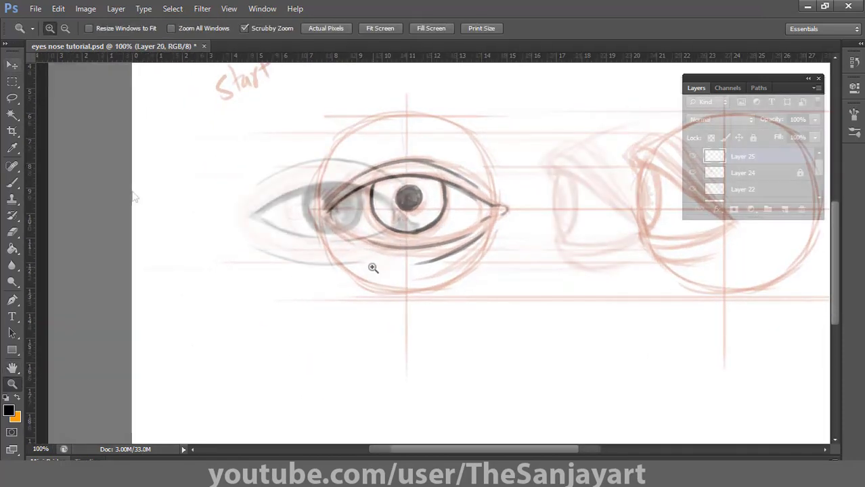
{"action": "left_click_drag", "start_coordinate": [158, 253], "coordinate": [250, 300]}
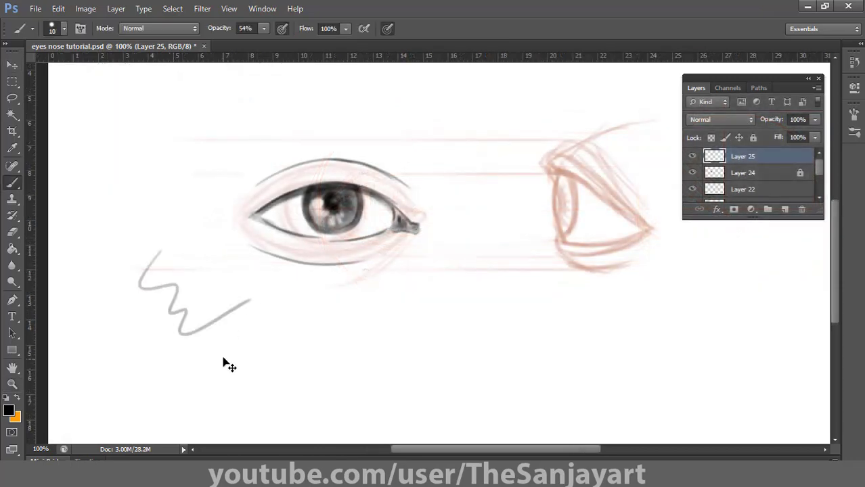
{"action": "key", "text": "ctrl+z"}
- Darken the front-view pupil and the upper eyelid line on Layer 25 with a 10 px brush at 54% opacity
{"action": "key", "text": "z"}
{"action": "left_click", "coordinate": [339, 214]}
{"action": "left_click", "coordinate": [341, 244]}
{"action": "left_click_drag", "start_coordinate": [343, 241], "coordinate": [365, 228]}
{"action": "double_click", "coordinate": [12, 367]}
{"action": "left_click", "coordinate": [692, 157]}
{"action": "left_click", "coordinate": [692, 157]}
{"action": "key", "text": "z"}
{"action": "left_click_drag", "start_coordinate": [295, 282], "coordinate": [414, 274]}
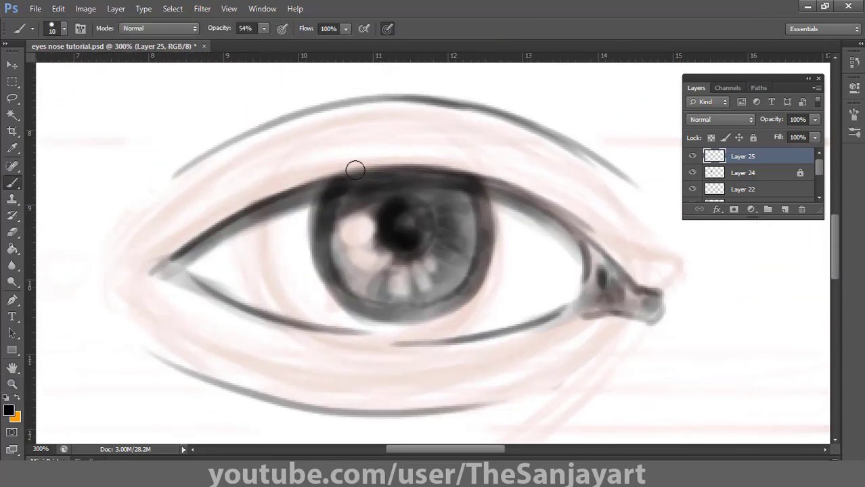
{"action": "mouse_move", "coordinate": [389, 243]}
{"action": "left_mouse_down"}
{"action": "mouse_move", "coordinate": [418, 242]}
{"action": "mouse_move", "coordinate": [410, 198]}
{"action": "left_mouse_up"}
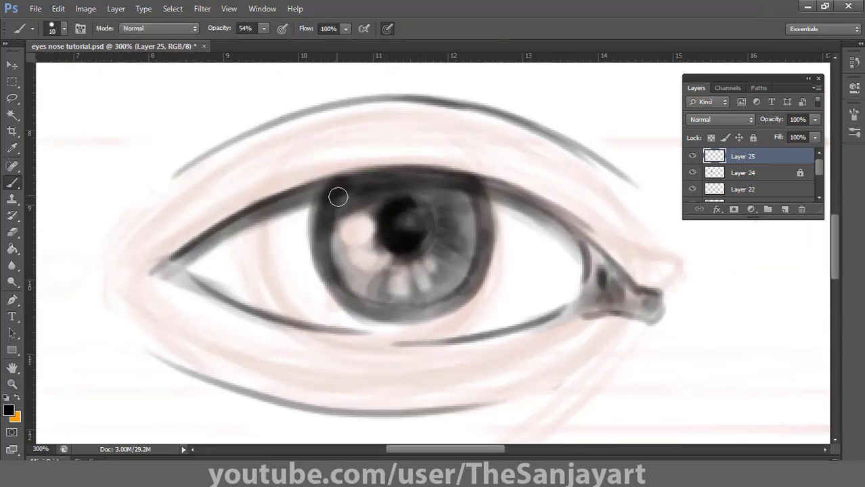
{"action": "mouse_move", "coordinate": [220, 236]}
{"action": "left_mouse_down"}
{"action": "mouse_move", "coordinate": [280, 193]}
{"action": "mouse_move", "coordinate": [529, 204]}
{"action": "mouse_move", "coordinate": [580, 241]}
{"action": "left_mouse_up"}
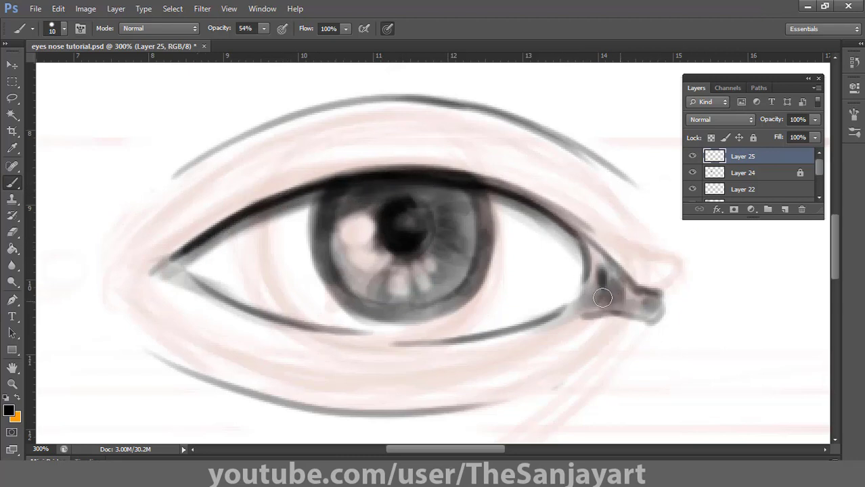
- Darken the tear duct and shade the rim of the lower eyelid and the eye corners, reducing the brush to 7 px
{"action": "mouse_move", "coordinate": [602, 298]}
{"action": "left_mouse_down"}
{"action": "mouse_move", "coordinate": [627, 299]}
{"action": "mouse_move", "coordinate": [617, 306]}
{"action": "left_mouse_up"}
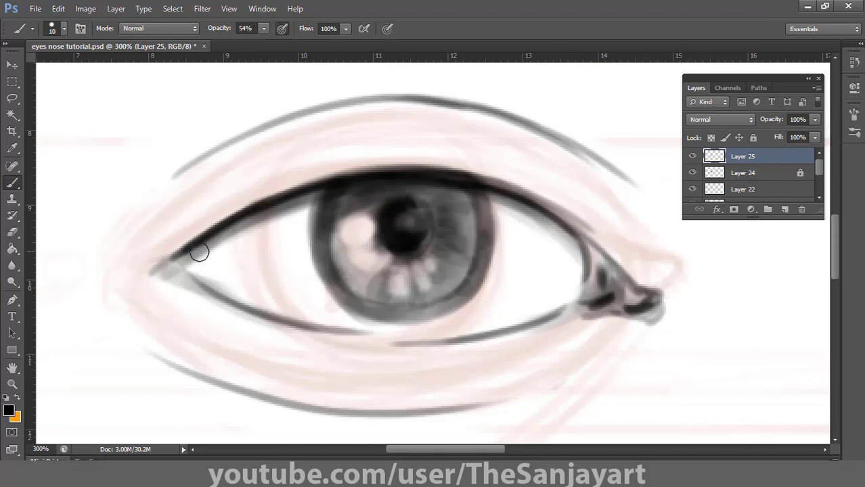
{"action": "mouse_move", "coordinate": [196, 255]}
{"action": "left_mouse_down"}
{"action": "mouse_move", "coordinate": [251, 302]}
{"action": "mouse_move", "coordinate": [233, 293]}
{"action": "mouse_move", "coordinate": [385, 337]}
{"action": "left_mouse_up"}
{"action": "key", "text": "bracketleft"}
{"action": "key", "text": "bracketleft"}
{"action": "key", "text": "bracketleft"}
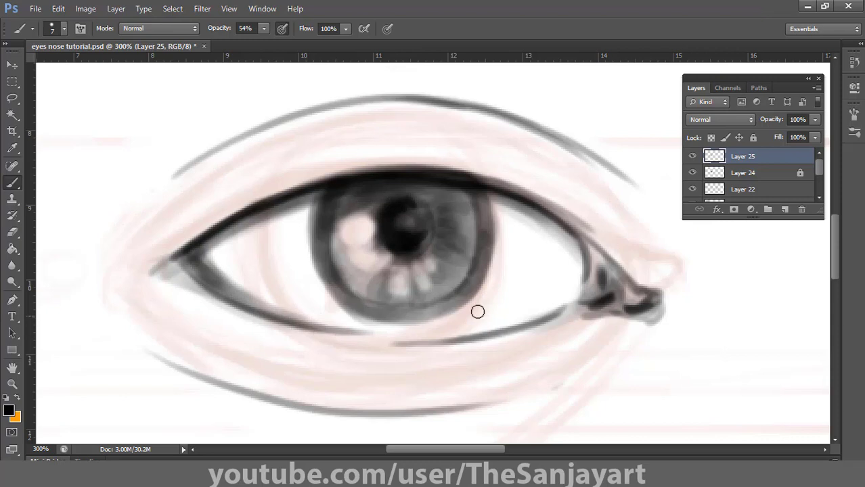
{"action": "mouse_move", "coordinate": [305, 313]}
{"action": "left_mouse_down"}
{"action": "mouse_move", "coordinate": [446, 330]}
{"action": "mouse_move", "coordinate": [582, 292]}
{"action": "left_mouse_up"}
{"action": "mouse_move", "coordinate": [549, 227]}
{"action": "left_mouse_down"}
{"action": "mouse_move", "coordinate": [565, 277]}
{"action": "mouse_move", "coordinate": [591, 270]}
{"action": "left_mouse_up"}
- Hide the red sketch on Layer 22 and shade the eye white beneath the upper eyelid with a 15 px brush at 54% flow
{"action": "left_click", "coordinate": [691, 189]}
{"action": "left_click", "coordinate": [692, 189]}
{"action": "left_click", "coordinate": [691, 188]}
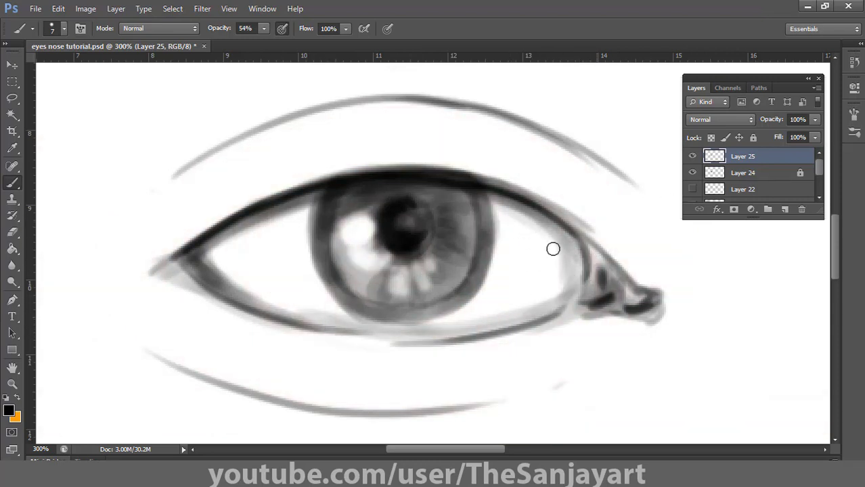
{"action": "key", "text": "bracketright"}
{"action": "key", "text": "bracketright"}
{"action": "key", "text": "bracketright"}
{"action": "key", "text": "bracketright"}
{"action": "key", "text": "bracketright"}
{"action": "left_click", "coordinate": [346, 28]}
{"action": "left_click_drag", "start_coordinate": [345, 45], "coordinate": [323, 44]}
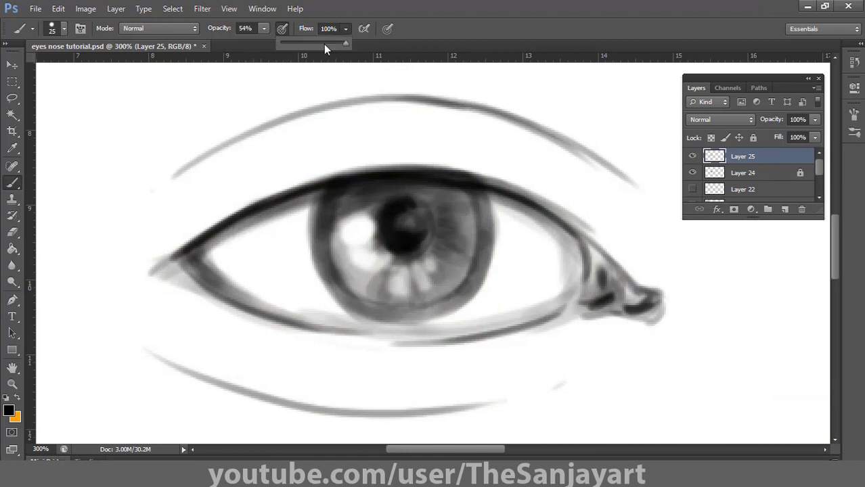
{"action": "mouse_move", "coordinate": [224, 245]}
{"action": "left_mouse_down"}
{"action": "mouse_move", "coordinate": [310, 221]}
{"action": "mouse_move", "coordinate": [222, 249]}
{"action": "left_mouse_up"}
{"action": "key", "text": "ctrl+z"}
{"action": "key", "text": "bracketleft"}
{"action": "key", "text": "bracketleft"}
{"action": "left_click_drag", "start_coordinate": [498, 214], "coordinate": [569, 255]}
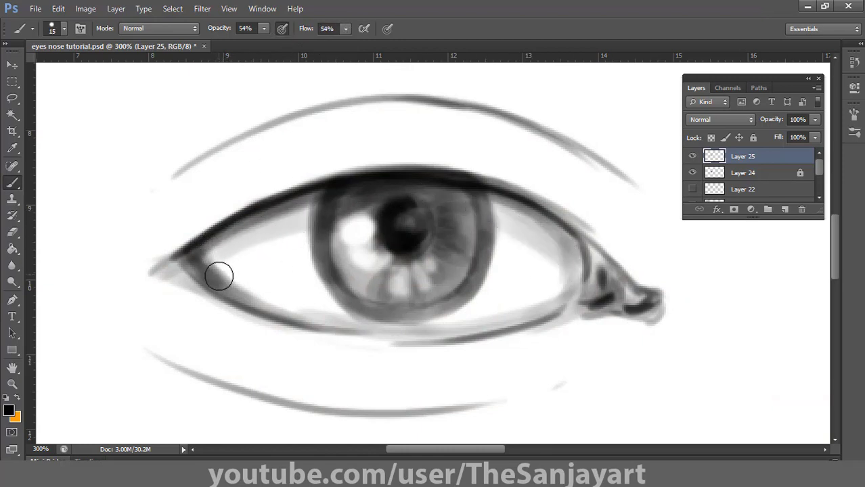
- Softly shade the eye white toward both corners of the front-view eye with the brush opacity at 31%
{"action": "left_click_drag", "start_coordinate": [228, 244], "coordinate": [269, 295]}
{"action": "key", "text": "ctrl+z"}
{"action": "key", "text": "3"}
{"action": "key", "text": "1"}
{"action": "left_click_drag", "start_coordinate": [240, 261], "coordinate": [287, 299]}
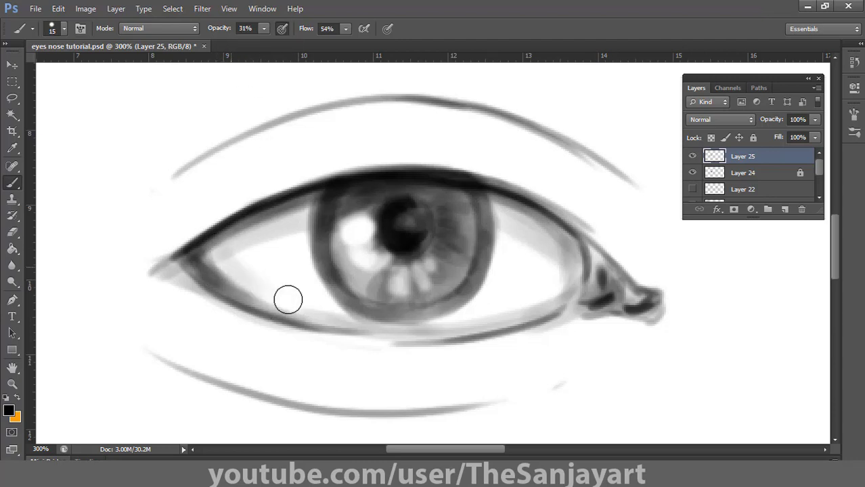
{"action": "left_click_drag", "start_coordinate": [575, 299], "coordinate": [562, 284]}
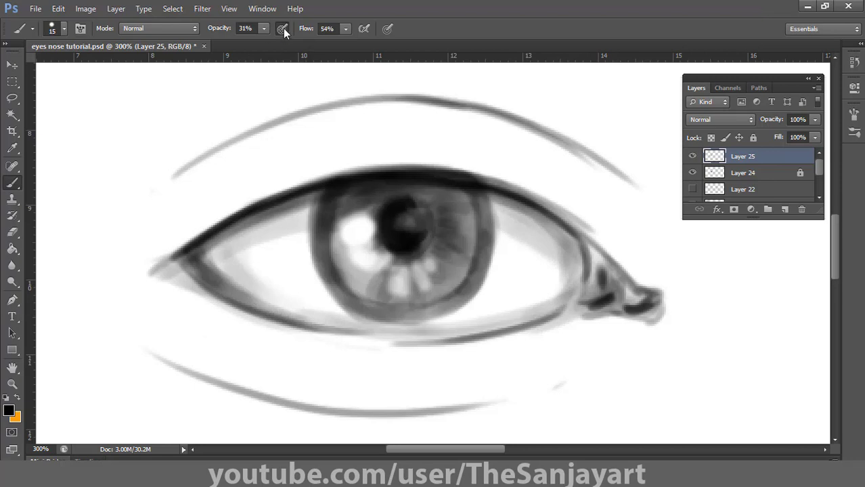
- Draw curved eyelashes at the outer left corner of the upper eyelid with a 9 px brush at 100% opacity
{"action": "key", "text": "0"}
{"action": "left_click_drag", "start_coordinate": [111, 151], "coordinate": [127, 350]}
{"action": "key", "text": "ctrl+z"}
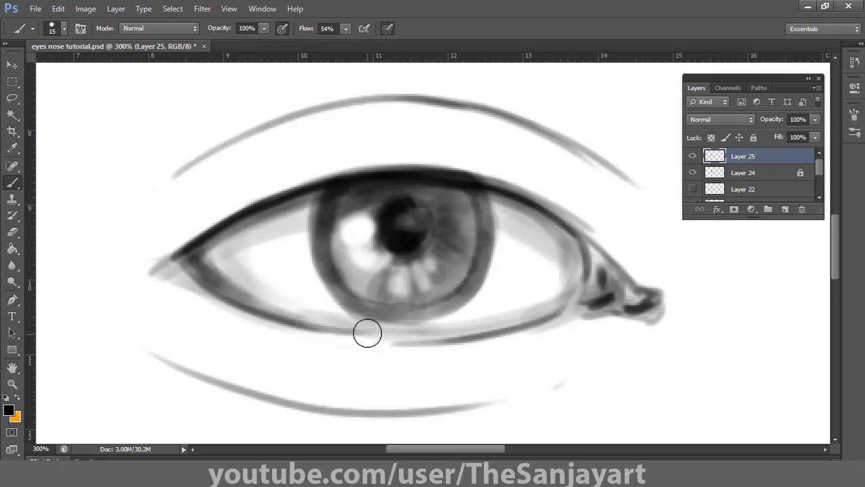
{"action": "key", "text": "bracketleft"}
{"action": "key", "text": "bracketleft"}
{"action": "mouse_move", "coordinate": [181, 254]}
{"action": "left_mouse_down"}
{"action": "mouse_move", "coordinate": [91, 249]}
{"action": "mouse_move", "coordinate": [115, 256]}
{"action": "left_mouse_up"}
{"action": "mouse_move", "coordinate": [188, 246]}
{"action": "left_mouse_down"}
{"action": "mouse_move", "coordinate": [134, 241]}
{"action": "mouse_move", "coordinate": [145, 236]}
{"action": "left_mouse_up"}
{"action": "left_click_drag", "start_coordinate": [203, 232], "coordinate": [179, 228]}
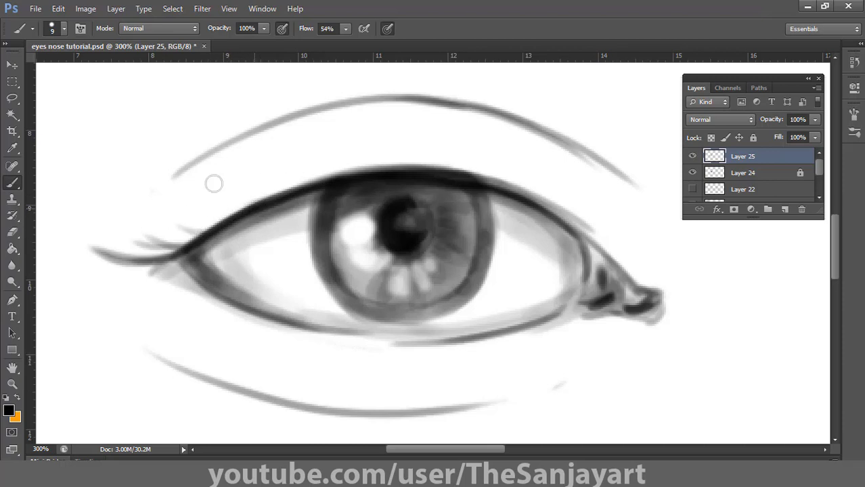
{"action": "mouse_move", "coordinate": [240, 205]}
{"action": "left_mouse_down"}
{"action": "mouse_move", "coordinate": [214, 176]}
{"action": "mouse_move", "coordinate": [192, 214]}
{"action": "left_mouse_up"}
{"action": "mouse_move", "coordinate": [182, 255]}
{"action": "left_mouse_down"}
{"action": "mouse_move", "coordinate": [192, 251]}
{"action": "mouse_move", "coordinate": [139, 267]}
{"action": "left_mouse_up"}
- Draw short lashes beneath the left half of the lower eyelid and darken the lid line and tear duct at the inner corner
{"action": "left_click_drag", "start_coordinate": [273, 327], "coordinate": [270, 336]}
{"action": "left_click_drag", "start_coordinate": [230, 315], "coordinate": [221, 332]}
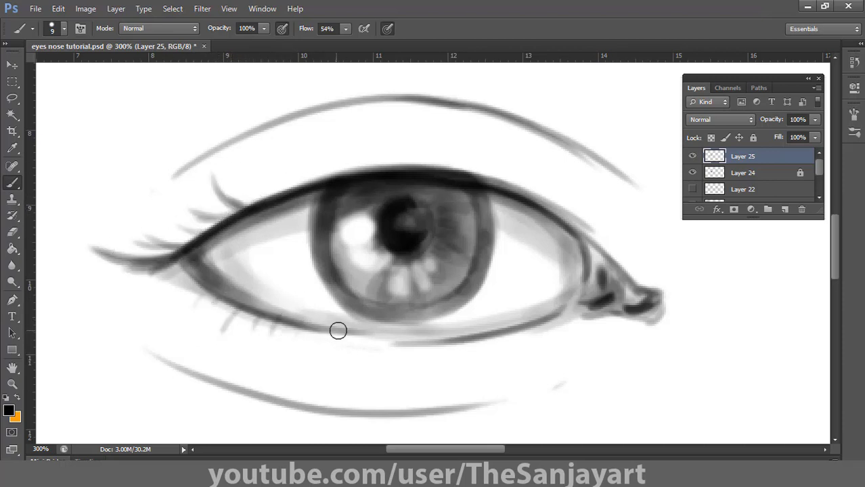
{"action": "left_click_drag", "start_coordinate": [330, 336], "coordinate": [325, 355]}
{"action": "mouse_move", "coordinate": [579, 305]}
{"action": "left_mouse_down"}
{"action": "mouse_move", "coordinate": [542, 328]}
{"action": "mouse_move", "coordinate": [506, 334]}
{"action": "left_mouse_up"}
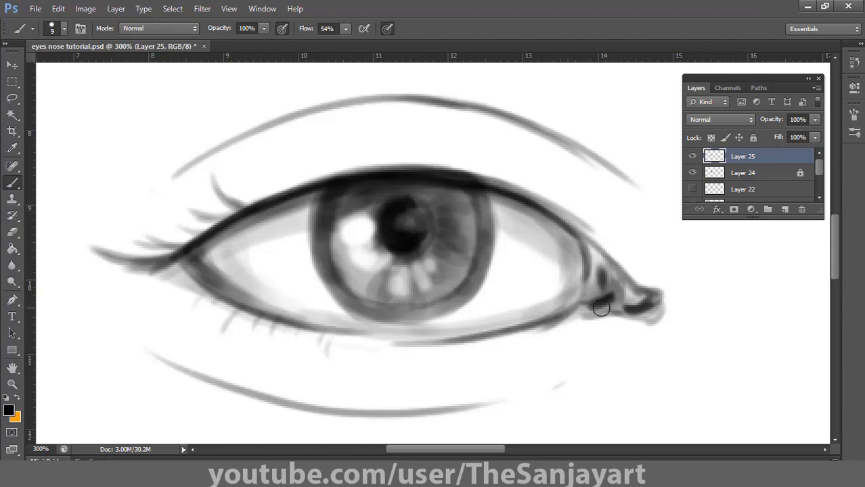
{"action": "mouse_move", "coordinate": [675, 291]}
{"action": "left_mouse_down"}
{"action": "mouse_move", "coordinate": [633, 272]}
{"action": "mouse_move", "coordinate": [660, 305]}
{"action": "mouse_move", "coordinate": [613, 309]}
{"action": "mouse_move", "coordinate": [594, 260]}
{"action": "left_mouse_up"}
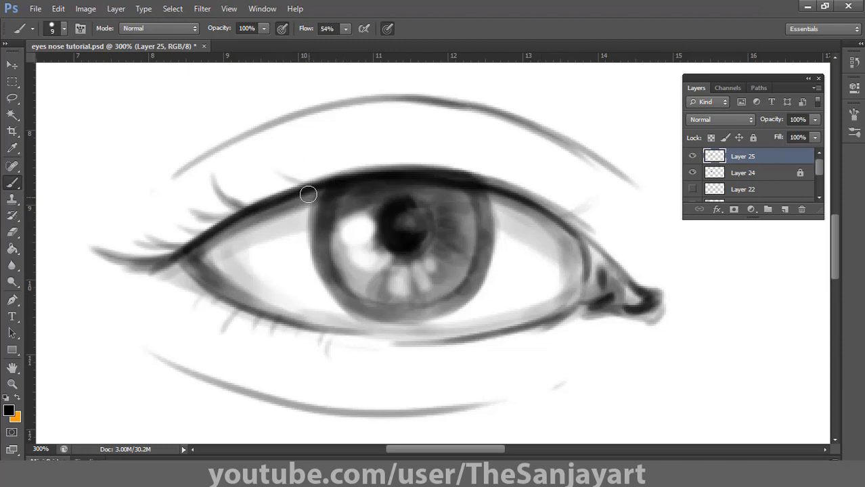
- Draw lashes along the middle and right part of the upper eyelid and reinforce the outer lashes of the lower eyelid
{"action": "left_click_drag", "start_coordinate": [368, 164], "coordinate": [367, 144]}
{"action": "mouse_move", "coordinate": [462, 160]}
{"action": "left_mouse_down"}
{"action": "mouse_move", "coordinate": [559, 174]}
{"action": "mouse_move", "coordinate": [639, 212]}
{"action": "mouse_move", "coordinate": [615, 251]}
{"action": "mouse_move", "coordinate": [646, 245]}
{"action": "left_mouse_up"}
{"action": "left_click_drag", "start_coordinate": [494, 181], "coordinate": [556, 156]}
{"action": "left_click_drag", "start_coordinate": [505, 182], "coordinate": [558, 156]}
{"action": "left_click_drag", "start_coordinate": [479, 168], "coordinate": [500, 157]}
{"action": "left_click_drag", "start_coordinate": [440, 165], "coordinate": [442, 148]}
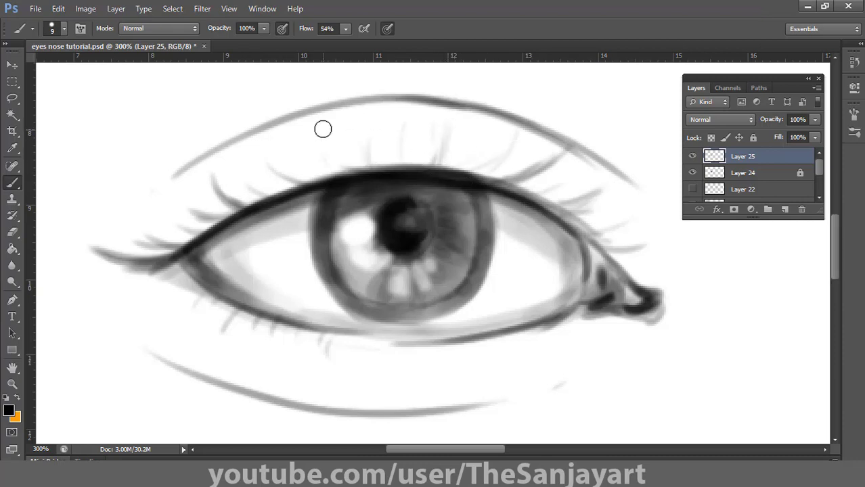
{"action": "left_click_drag", "start_coordinate": [322, 130], "coordinate": [318, 169]}
{"action": "mouse_move", "coordinate": [231, 316]}
{"action": "left_mouse_down"}
{"action": "mouse_move", "coordinate": [267, 334]}
{"action": "mouse_move", "coordinate": [259, 321]}
{"action": "mouse_move", "coordinate": [237, 346]}
{"action": "mouse_move", "coordinate": [193, 307]}
{"action": "mouse_move", "coordinate": [185, 260]}
{"action": "mouse_move", "coordinate": [171, 287]}
{"action": "mouse_move", "coordinate": [232, 305]}
{"action": "left_mouse_up"}
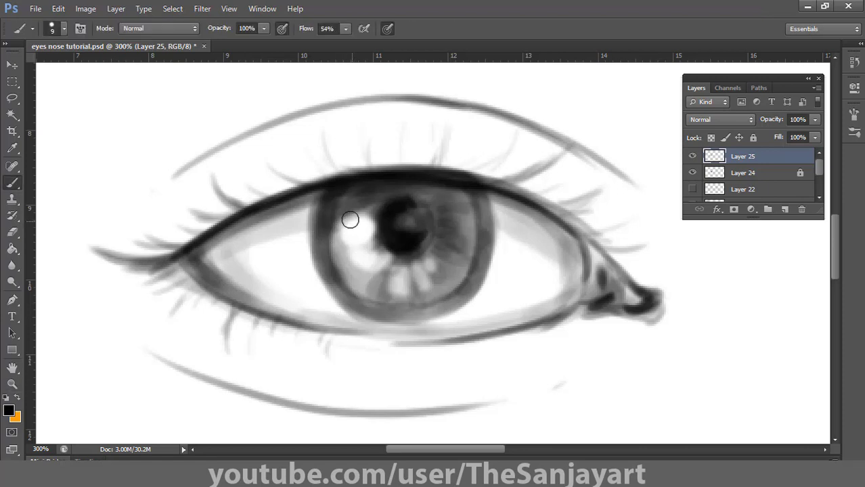
- Add dark radial strokes inside the iris, darken its outer ring and touch up the lower eyelid beneath it
{"action": "mouse_move", "coordinate": [349, 220]}
{"action": "left_mouse_down"}
{"action": "mouse_move", "coordinate": [348, 279]}
{"action": "mouse_move", "coordinate": [367, 280]}
{"action": "mouse_move", "coordinate": [438, 251]}
{"action": "mouse_move", "coordinate": [428, 203]}
{"action": "left_mouse_up"}
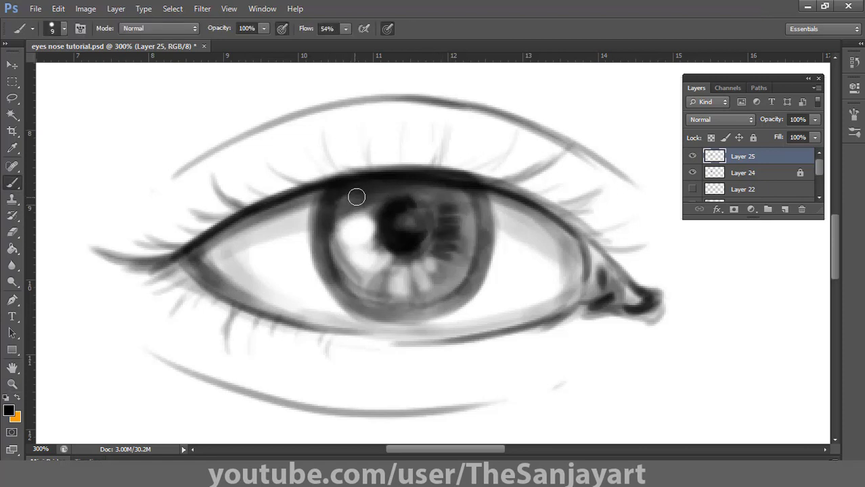
{"action": "mouse_move", "coordinate": [357, 197]}
{"action": "left_mouse_down"}
{"action": "mouse_move", "coordinate": [468, 199]}
{"action": "mouse_move", "coordinate": [473, 226]}
{"action": "mouse_move", "coordinate": [446, 203]}
{"action": "left_mouse_up"}
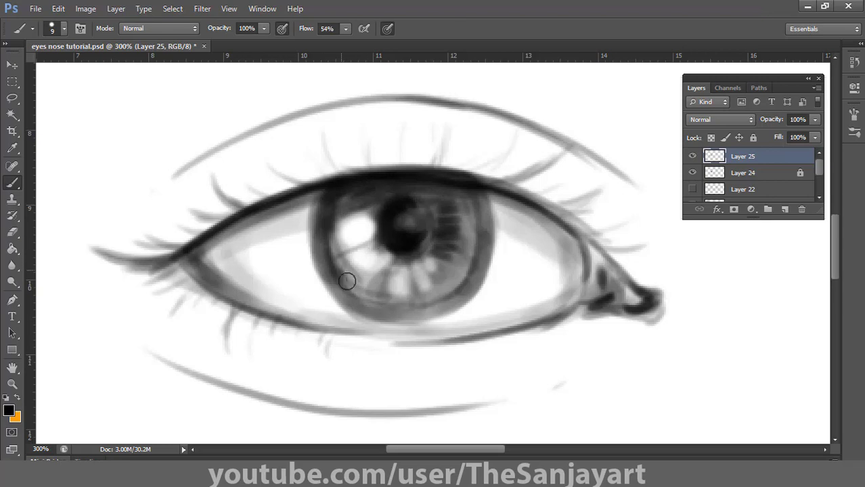
{"action": "mouse_move", "coordinate": [346, 281]}
{"action": "left_mouse_down"}
{"action": "mouse_move", "coordinate": [358, 311]}
{"action": "mouse_move", "coordinate": [396, 306]}
{"action": "left_mouse_up"}
{"action": "mouse_move", "coordinate": [483, 206]}
{"action": "left_mouse_down"}
{"action": "mouse_move", "coordinate": [485, 253]}
{"action": "mouse_move", "coordinate": [389, 316]}
{"action": "mouse_move", "coordinate": [470, 282]}
{"action": "mouse_move", "coordinate": [480, 258]}
{"action": "mouse_move", "coordinate": [347, 290]}
{"action": "left_mouse_up"}
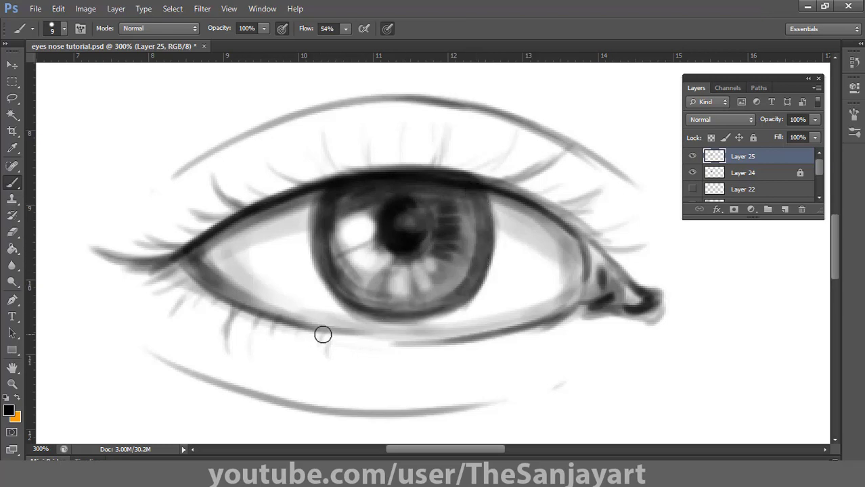
{"action": "left_click_drag", "start_coordinate": [323, 335], "coordinate": [353, 336]}
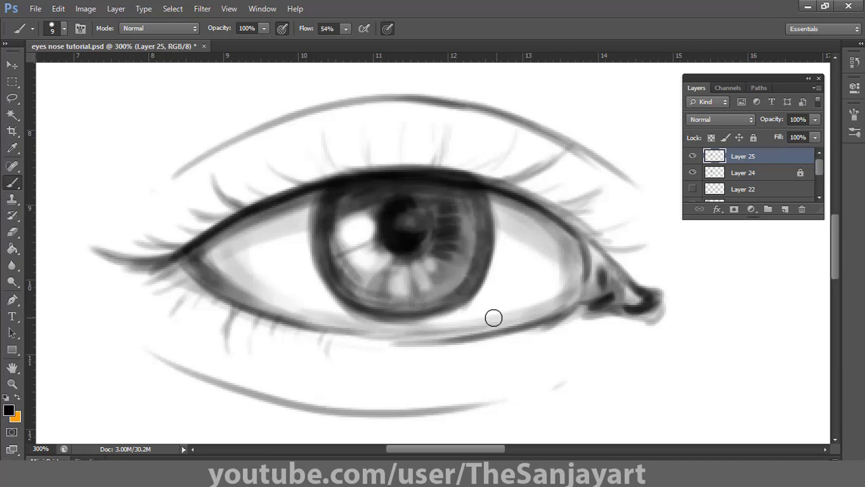
- Shade the upper eyelid fold and the skin beneath the lower eyelid in light grey with a 20 px brush at 50% opacity
{"action": "key", "text": "bracketright"}
{"action": "key", "text": "bracketright"}
{"action": "left_click", "coordinate": [264, 31]}
{"action": "left_click", "coordinate": [229, 42]}
{"action": "left_click", "coordinate": [224, 171]}
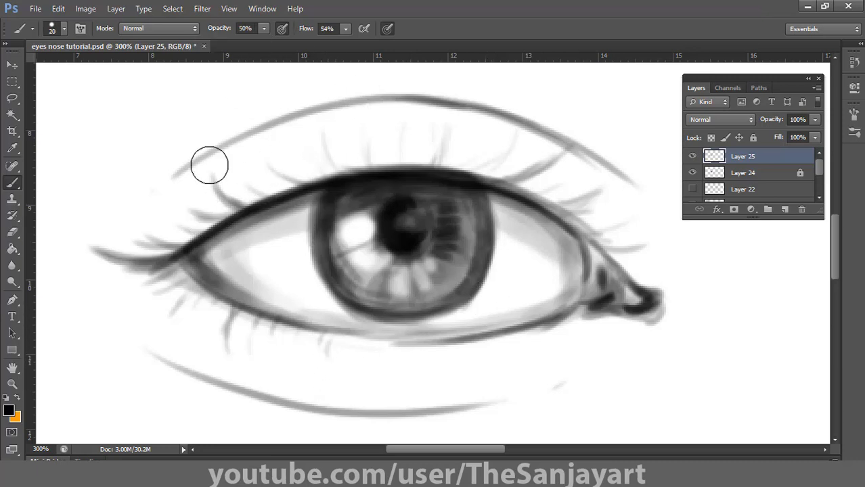
{"action": "key", "text": "ctrl+z"}
{"action": "mouse_move", "coordinate": [173, 190]}
{"action": "left_mouse_down"}
{"action": "mouse_move", "coordinate": [377, 117]}
{"action": "mouse_move", "coordinate": [243, 151]}
{"action": "mouse_move", "coordinate": [444, 101]}
{"action": "left_mouse_up"}
{"action": "left_click", "coordinate": [387, 28]}
{"action": "left_click_drag", "start_coordinate": [573, 153], "coordinate": [636, 208]}
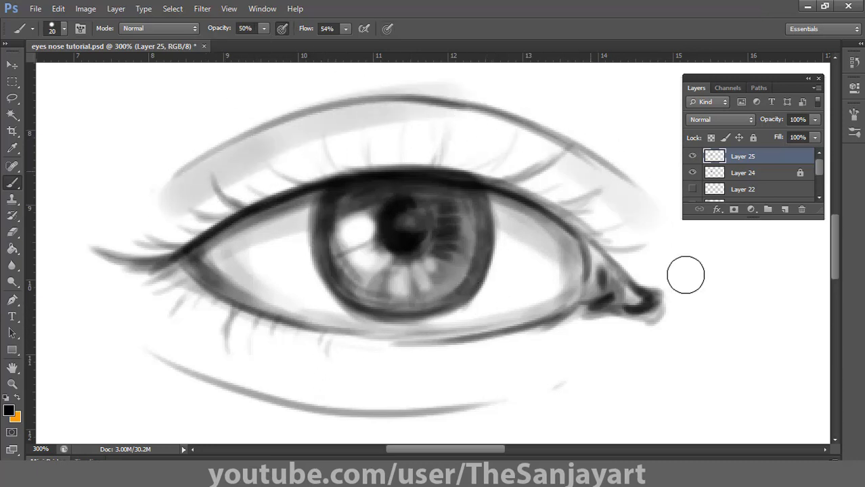
{"action": "left_click_drag", "start_coordinate": [145, 313], "coordinate": [397, 400]}
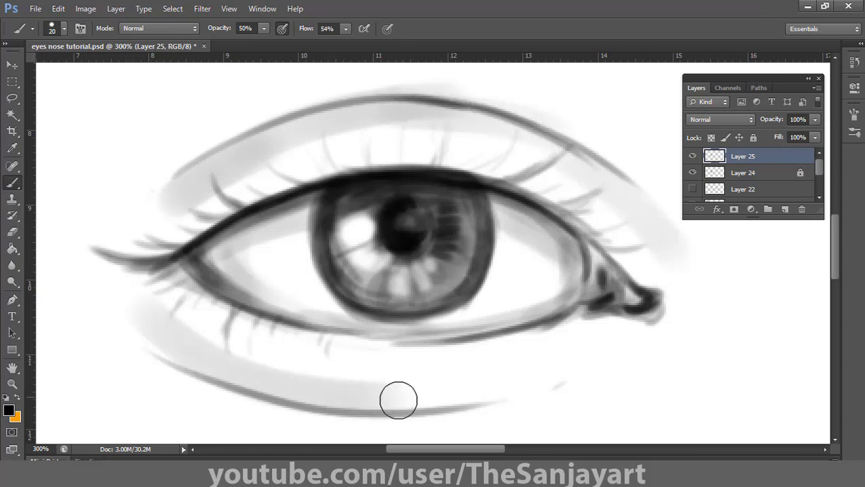
{"action": "mouse_move", "coordinate": [152, 278]}
{"action": "left_mouse_down"}
{"action": "mouse_move", "coordinate": [398, 351]}
{"action": "mouse_move", "coordinate": [653, 346]}
{"action": "left_mouse_up"}
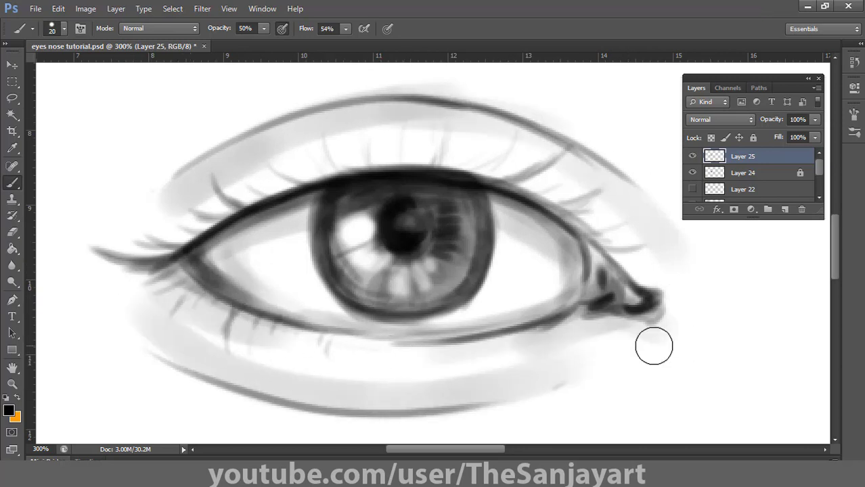
- Examine the shaded front-view eye close up and as a whole, with the red sketch on Layer 22 hidden and shown
{"action": "double_click", "coordinate": [13, 370]}
{"action": "left_click", "coordinate": [14, 386]}
{"action": "left_click", "coordinate": [345, 314]}
{"action": "left_click", "coordinate": [342, 314]}
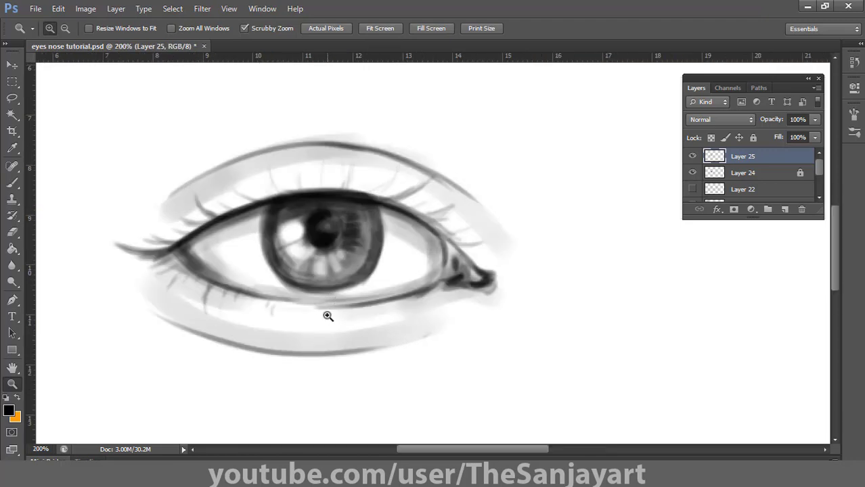
{"action": "left_click", "coordinate": [316, 300]}
{"action": "right_click", "coordinate": [267, 223]}
{"action": "left_click", "coordinate": [298, 231]}
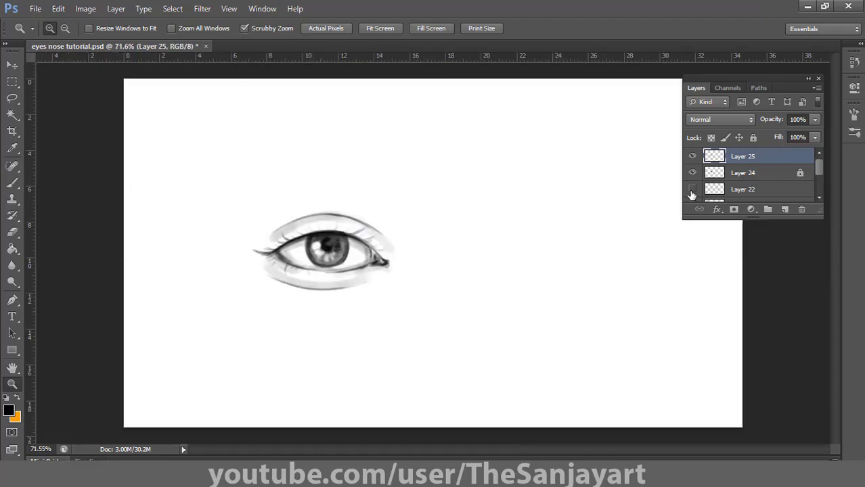
{"action": "left_click", "coordinate": [691, 191]}
{"action": "left_click", "coordinate": [691, 192]}
{"action": "left_click", "coordinate": [692, 191]}
{"action": "left_click", "coordinate": [697, 191]}
{"action": "left_click", "coordinate": [318, 257]}
{"action": "left_click", "coordinate": [319, 256]}
{"action": "right_click", "coordinate": [349, 244]}
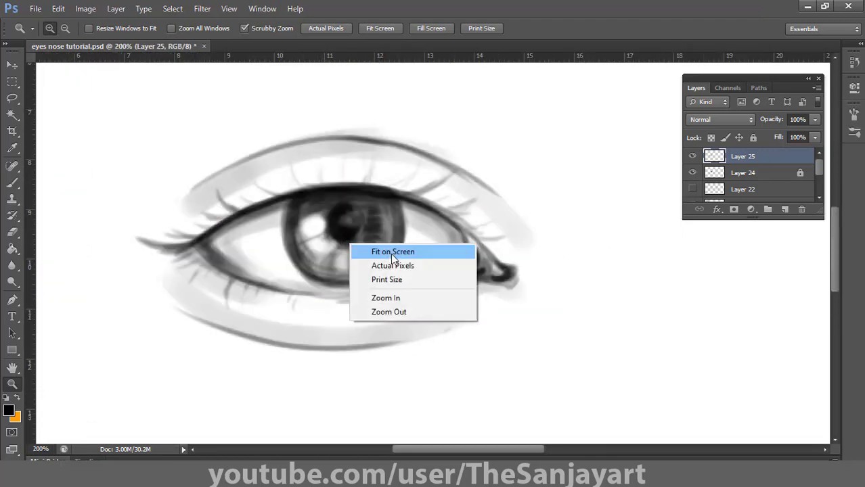
{"action": "key", "text": "Escape"}
{"action": "left_click", "coordinate": [420, 242]}
{"action": "right_click", "coordinate": [395, 255]}
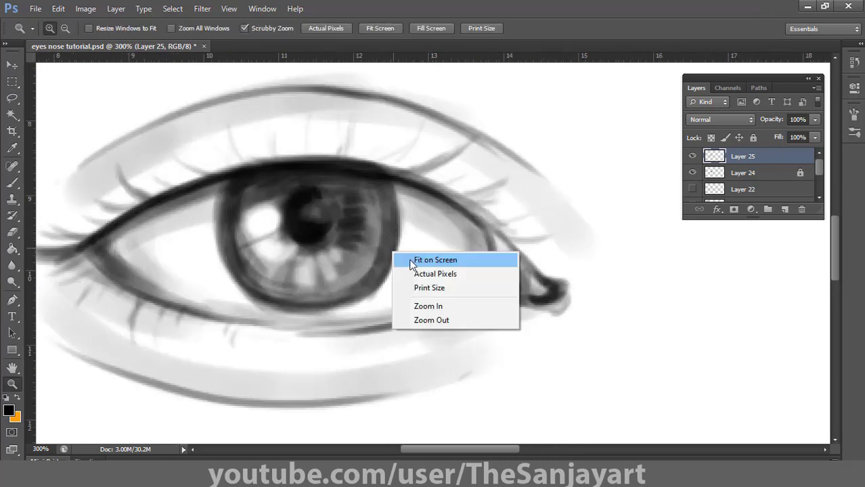
{"action": "left_click", "coordinate": [414, 273]}
{"action": "key", "text": "ctrl+0"}
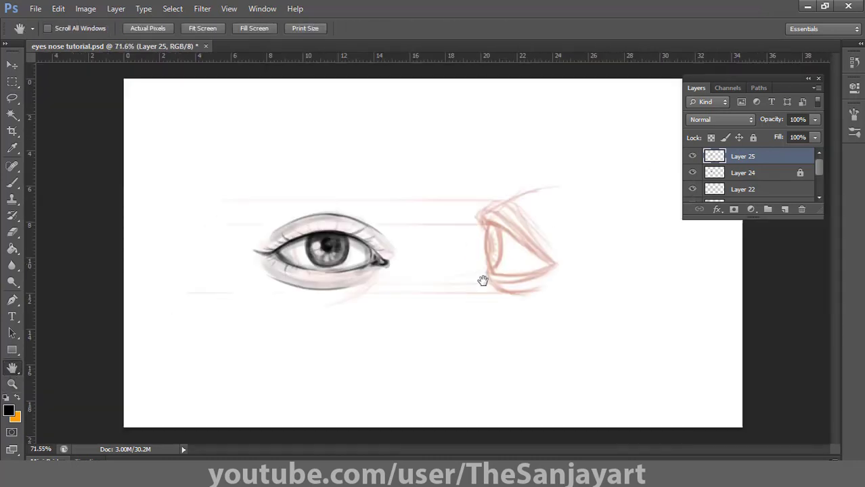
- On a new layer, ink the side-view eye's upper lid line, front curve and lower lid edge with an 8 px brush at 100% opacity
{"action": "key", "text": "ctrl+1"}
{"action": "key", "text": "b"}
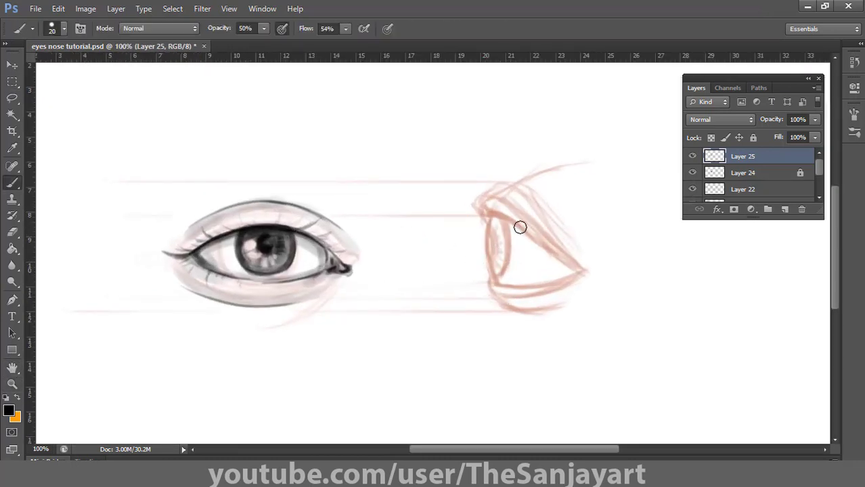
{"action": "left_click_drag", "start_coordinate": [468, 222], "coordinate": [547, 234]}
{"action": "key", "text": "ctrl+z"}
{"action": "left_click", "coordinate": [386, 28]}
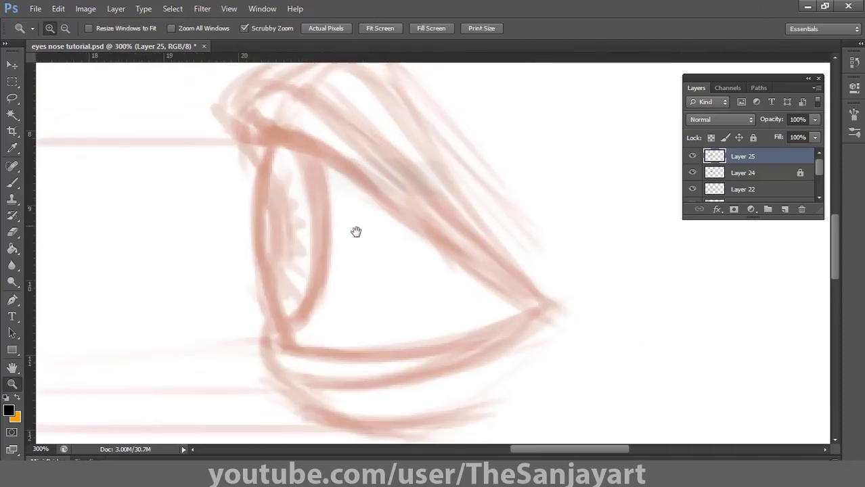
{"action": "key", "text": "b"}
{"action": "mouse_move", "coordinate": [214, 105]}
{"action": "left_mouse_down"}
{"action": "mouse_move", "coordinate": [269, 161]}
{"action": "mouse_move", "coordinate": [324, 165]}
{"action": "mouse_move", "coordinate": [547, 316]}
{"action": "left_mouse_up"}
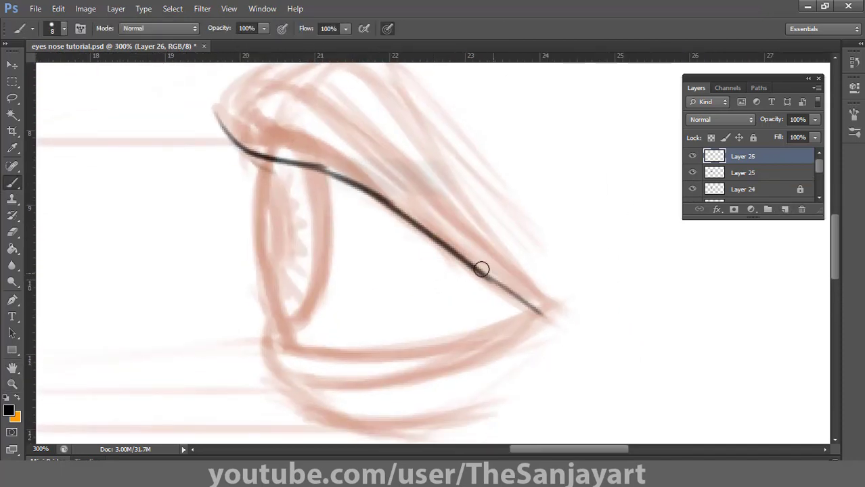
{"action": "mouse_move", "coordinate": [205, 106]}
{"action": "left_mouse_down"}
{"action": "mouse_move", "coordinate": [278, 165]}
{"action": "mouse_move", "coordinate": [375, 182]}
{"action": "left_mouse_up"}
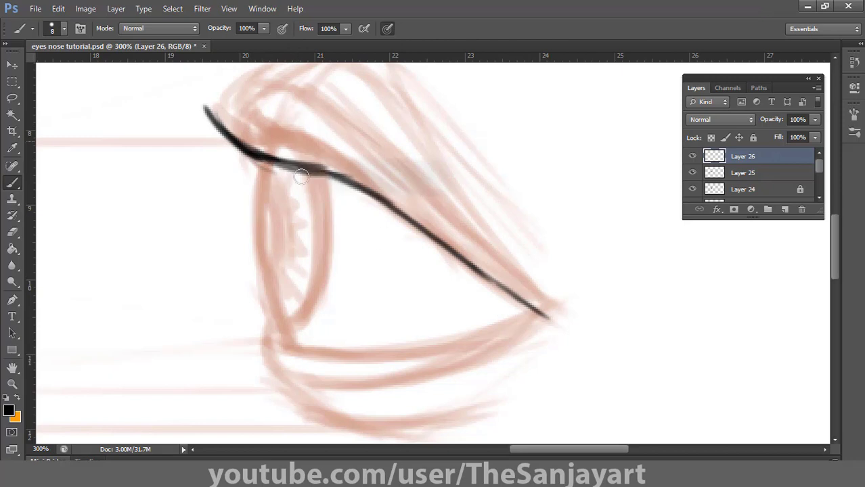
{"action": "mouse_move", "coordinate": [268, 166]}
{"action": "left_mouse_down"}
{"action": "mouse_move", "coordinate": [270, 282]}
{"action": "mouse_move", "coordinate": [284, 340]}
{"action": "mouse_move", "coordinate": [548, 314]}
{"action": "left_mouse_up"}
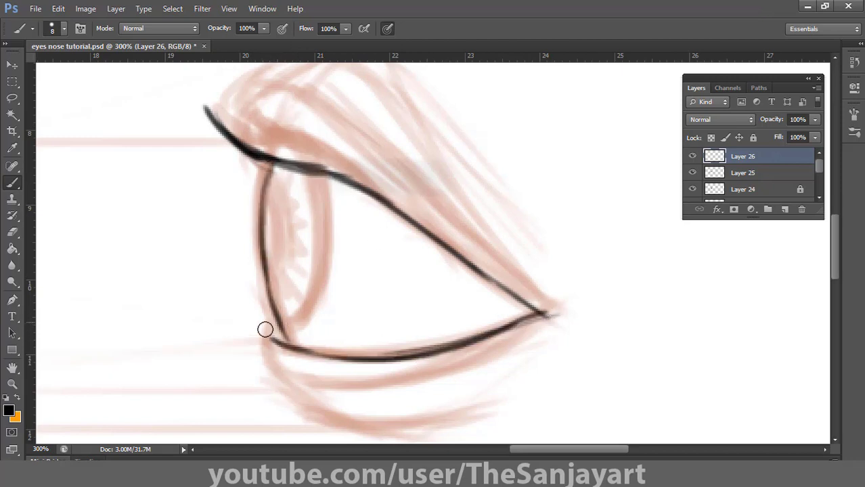
- Ink the thickness of the side-view lower eyelid and outline the narrow iris over the red sketch
{"action": "left_click_drag", "start_coordinate": [266, 339], "coordinate": [450, 376]}
{"action": "mouse_move", "coordinate": [299, 164]}
{"action": "left_mouse_down"}
{"action": "mouse_move", "coordinate": [321, 227]}
{"action": "mouse_move", "coordinate": [301, 321]}
{"action": "left_mouse_up"}
{"action": "mouse_move", "coordinate": [267, 278]}
{"action": "left_mouse_down"}
{"action": "mouse_move", "coordinate": [301, 322]}
{"action": "mouse_move", "coordinate": [308, 316]}
{"action": "left_mouse_up"}
{"action": "left_click_drag", "start_coordinate": [304, 173], "coordinate": [287, 327]}
{"action": "left_click", "coordinate": [284, 266], "text": "ctrl+alt"}
{"action": "left_click", "coordinate": [315, 246]}
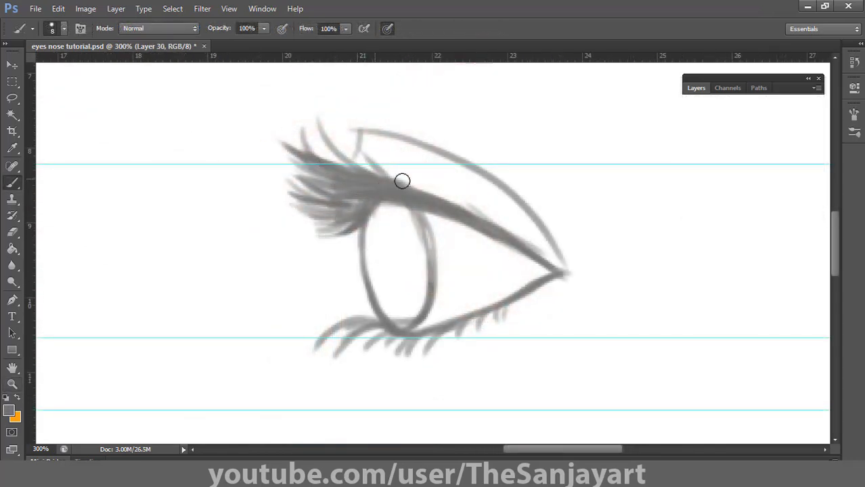
- Add short grey lash strokes above and below the side-view upper lid line and darken the eyeball's front edge
{"action": "left_click_drag", "start_coordinate": [378, 175], "coordinate": [366, 143]}
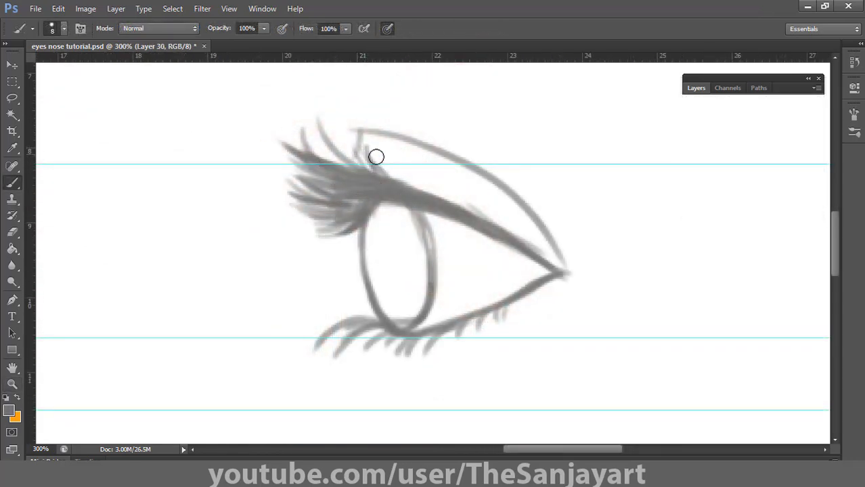
{"action": "mouse_move", "coordinate": [416, 194]}
{"action": "left_mouse_down"}
{"action": "mouse_move", "coordinate": [371, 210]}
{"action": "mouse_move", "coordinate": [456, 206]}
{"action": "mouse_move", "coordinate": [438, 219]}
{"action": "mouse_move", "coordinate": [447, 229]}
{"action": "mouse_move", "coordinate": [489, 227]}
{"action": "mouse_move", "coordinate": [465, 243]}
{"action": "left_mouse_up"}
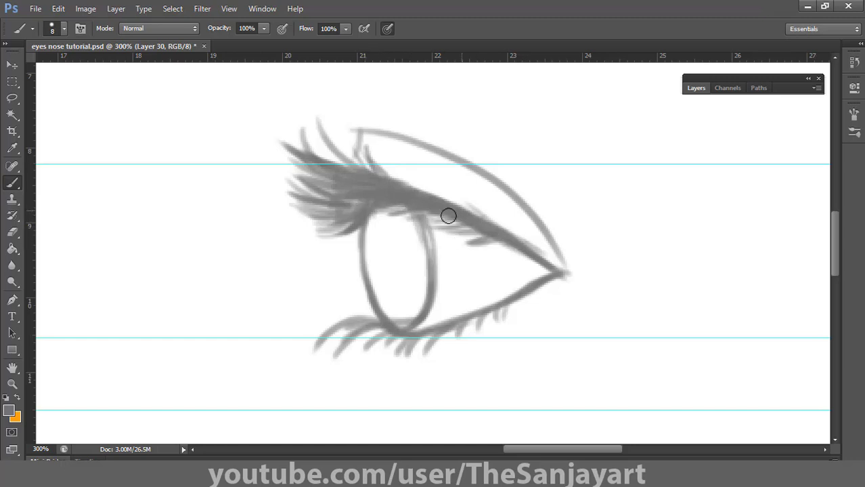
{"action": "mouse_move", "coordinate": [448, 216]}
{"action": "left_mouse_down"}
{"action": "mouse_move", "coordinate": [525, 257]}
{"action": "mouse_move", "coordinate": [450, 225]}
{"action": "mouse_move", "coordinate": [376, 211]}
{"action": "mouse_move", "coordinate": [419, 204]}
{"action": "mouse_move", "coordinate": [366, 225]}
{"action": "left_mouse_up"}
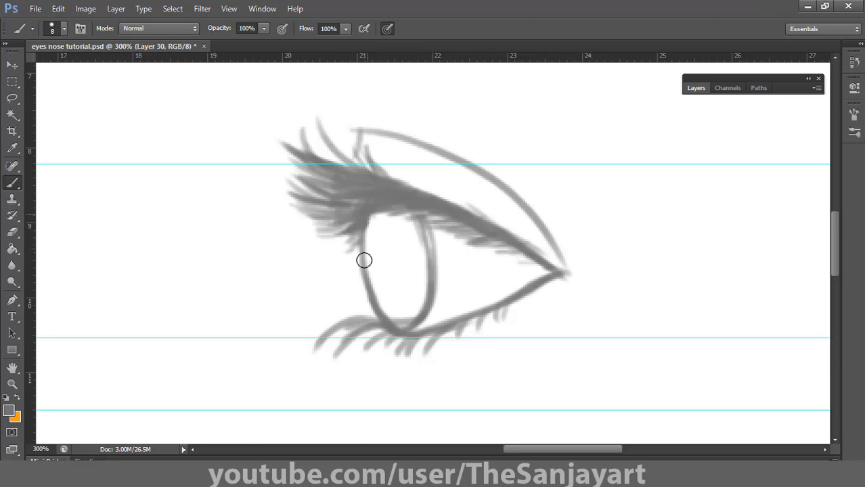
{"action": "left_click_drag", "start_coordinate": [364, 261], "coordinate": [383, 312]}
- Thicken the long front lashes of the side-view upper eyelid with more curved strokes
{"action": "mouse_move", "coordinate": [332, 176]}
{"action": "left_mouse_down"}
{"action": "mouse_move", "coordinate": [306, 139]}
{"action": "mouse_move", "coordinate": [342, 163]}
{"action": "left_mouse_up"}
{"action": "mouse_move", "coordinate": [379, 183]}
{"action": "left_mouse_down"}
{"action": "mouse_move", "coordinate": [366, 149]}
{"action": "mouse_move", "coordinate": [314, 125]}
{"action": "left_mouse_up"}
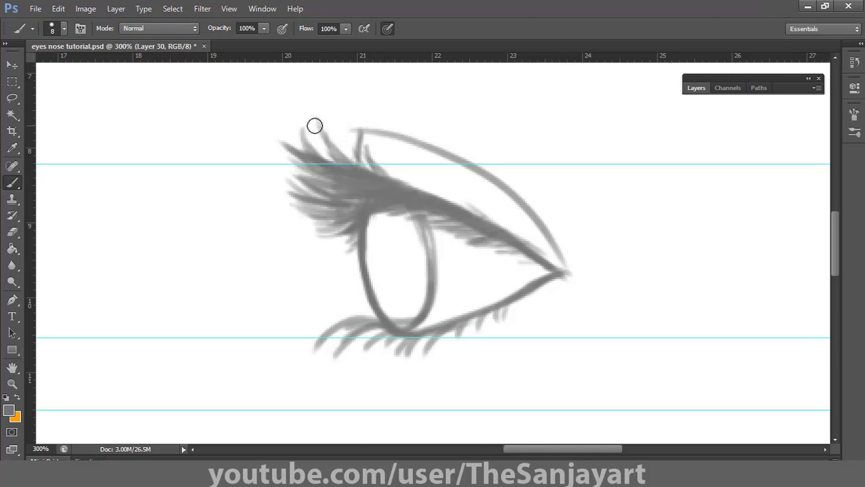
{"action": "left_click_drag", "start_coordinate": [344, 172], "coordinate": [296, 141]}
{"action": "left_click_drag", "start_coordinate": [335, 190], "coordinate": [281, 152]}
- Fill in the lashes along the whole side-view lower eyelid, refining them with a 6 px brush
{"action": "mouse_move", "coordinate": [364, 324]}
{"action": "left_mouse_down"}
{"action": "mouse_move", "coordinate": [408, 337]}
{"action": "mouse_move", "coordinate": [449, 323]}
{"action": "mouse_move", "coordinate": [417, 335]}
{"action": "mouse_move", "coordinate": [438, 329]}
{"action": "mouse_move", "coordinate": [432, 354]}
{"action": "left_mouse_up"}
{"action": "key", "text": "bracketleft"}
{"action": "key", "text": "bracketleft"}
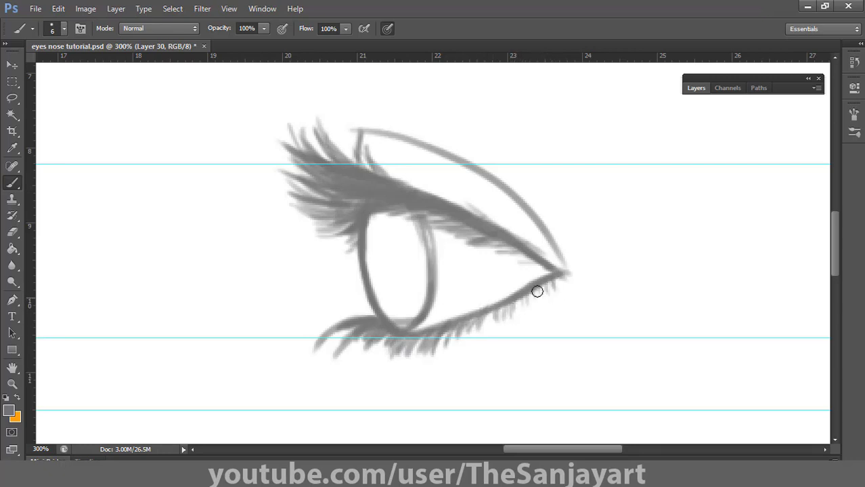
{"action": "left_click_drag", "start_coordinate": [469, 323], "coordinate": [446, 359]}
{"action": "left_click_drag", "start_coordinate": [387, 338], "coordinate": [366, 370]}
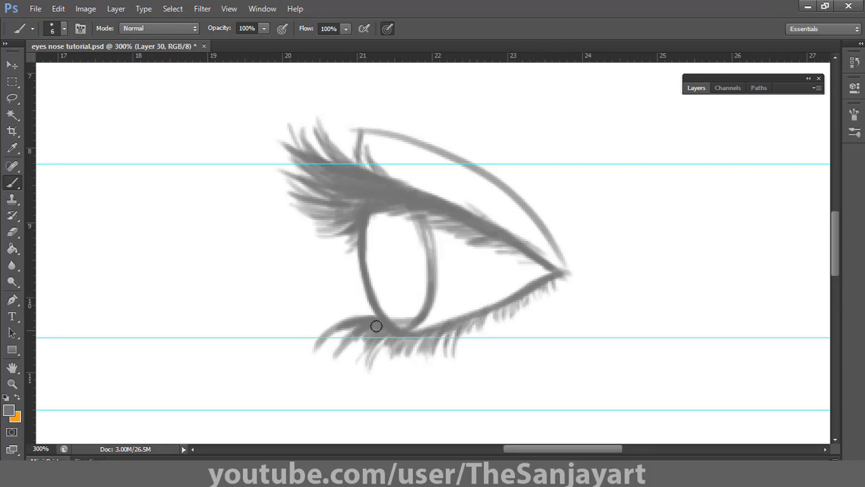
{"action": "left_click_drag", "start_coordinate": [366, 325], "coordinate": [329, 345]}
{"action": "left_click_drag", "start_coordinate": [499, 304], "coordinate": [481, 319]}
{"action": "left_click_drag", "start_coordinate": [544, 283], "coordinate": [528, 303]}
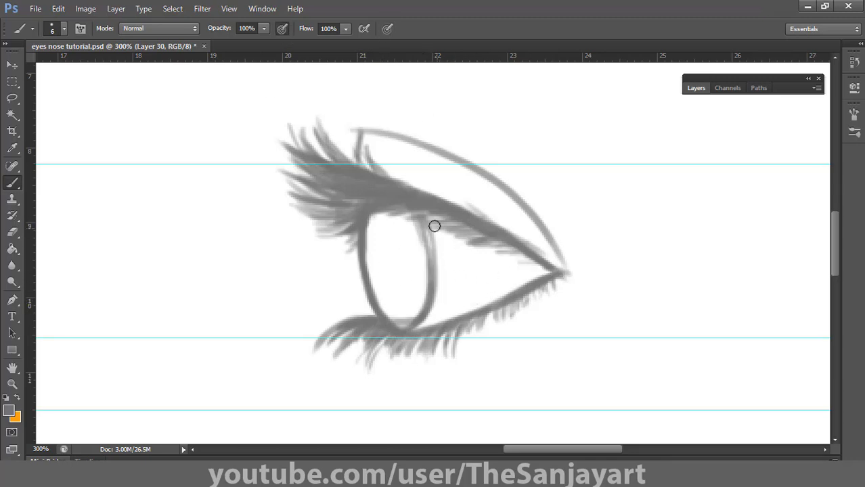
{"action": "left_click_drag", "start_coordinate": [435, 225], "coordinate": [442, 302]}
{"action": "left_click_drag", "start_coordinate": [441, 235], "coordinate": [438, 313]}
{"action": "key", "text": "ctrl+alt+z"}
{"action": "left_click", "coordinate": [415, 242], "text": "ctrl"}
{"action": "key", "text": "ctrl+alt+z"}
- Shade the rear corner of the eyeball, the area behind the iris, the upper eyelid and the skin below the lower lid in light grey
{"action": "mouse_move", "coordinate": [514, 203]}
{"action": "left_mouse_down"}
{"action": "mouse_move", "coordinate": [527, 273]}
{"action": "mouse_move", "coordinate": [509, 245]}
{"action": "mouse_move", "coordinate": [514, 283]}
{"action": "mouse_move", "coordinate": [426, 321]}
{"action": "left_mouse_up"}
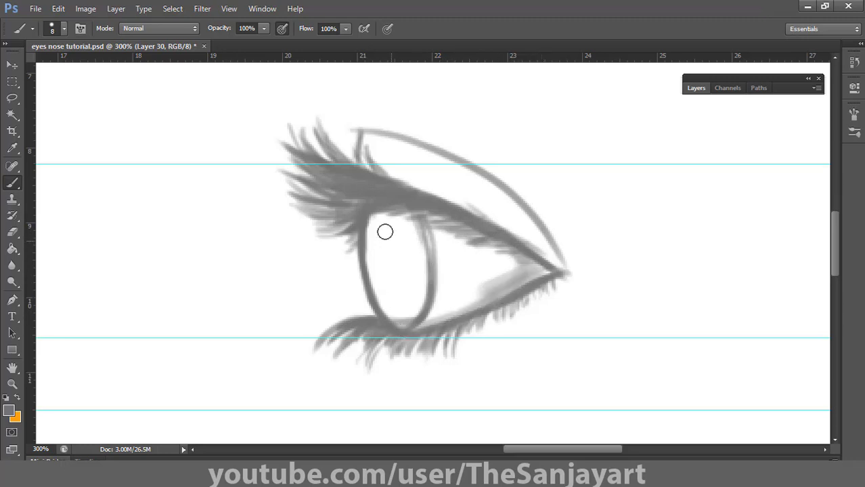
{"action": "left_click_drag", "start_coordinate": [428, 221], "coordinate": [439, 321]}
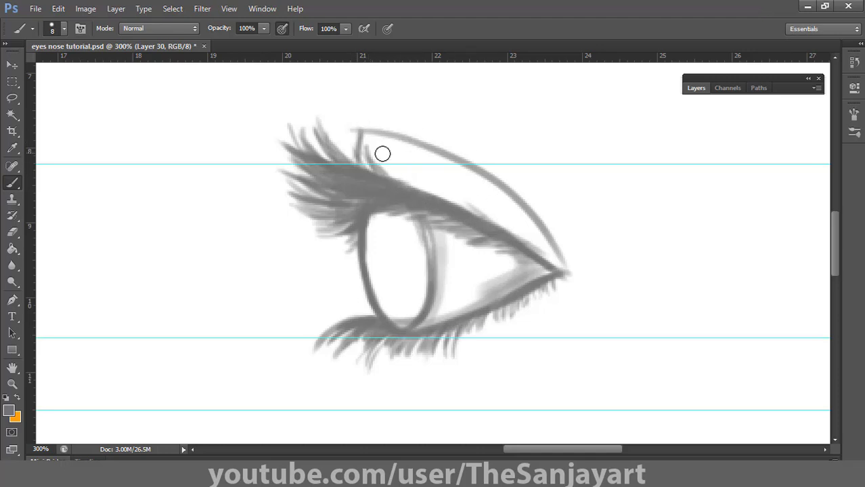
{"action": "mouse_move", "coordinate": [382, 154]}
{"action": "left_mouse_down"}
{"action": "mouse_move", "coordinate": [346, 127]}
{"action": "mouse_move", "coordinate": [466, 203]}
{"action": "mouse_move", "coordinate": [476, 182]}
{"action": "mouse_move", "coordinate": [554, 288]}
{"action": "mouse_move", "coordinate": [548, 320]}
{"action": "mouse_move", "coordinate": [413, 383]}
{"action": "mouse_move", "coordinate": [381, 353]}
{"action": "mouse_move", "coordinate": [518, 306]}
{"action": "mouse_move", "coordinate": [456, 338]}
{"action": "left_mouse_up"}
{"action": "left_click_drag", "start_coordinate": [407, 359], "coordinate": [381, 359]}
- Shade the side-view iris and pupil in grey with a 9 px brush at 60% opacity and 56% flow
{"action": "left_click", "coordinate": [264, 28]}
{"action": "left_click_drag", "start_coordinate": [265, 43], "coordinate": [239, 43]}
{"action": "left_click", "coordinate": [347, 28]}
{"action": "left_click_drag", "start_coordinate": [346, 43], "coordinate": [317, 44]}
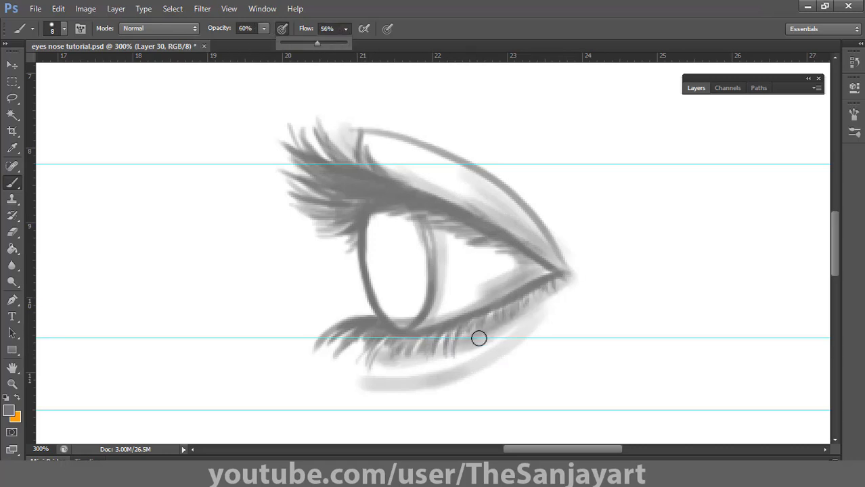
{"action": "key", "text": "bracketright"}
{"action": "left_click_drag", "start_coordinate": [374, 217], "coordinate": [400, 303]}
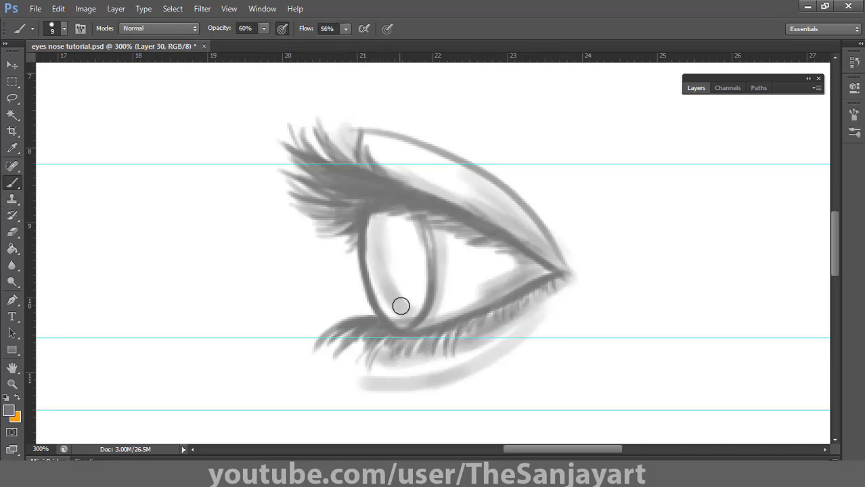
{"action": "mouse_move", "coordinate": [410, 207]}
{"action": "left_mouse_down"}
{"action": "mouse_move", "coordinate": [412, 258]}
{"action": "mouse_move", "coordinate": [398, 217]}
{"action": "mouse_move", "coordinate": [407, 238]}
{"action": "mouse_move", "coordinate": [395, 266]}
{"action": "mouse_move", "coordinate": [378, 228]}
{"action": "mouse_move", "coordinate": [411, 276]}
{"action": "mouse_move", "coordinate": [398, 253]}
{"action": "mouse_move", "coordinate": [387, 253]}
{"action": "mouse_move", "coordinate": [394, 259]}
{"action": "mouse_move", "coordinate": [378, 287]}
{"action": "mouse_move", "coordinate": [376, 223]}
{"action": "mouse_move", "coordinate": [399, 292]}
{"action": "left_mouse_up"}
- Paint a white highlight over the upper part of the side-view pupil with a 4 px brush
{"action": "key", "text": "d"}
{"action": "left_click", "coordinate": [9, 411]}
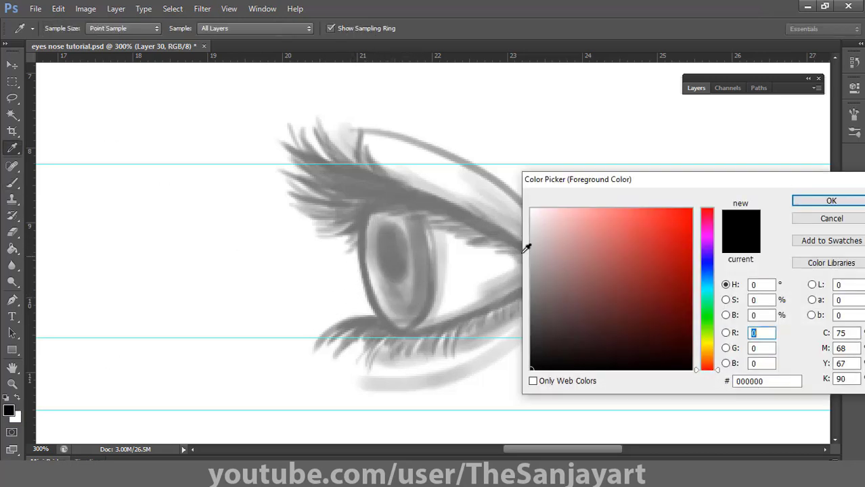
{"action": "left_click", "coordinate": [530, 209]}
{"action": "key", "text": "Return"}
{"action": "key", "text": "bracketleft"}
{"action": "mouse_move", "coordinate": [376, 260]}
{"action": "left_mouse_down"}
{"action": "mouse_move", "coordinate": [386, 309]}
{"action": "mouse_move", "coordinate": [385, 262]}
{"action": "left_mouse_up"}
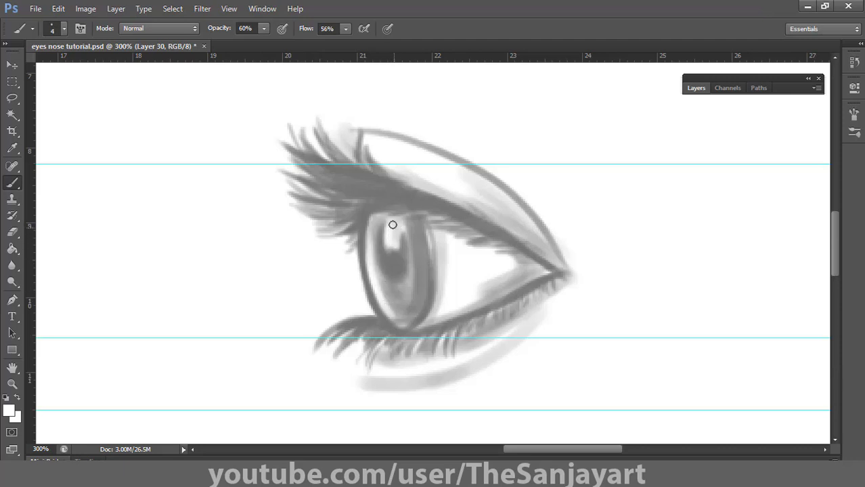
- Darken the side-view pupil, the iris's rear edge and the eyeball's front contour in dark grey
{"action": "left_click", "coordinate": [12, 410]}
{"action": "left_click", "coordinate": [532, 298]}
{"action": "left_click", "coordinate": [541, 332]}
{"action": "left_click", "coordinate": [831, 201]}
{"action": "left_click_drag", "start_coordinate": [431, 250], "coordinate": [425, 278]}
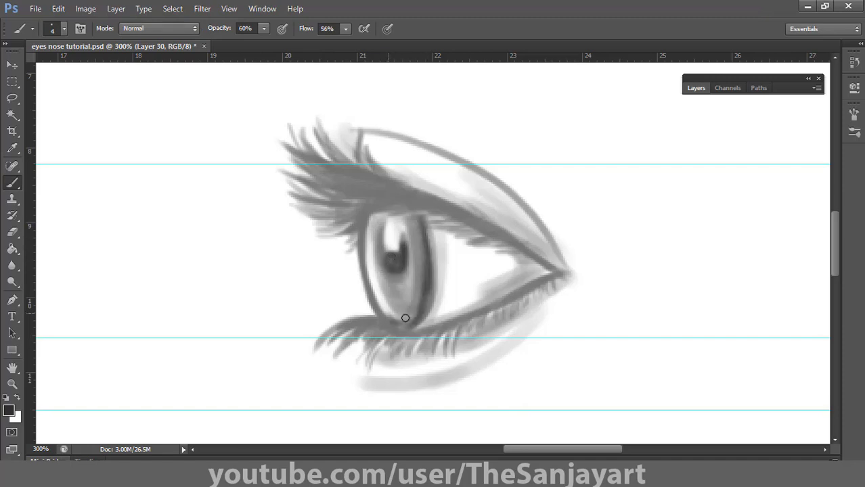
{"action": "mouse_move", "coordinate": [423, 217]}
{"action": "left_mouse_down"}
{"action": "mouse_move", "coordinate": [420, 290]}
{"action": "mouse_move", "coordinate": [418, 251]}
{"action": "left_mouse_up"}
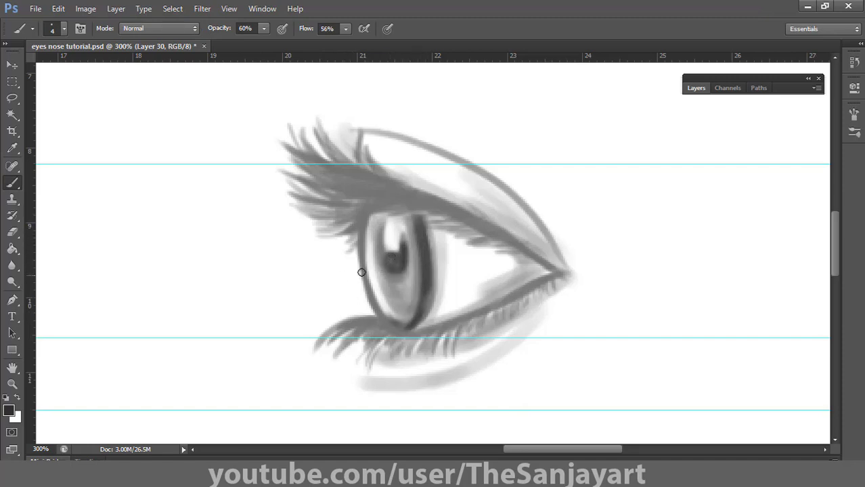
{"action": "left_click_drag", "start_coordinate": [361, 272], "coordinate": [376, 300]}
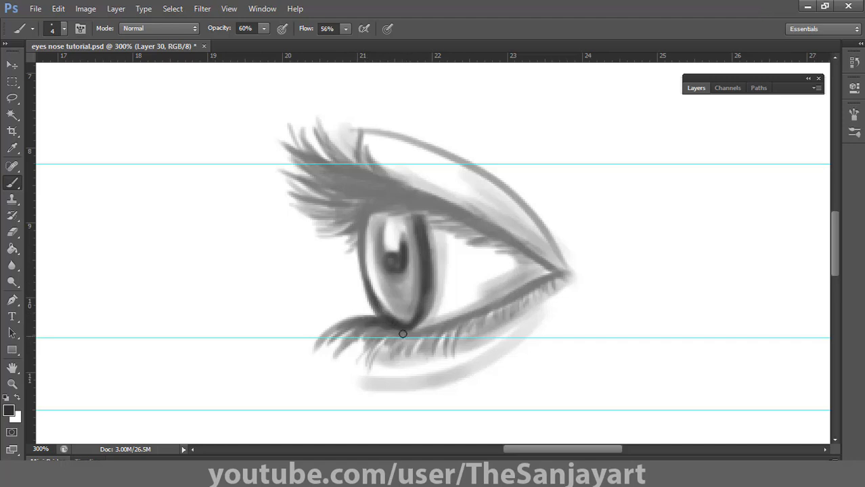
- Darken individual lashes of the side-view lower eyelid in black at 100% brush opacity
{"action": "left_click", "coordinate": [388, 30]}
{"action": "left_click", "coordinate": [9, 411]}
{"action": "left_click_drag", "start_coordinate": [536, 362], "coordinate": [477, 402]}
{"action": "left_click", "coordinate": [830, 201]}
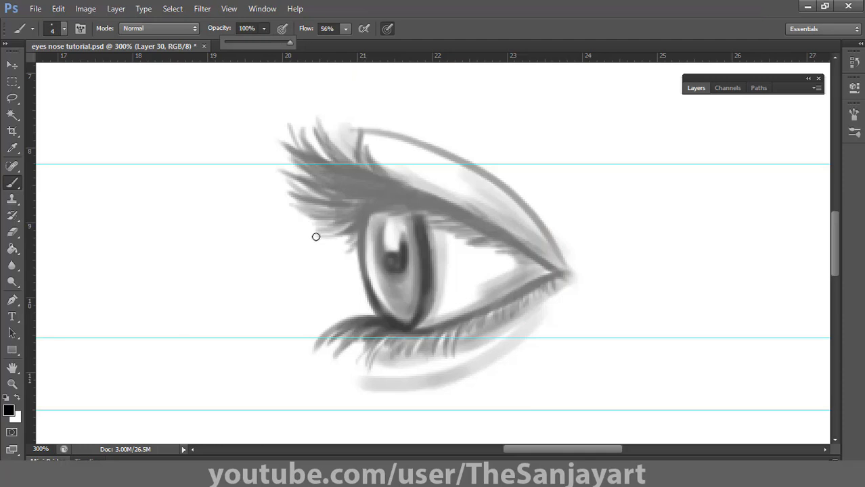
{"action": "left_click_drag", "start_coordinate": [468, 318], "coordinate": [452, 344]}
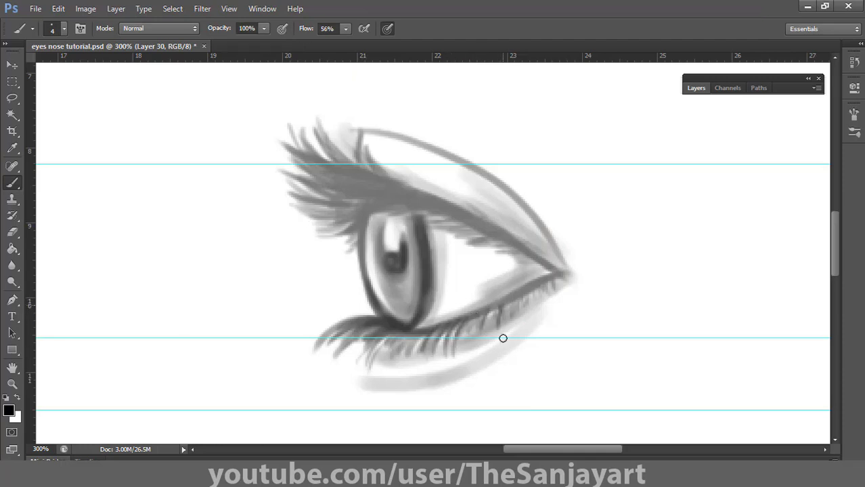
{"action": "left_click_drag", "start_coordinate": [385, 362], "coordinate": [384, 331]}
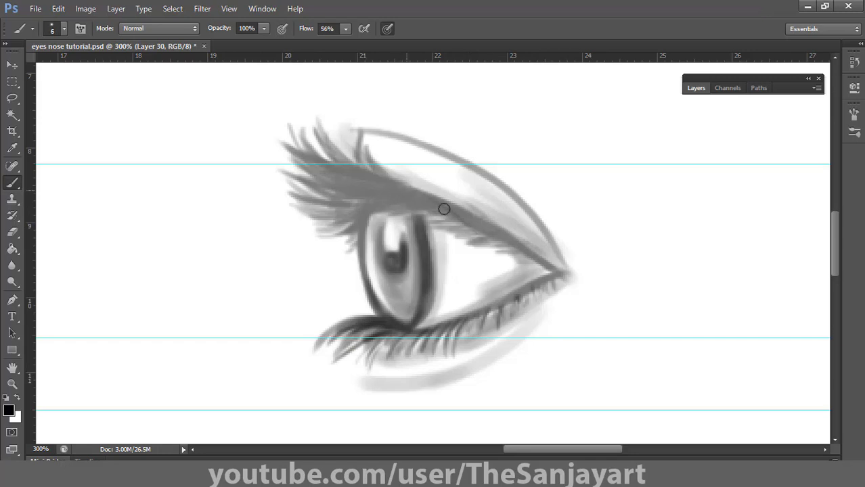
- Draw black strokes over the side-view upper lashes and along the upper lid line with a 6 px brush
{"action": "left_click_drag", "start_coordinate": [416, 195], "coordinate": [553, 274]}
{"action": "key", "text": "ctrl+z"}
{"action": "mouse_move", "coordinate": [387, 181]}
{"action": "left_mouse_down"}
{"action": "mouse_move", "coordinate": [315, 177]}
{"action": "mouse_move", "coordinate": [325, 212]}
{"action": "left_mouse_up"}
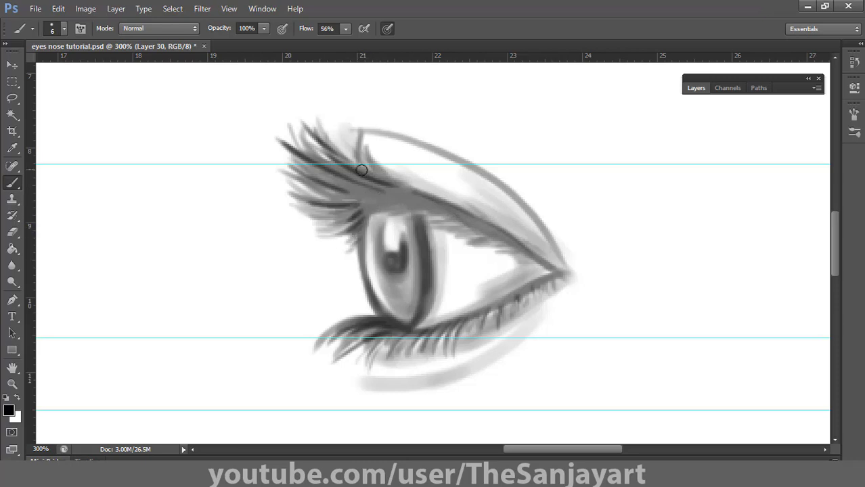
{"action": "mouse_move", "coordinate": [400, 187]}
{"action": "left_mouse_down"}
{"action": "mouse_move", "coordinate": [323, 205]}
{"action": "mouse_move", "coordinate": [369, 207]}
{"action": "left_mouse_up"}
{"action": "key", "text": "ctrl+z"}
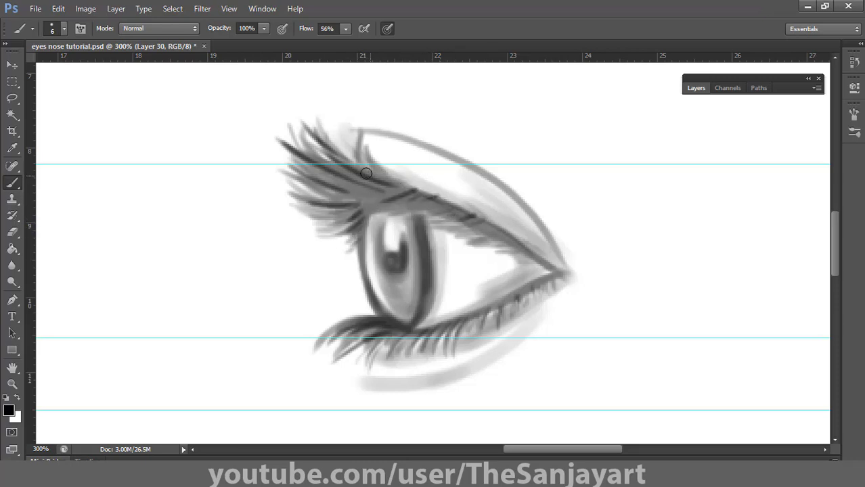
{"action": "left_click_drag", "start_coordinate": [365, 173], "coordinate": [412, 194]}
- Darken the roots of the side-view upper lashes and the upper lid line back to the corner at 56% brush opacity
{"action": "double_click", "coordinate": [13, 370]}
{"action": "key", "text": "z"}
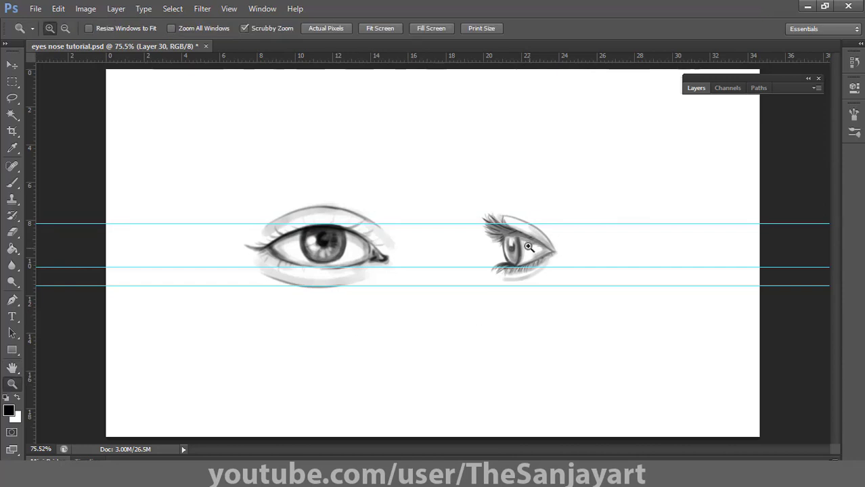
{"action": "triple_click", "coordinate": [528, 247]}
{"action": "left_click_drag", "start_coordinate": [523, 243], "coordinate": [552, 260]}
{"action": "key", "text": "b"}
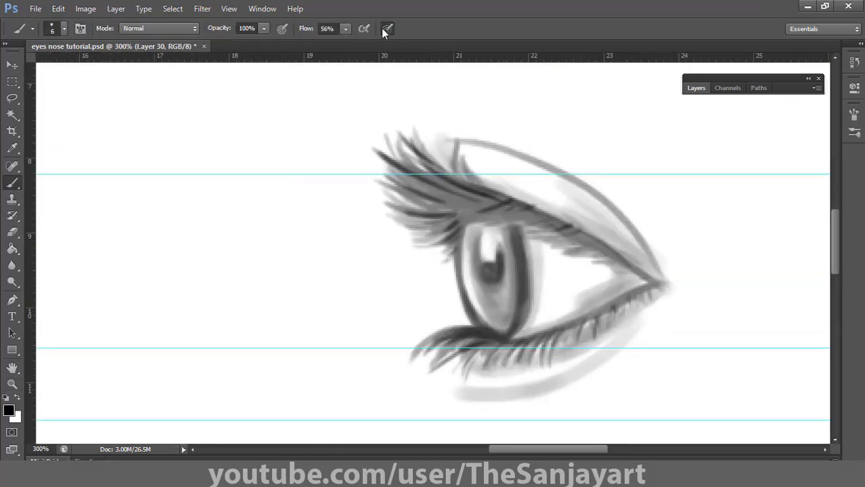
{"action": "left_click_drag", "start_coordinate": [452, 197], "coordinate": [432, 188]}
{"action": "left_click_drag", "start_coordinate": [494, 201], "coordinate": [429, 192]}
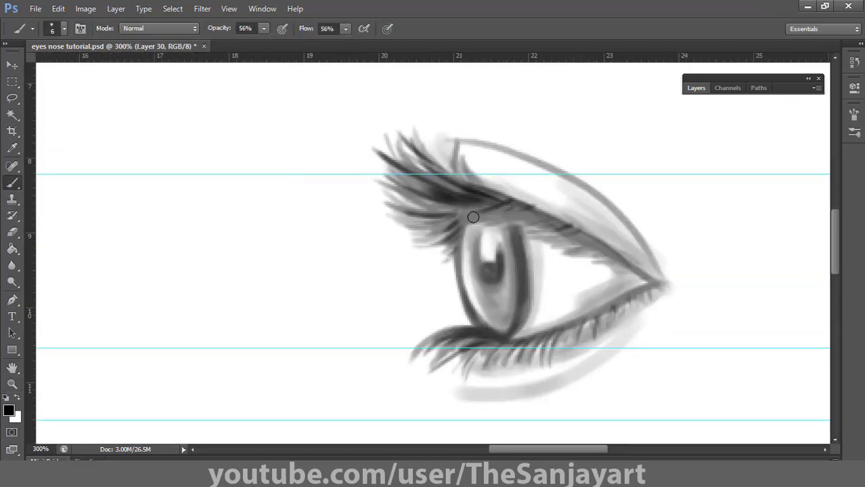
{"action": "mouse_move", "coordinate": [472, 217]}
{"action": "left_mouse_down"}
{"action": "mouse_move", "coordinate": [423, 216]}
{"action": "mouse_move", "coordinate": [445, 244]}
{"action": "left_mouse_up"}
{"action": "mouse_move", "coordinate": [499, 217]}
{"action": "left_mouse_down"}
{"action": "mouse_move", "coordinate": [531, 205]}
{"action": "mouse_move", "coordinate": [612, 253]}
{"action": "mouse_move", "coordinate": [627, 283]}
{"action": "mouse_move", "coordinate": [604, 306]}
{"action": "mouse_move", "coordinate": [662, 283]}
{"action": "left_mouse_up"}
{"action": "left_click_drag", "start_coordinate": [661, 283], "coordinate": [483, 211]}
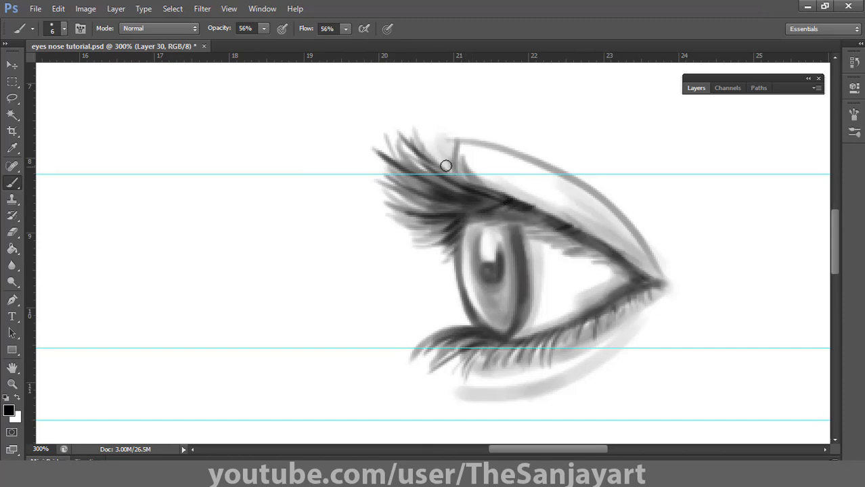
- Shade the side-view upper eyelid, the skin around the rear corner and the lower lid fold with a soft 15 px brush
{"action": "left_click", "coordinate": [282, 28]}
{"action": "left_click", "coordinate": [264, 29]}
{"action": "left_click", "coordinate": [346, 29]}
{"action": "key", "text": "bracketright"}
{"action": "key", "text": "bracketright"}
{"action": "key", "text": "bracketright"}
{"action": "key", "text": "bracketright"}
{"action": "key", "text": "bracketright"}
{"action": "mouse_move", "coordinate": [508, 173]}
{"action": "left_mouse_down"}
{"action": "mouse_move", "coordinate": [573, 215]}
{"action": "mouse_move", "coordinate": [614, 225]}
{"action": "left_mouse_up"}
{"action": "mouse_move", "coordinate": [506, 188]}
{"action": "left_mouse_down"}
{"action": "mouse_move", "coordinate": [689, 309]}
{"action": "mouse_move", "coordinate": [566, 369]}
{"action": "mouse_move", "coordinate": [467, 403]}
{"action": "left_mouse_up"}
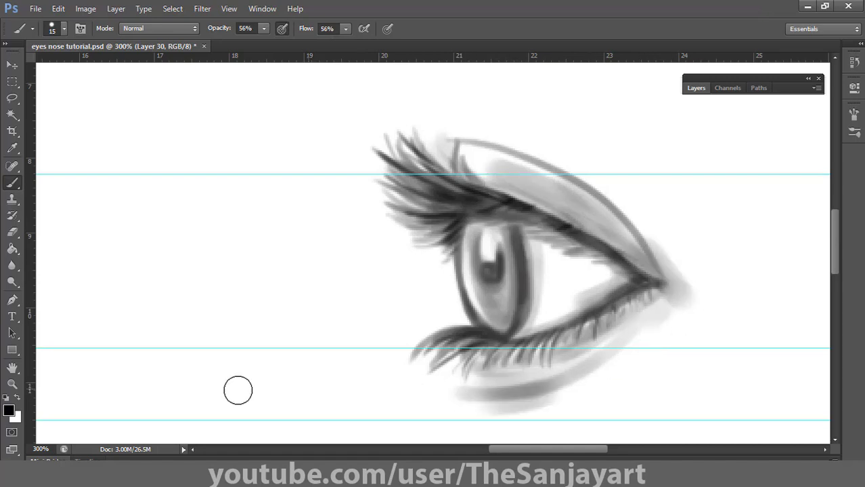
- Return to the front-view eye and add a new layer to the drawing
{"action": "double_click", "coordinate": [12, 367]}
{"action": "key", "text": "z"}
{"action": "left_click_drag", "start_coordinate": [276, 241], "coordinate": [411, 270]}
{"action": "key", "text": "b"}
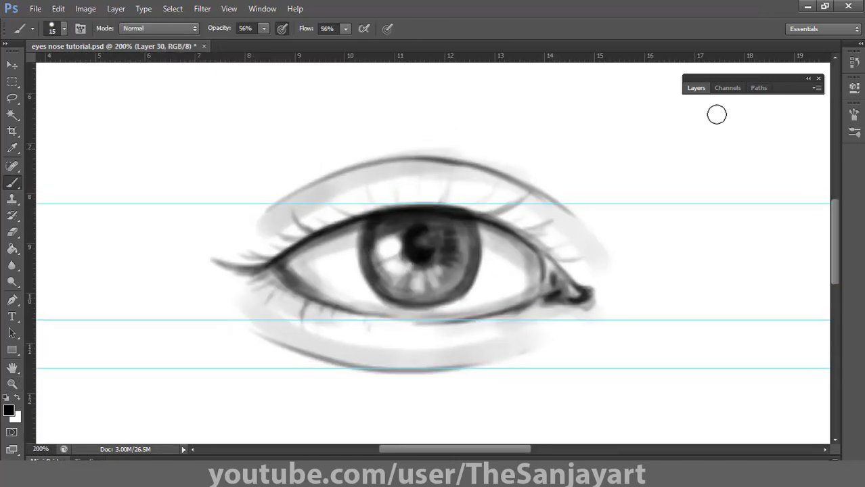
{"action": "double_click", "coordinate": [697, 88]}
{"action": "left_click", "coordinate": [784, 306]}
{"action": "double_click", "coordinate": [699, 90]}
- Paint soft grey lashes along the front-view eyelids, making them longest at the outer corner
{"action": "left_click_drag", "start_coordinate": [278, 257], "coordinate": [176, 235]}
{"action": "key", "text": "ctrl+z"}
{"action": "left_click_drag", "start_coordinate": [260, 268], "coordinate": [179, 238]}
{"action": "left_click_drag", "start_coordinate": [281, 256], "coordinate": [230, 233]}
{"action": "left_click_drag", "start_coordinate": [295, 243], "coordinate": [245, 231]}
{"action": "left_click_drag", "start_coordinate": [331, 227], "coordinate": [299, 215]}
{"action": "mouse_move", "coordinate": [359, 216]}
{"action": "left_mouse_down"}
{"action": "mouse_move", "coordinate": [403, 194]}
{"action": "mouse_move", "coordinate": [481, 193]}
{"action": "mouse_move", "coordinate": [554, 240]}
{"action": "mouse_move", "coordinate": [549, 299]}
{"action": "mouse_move", "coordinate": [345, 313]}
{"action": "mouse_move", "coordinate": [253, 247]}
{"action": "mouse_move", "coordinate": [260, 213]}
{"action": "mouse_move", "coordinate": [244, 256]}
{"action": "left_mouse_up"}
- Soften the tips of the front-view outer lashes with a 30 px eraser at 61% opacity
{"action": "key", "text": "e"}
{"action": "key", "text": "["}
{"action": "key", "text": "["}
{"action": "key", "text": "["}
{"action": "key", "text": "["}
{"action": "key", "text": "["}
{"action": "key", "text": "["}
{"action": "key", "text": "["}
{"action": "key", "text": "["}
{"action": "key", "text": "["}
{"action": "key", "text": "["}
{"action": "mouse_move", "coordinate": [200, 226]}
{"action": "left_mouse_down"}
{"action": "mouse_move", "coordinate": [249, 212]}
{"action": "mouse_move", "coordinate": [255, 227]}
{"action": "mouse_move", "coordinate": [203, 240]}
{"action": "left_mouse_up"}
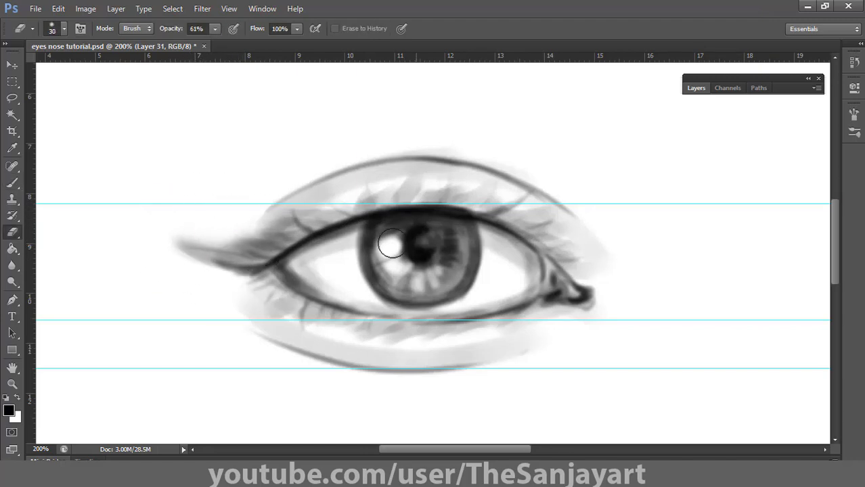
- Add darker, tapered lash strokes at the front-view outer corner and across the upper eyelid with a 15 px brush
{"action": "key", "text": "b"}
{"action": "mouse_move", "coordinate": [265, 257]}
{"action": "left_mouse_down"}
{"action": "mouse_move", "coordinate": [197, 245]}
{"action": "mouse_move", "coordinate": [183, 251]}
{"action": "left_mouse_up"}
{"action": "left_click_drag", "start_coordinate": [301, 237], "coordinate": [260, 233]}
{"action": "left_click_drag", "start_coordinate": [327, 224], "coordinate": [285, 221]}
{"action": "left_click_drag", "start_coordinate": [266, 253], "coordinate": [203, 234]}
{"action": "mouse_move", "coordinate": [331, 224]}
{"action": "left_mouse_down"}
{"action": "mouse_move", "coordinate": [277, 218]}
{"action": "mouse_move", "coordinate": [511, 190]}
{"action": "mouse_move", "coordinate": [573, 261]}
{"action": "left_mouse_up"}
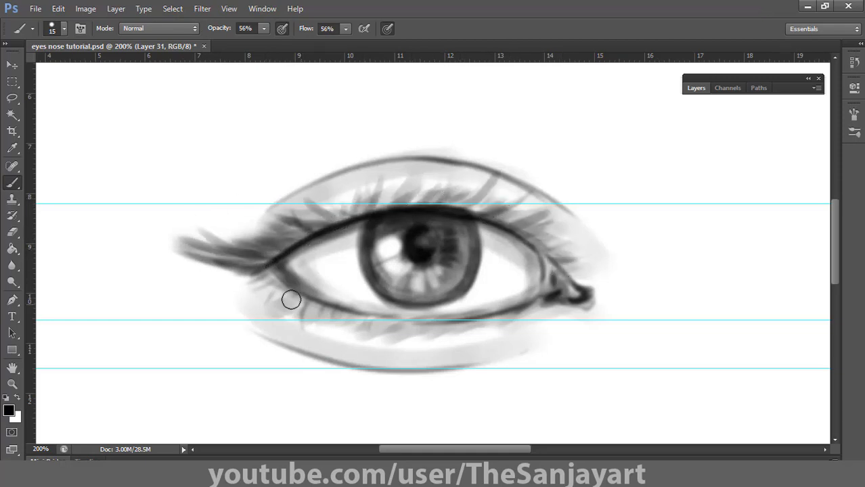
- Paint soft grey lashes along the front-view lower eyelid and touch up the outer corner with the 15 px brush
{"action": "left_click_drag", "start_coordinate": [266, 278], "coordinate": [232, 310]}
{"action": "key", "text": "ctrl+z"}
{"action": "mouse_move", "coordinate": [286, 288]}
{"action": "left_mouse_down"}
{"action": "mouse_move", "coordinate": [273, 316]}
{"action": "mouse_move", "coordinate": [302, 330]}
{"action": "left_mouse_up"}
{"action": "mouse_move", "coordinate": [322, 311]}
{"action": "left_mouse_down"}
{"action": "mouse_move", "coordinate": [318, 343]}
{"action": "mouse_move", "coordinate": [486, 327]}
{"action": "left_mouse_up"}
{"action": "mouse_move", "coordinate": [198, 245]}
{"action": "left_mouse_down"}
{"action": "mouse_move", "coordinate": [239, 253]}
{"action": "mouse_move", "coordinate": [283, 247]}
{"action": "left_mouse_up"}
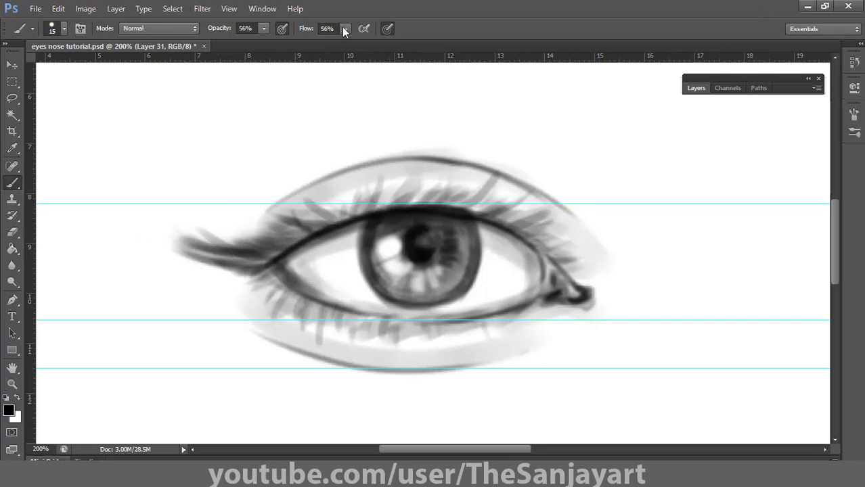
- Set the brush to 100% opacity, 100% flow and 9 px, and paint dark lashes at the front-view outer corner
{"action": "left_click_drag", "start_coordinate": [345, 29], "coordinate": [383, 32]}
{"action": "left_click_drag", "start_coordinate": [263, 30], "coordinate": [302, 34]}
{"action": "left_click_drag", "start_coordinate": [215, 95], "coordinate": [289, 141]}
{"action": "key", "text": "ctrl+z"}
{"action": "key", "text": "bracketleft"}
{"action": "key", "text": "bracketleft"}
{"action": "mouse_move", "coordinate": [278, 254]}
{"action": "left_mouse_down"}
{"action": "mouse_move", "coordinate": [173, 249]}
{"action": "mouse_move", "coordinate": [267, 258]}
{"action": "left_mouse_up"}
{"action": "left_click_drag", "start_coordinate": [286, 256], "coordinate": [223, 251]}
{"action": "mouse_move", "coordinate": [278, 241]}
{"action": "left_mouse_down"}
{"action": "mouse_move", "coordinate": [291, 237]}
{"action": "mouse_move", "coordinate": [216, 243]}
{"action": "left_mouse_up"}
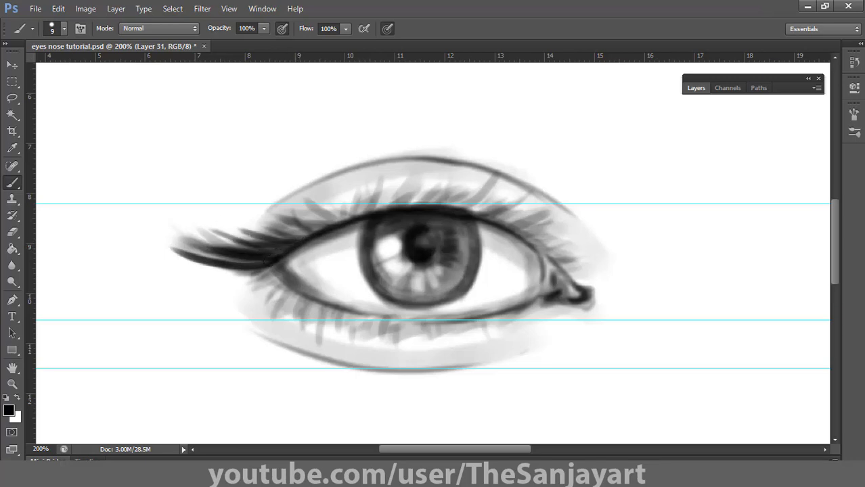
- Paint crisp dark lash strokes across the front-view upper eyelid, from the outer corner to the inner corner
{"action": "left_click_drag", "start_coordinate": [288, 234], "coordinate": [237, 219]}
{"action": "mouse_move", "coordinate": [306, 231]}
{"action": "left_mouse_down"}
{"action": "mouse_move", "coordinate": [261, 219]}
{"action": "mouse_move", "coordinate": [295, 217]}
{"action": "left_mouse_up"}
{"action": "mouse_move", "coordinate": [346, 213]}
{"action": "left_mouse_down"}
{"action": "mouse_move", "coordinate": [335, 195]}
{"action": "mouse_move", "coordinate": [369, 177]}
{"action": "left_mouse_up"}
{"action": "left_click", "coordinate": [396, 220], "text": "ctrl"}
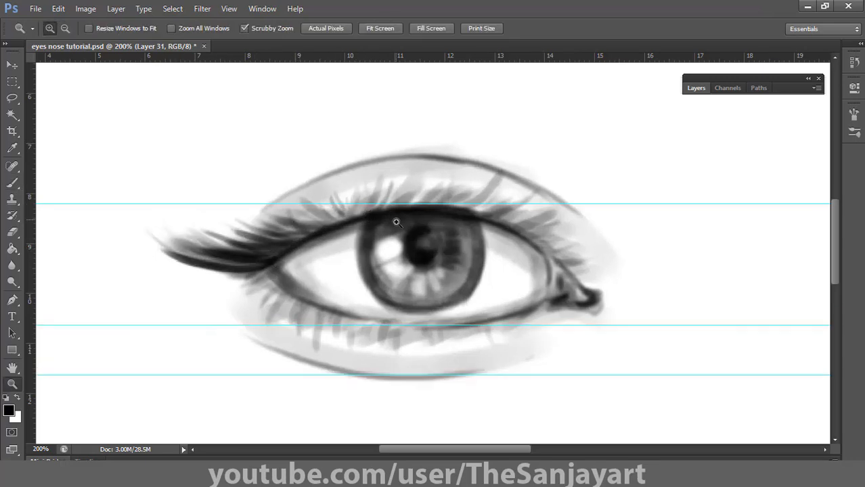
{"action": "mouse_move", "coordinate": [396, 220]}
{"action": "left_mouse_down"}
{"action": "mouse_move", "coordinate": [346, 271]}
{"action": "mouse_move", "coordinate": [363, 199]}
{"action": "left_mouse_up"}
{"action": "mouse_move", "coordinate": [343, 250]}
{"action": "left_mouse_down"}
{"action": "mouse_move", "coordinate": [371, 225]}
{"action": "mouse_move", "coordinate": [404, 226]}
{"action": "left_mouse_up"}
{"action": "mouse_move", "coordinate": [452, 253]}
{"action": "left_mouse_down"}
{"action": "mouse_move", "coordinate": [462, 205]}
{"action": "mouse_move", "coordinate": [472, 238]}
{"action": "left_mouse_up"}
{"action": "key", "text": "ctrl+z"}
{"action": "left_click_drag", "start_coordinate": [473, 256], "coordinate": [506, 226]}
{"action": "left_click_drag", "start_coordinate": [488, 266], "coordinate": [515, 252]}
{"action": "left_click_drag", "start_coordinate": [530, 281], "coordinate": [554, 268]}
{"action": "left_click_drag", "start_coordinate": [552, 300], "coordinate": [590, 289]}
- Add thin dark lashes along the front-view lower eyelid with a 6 px brush, fanning them towards the inner corner
{"action": "left_click_drag", "start_coordinate": [465, 295], "coordinate": [504, 166]}
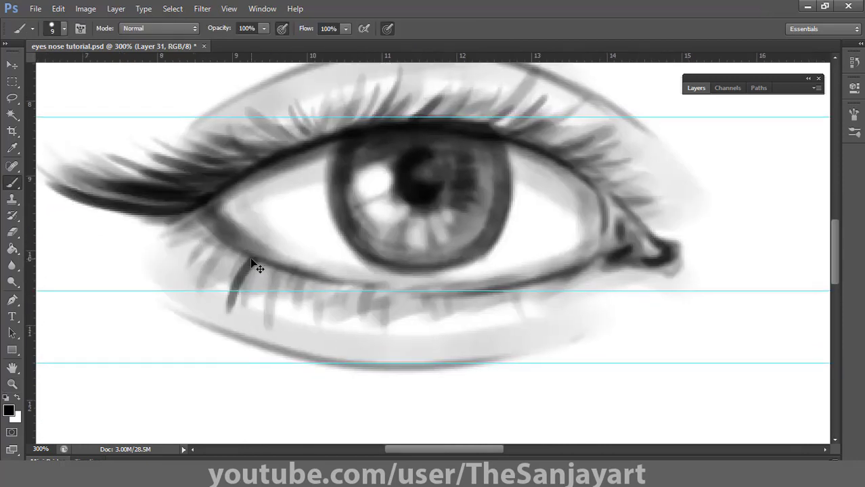
{"action": "left_click_drag", "start_coordinate": [232, 248], "coordinate": [221, 265]}
{"action": "left_click_drag", "start_coordinate": [218, 240], "coordinate": [196, 267]}
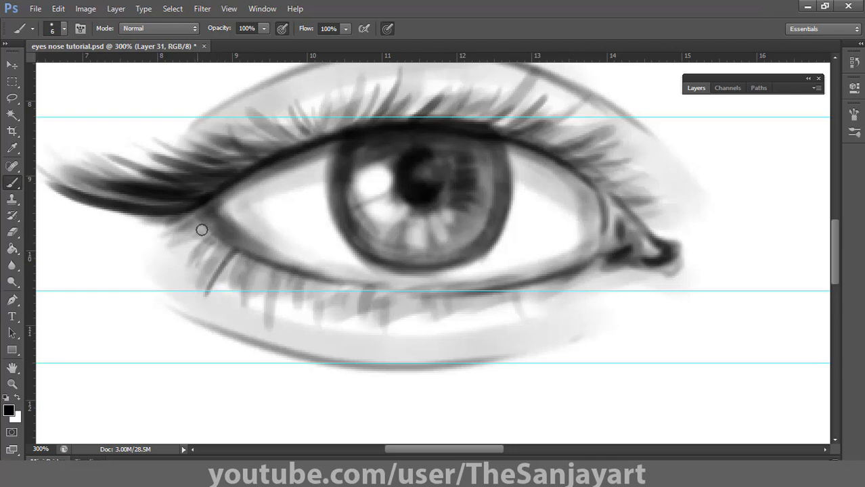
{"action": "left_click_drag", "start_coordinate": [201, 228], "coordinate": [165, 247]}
{"action": "left_click_drag", "start_coordinate": [274, 272], "coordinate": [272, 302]}
{"action": "left_click_drag", "start_coordinate": [252, 255], "coordinate": [248, 275]}
{"action": "left_click_drag", "start_coordinate": [308, 276], "coordinate": [305, 325]}
{"action": "left_click_drag", "start_coordinate": [328, 281], "coordinate": [331, 297]}
{"action": "left_click_drag", "start_coordinate": [337, 281], "coordinate": [339, 301]}
{"action": "left_click_drag", "start_coordinate": [409, 287], "coordinate": [416, 317]}
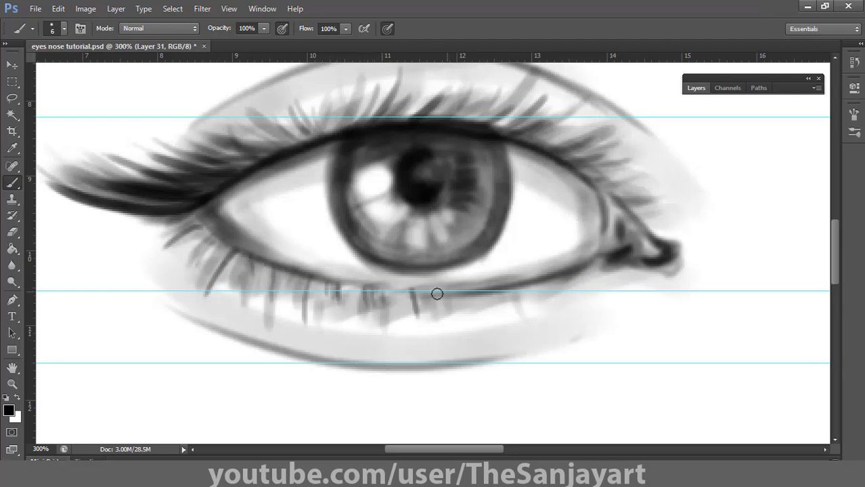
{"action": "left_click_drag", "start_coordinate": [474, 282], "coordinate": [504, 311]}
{"action": "left_click_drag", "start_coordinate": [514, 274], "coordinate": [562, 305]}
{"action": "left_click_drag", "start_coordinate": [561, 267], "coordinate": [606, 281]}
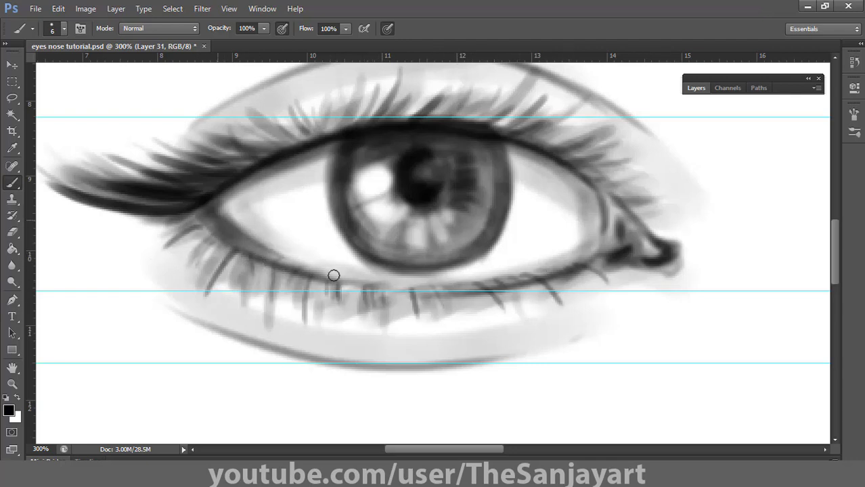
- Add fine curved lashes extending outward beneath the upper lashes at the front-view outer corner
{"action": "left_click_drag", "start_coordinate": [191, 215], "coordinate": [75, 219]}
{"action": "mouse_move", "coordinate": [167, 223]}
{"action": "left_mouse_down"}
{"action": "mouse_move", "coordinate": [46, 194]}
{"action": "mouse_move", "coordinate": [88, 234]}
{"action": "left_mouse_up"}
{"action": "left_click_drag", "start_coordinate": [191, 219], "coordinate": [92, 239]}
- Examine the front-view and side-view eyes together and compare their lashes
{"action": "double_click", "coordinate": [15, 369]}
{"action": "left_click", "coordinate": [12, 384]}
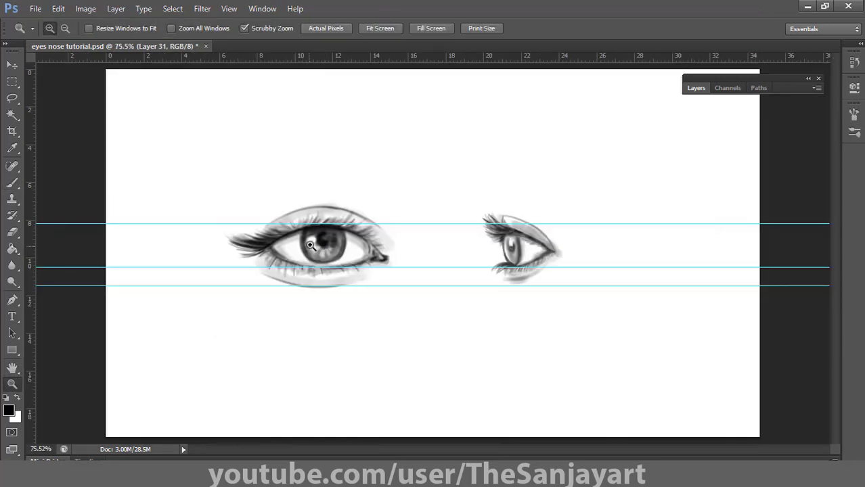
{"action": "left_click", "coordinate": [314, 251]}
{"action": "left_click", "coordinate": [315, 252]}
{"action": "left_click_drag", "start_coordinate": [452, 272], "coordinate": [422, 262]}
{"action": "mouse_move", "coordinate": [571, 313]}
{"action": "left_mouse_down"}
{"action": "mouse_move", "coordinate": [459, 322]}
{"action": "mouse_move", "coordinate": [573, 326]}
{"action": "left_mouse_up"}
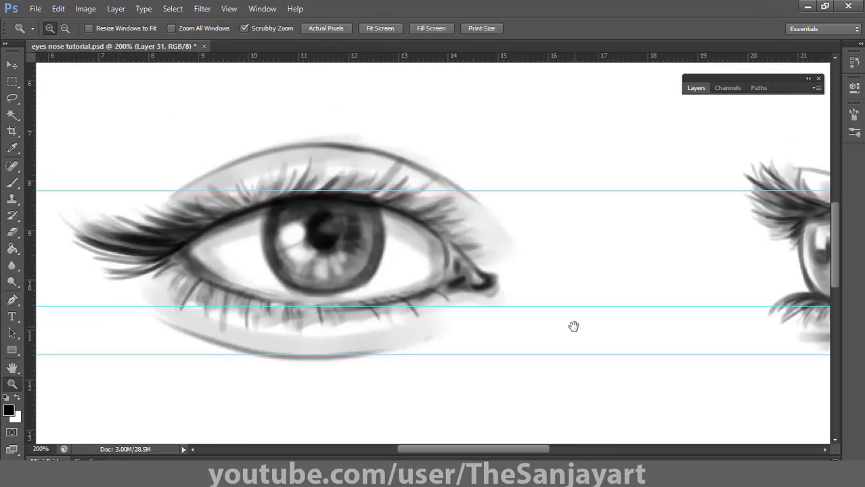
{"action": "left_click_drag", "start_coordinate": [660, 275], "coordinate": [293, 285]}
{"action": "left_click_drag", "start_coordinate": [220, 262], "coordinate": [349, 274]}
{"action": "left_click_drag", "start_coordinate": [586, 168], "coordinate": [571, 229]}
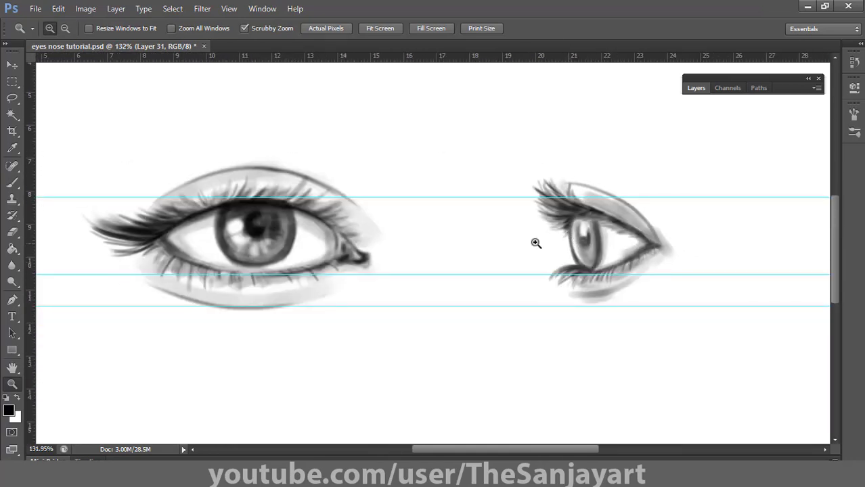
{"action": "left_click", "coordinate": [154, 231]}
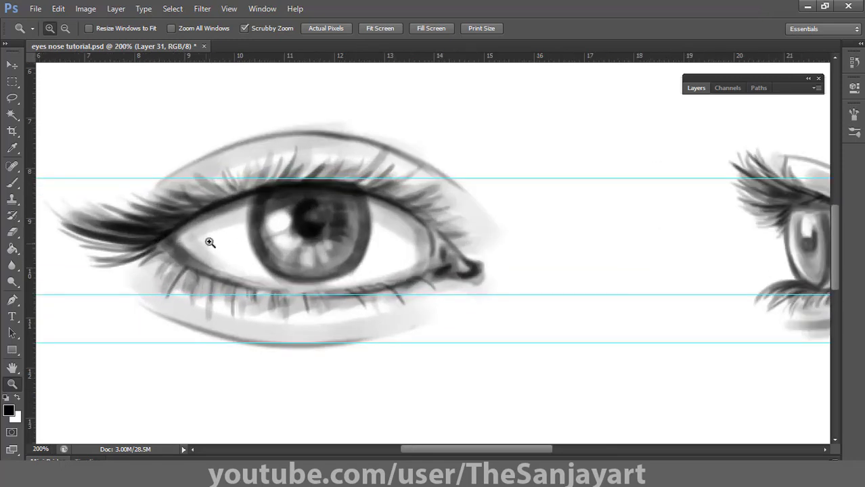
- Shorten and thin the front-view outer-corner lashes with an 8 px eraser at 61% opacity
{"action": "key", "text": "e"}
{"action": "left_click_drag", "start_coordinate": [280, 201], "coordinate": [396, 230]}
{"action": "key", "text": "bracketleft"}
{"action": "key", "text": "bracketleft"}
{"action": "key", "text": "bracketleft"}
{"action": "mouse_move", "coordinate": [162, 223]}
{"action": "left_mouse_down"}
{"action": "mouse_move", "coordinate": [255, 253]}
{"action": "mouse_move", "coordinate": [187, 239]}
{"action": "mouse_move", "coordinate": [249, 244]}
{"action": "mouse_move", "coordinate": [160, 240]}
{"action": "mouse_move", "coordinate": [213, 273]}
{"action": "mouse_move", "coordinate": [171, 280]}
{"action": "mouse_move", "coordinate": [234, 306]}
{"action": "mouse_move", "coordinate": [226, 238]}
{"action": "mouse_move", "coordinate": [254, 250]}
{"action": "mouse_move", "coordinate": [226, 254]}
{"action": "left_mouse_up"}
{"action": "key", "text": "ctrl+z"}
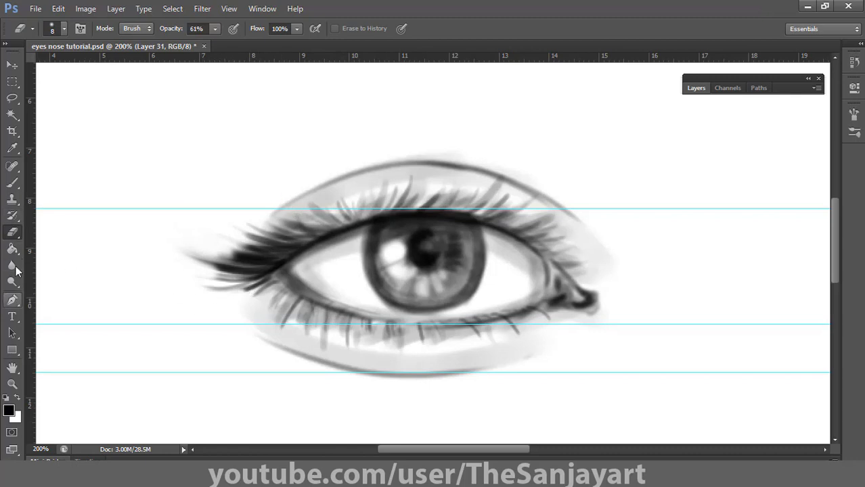
- Smudge the front-view outer lashes outward into soft tips with a 13 px brush at 50% strength
{"action": "right_click", "coordinate": [12, 265]}
{"action": "left_click", "coordinate": [51, 291]}
{"action": "left_click_drag", "start_coordinate": [267, 250], "coordinate": [168, 235]}
{"action": "left_click_drag", "start_coordinate": [236, 249], "coordinate": [206, 241]}
{"action": "left_click_drag", "start_coordinate": [248, 249], "coordinate": [212, 225]}
{"action": "left_click_drag", "start_coordinate": [262, 242], "coordinate": [180, 226]}
{"action": "left_click_drag", "start_coordinate": [220, 261], "coordinate": [201, 255]}
{"action": "left_click_drag", "start_coordinate": [298, 231], "coordinate": [273, 216]}
{"action": "left_click_drag", "start_coordinate": [272, 273], "coordinate": [180, 295]}
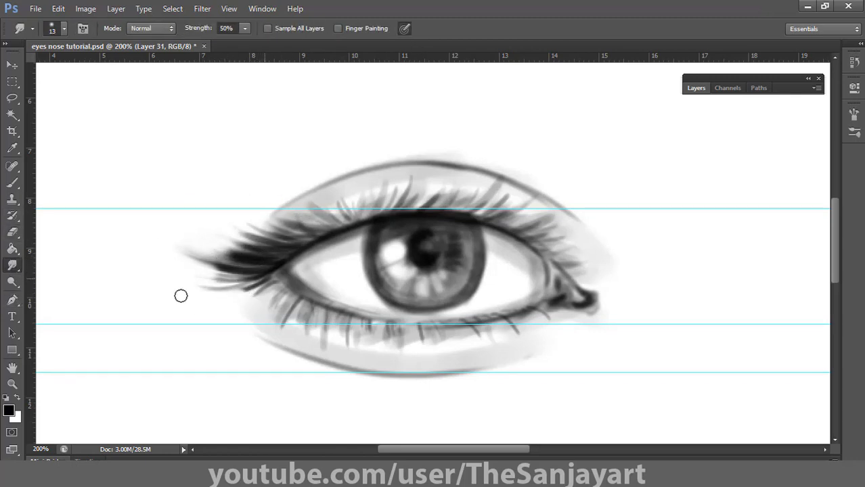
{"action": "left_click_drag", "start_coordinate": [252, 288], "coordinate": [208, 295]}
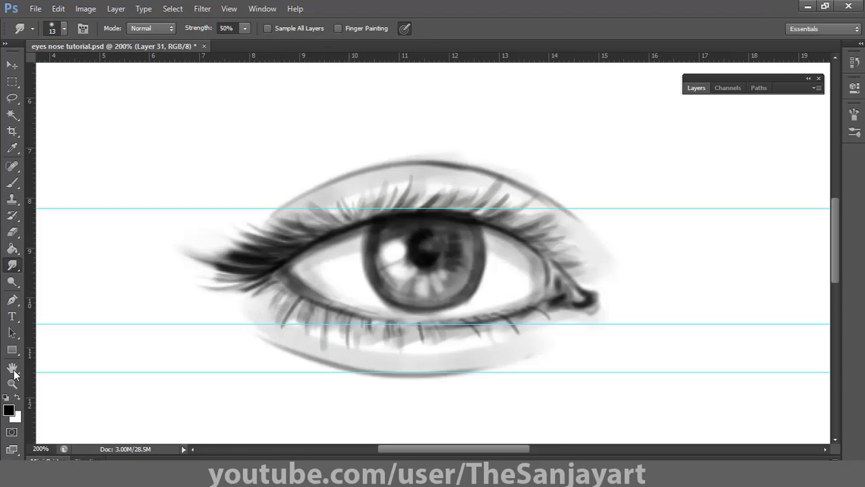
{"action": "double_click", "coordinate": [12, 369]}
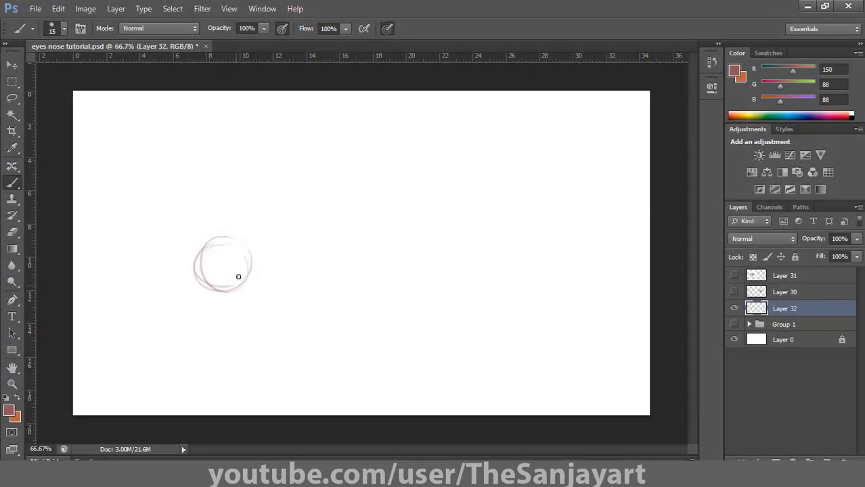
- Sketch three overlapping circles in reddish brown on Layer 32 for the front-view nose tip and nostril wings
{"action": "mouse_move", "coordinate": [238, 277]}
{"action": "left_mouse_down"}
{"action": "mouse_move", "coordinate": [257, 259]}
{"action": "mouse_move", "coordinate": [214, 246]}
{"action": "mouse_move", "coordinate": [200, 259]}
{"action": "mouse_move", "coordinate": [236, 239]}
{"action": "mouse_move", "coordinate": [241, 289]}
{"action": "left_mouse_up"}
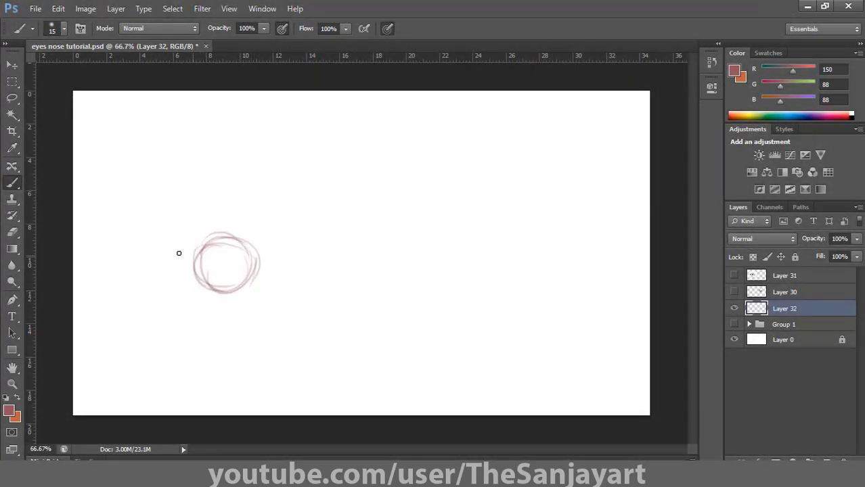
{"action": "mouse_move", "coordinate": [178, 253]}
{"action": "left_mouse_down"}
{"action": "mouse_move", "coordinate": [160, 271]}
{"action": "mouse_move", "coordinate": [194, 256]}
{"action": "mouse_move", "coordinate": [255, 263]}
{"action": "mouse_move", "coordinate": [195, 250]}
{"action": "mouse_move", "coordinate": [230, 251]}
{"action": "mouse_move", "coordinate": [256, 256]}
{"action": "mouse_move", "coordinate": [250, 269]}
{"action": "mouse_move", "coordinate": [289, 281]}
{"action": "mouse_move", "coordinate": [245, 260]}
{"action": "left_mouse_up"}
{"action": "left_click_drag", "start_coordinate": [243, 270], "coordinate": [272, 250]}
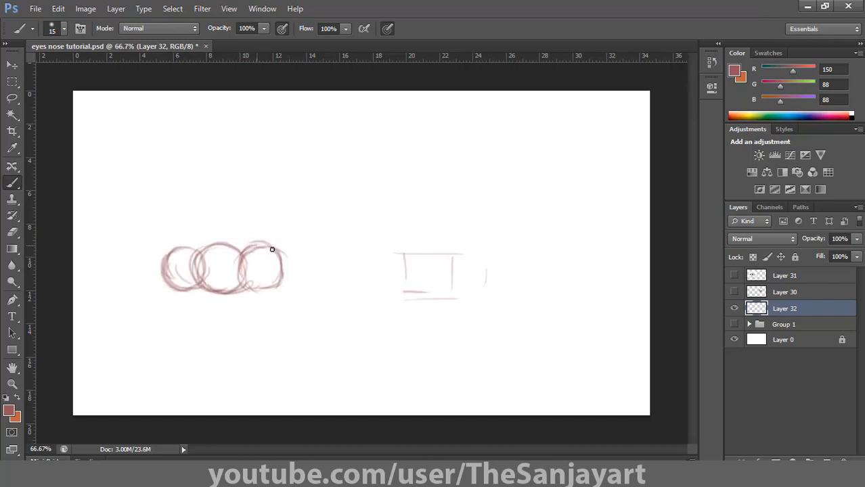
{"action": "mouse_move", "coordinate": [259, 291]}
{"action": "left_mouse_down"}
{"action": "mouse_move", "coordinate": [247, 272]}
{"action": "mouse_move", "coordinate": [266, 286]}
{"action": "mouse_move", "coordinate": [242, 260]}
{"action": "mouse_move", "coordinate": [286, 252]}
{"action": "mouse_move", "coordinate": [199, 283]}
{"action": "left_mouse_up"}
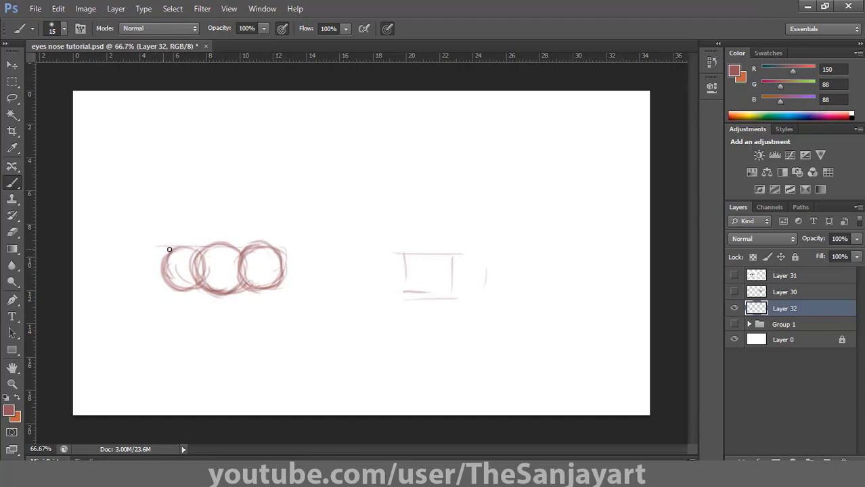
- Extend two horizontal construction lines to the side view and sketch a large and a small overlapping circle there
{"action": "left_click_drag", "start_coordinate": [169, 249], "coordinate": [536, 247]}
{"action": "left_click_drag", "start_coordinate": [180, 299], "coordinate": [519, 300]}
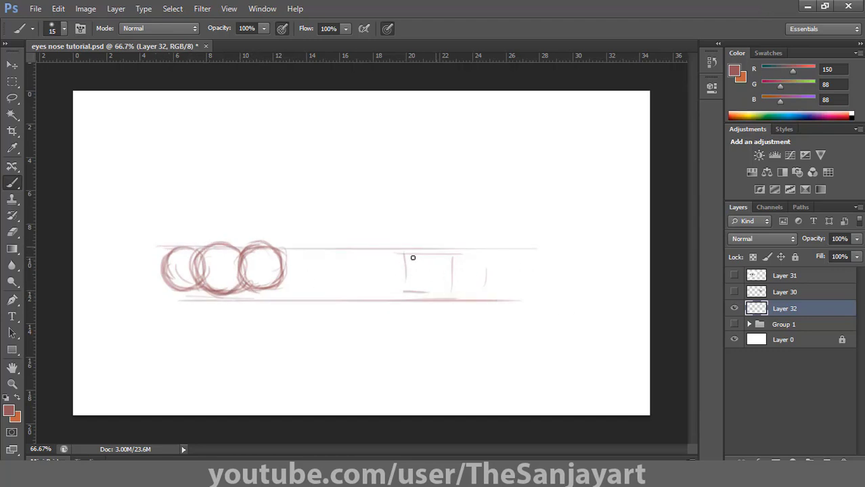
{"action": "mouse_move", "coordinate": [413, 257]}
{"action": "left_mouse_down"}
{"action": "mouse_move", "coordinate": [444, 295]}
{"action": "mouse_move", "coordinate": [454, 276]}
{"action": "mouse_move", "coordinate": [448, 288]}
{"action": "mouse_move", "coordinate": [431, 248]}
{"action": "mouse_move", "coordinate": [406, 253]}
{"action": "mouse_move", "coordinate": [401, 267]}
{"action": "mouse_move", "coordinate": [449, 279]}
{"action": "mouse_move", "coordinate": [441, 275]}
{"action": "mouse_move", "coordinate": [432, 287]}
{"action": "mouse_move", "coordinate": [480, 300]}
{"action": "mouse_move", "coordinate": [473, 268]}
{"action": "mouse_move", "coordinate": [469, 276]}
{"action": "mouse_move", "coordinate": [448, 266]}
{"action": "left_mouse_up"}
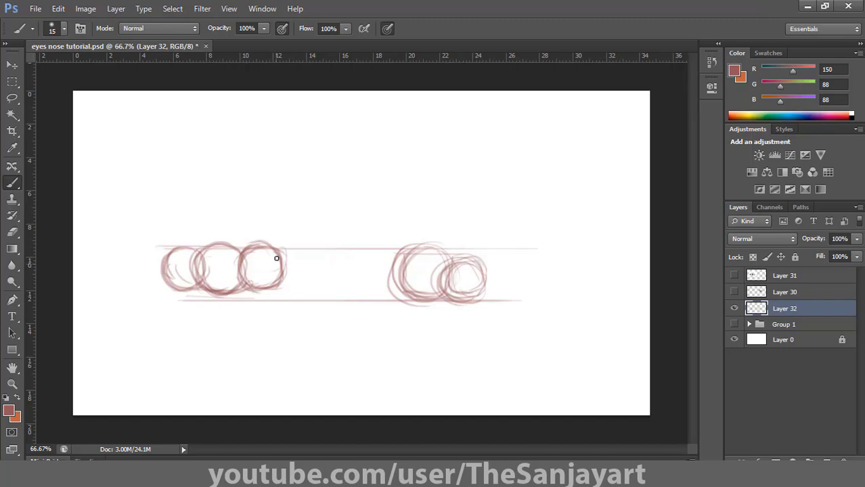
- Darken the underside of the nose and the nostril curls over the circles in both views
{"action": "left_click", "coordinate": [735, 325]}
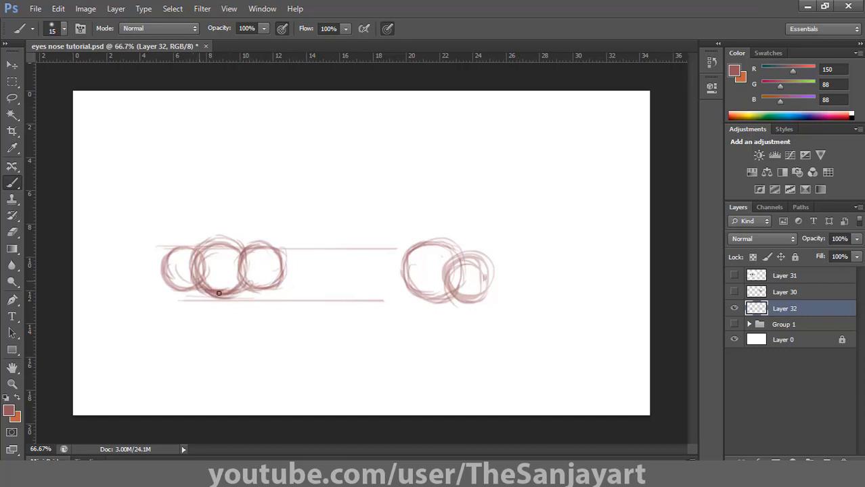
{"action": "left_click_drag", "start_coordinate": [486, 293], "coordinate": [433, 291]}
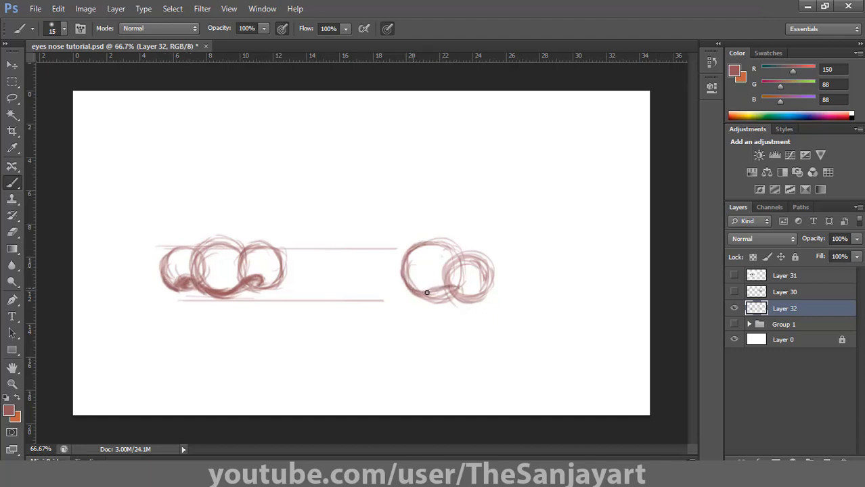
{"action": "left_click_drag", "start_coordinate": [471, 287], "coordinate": [461, 285]}
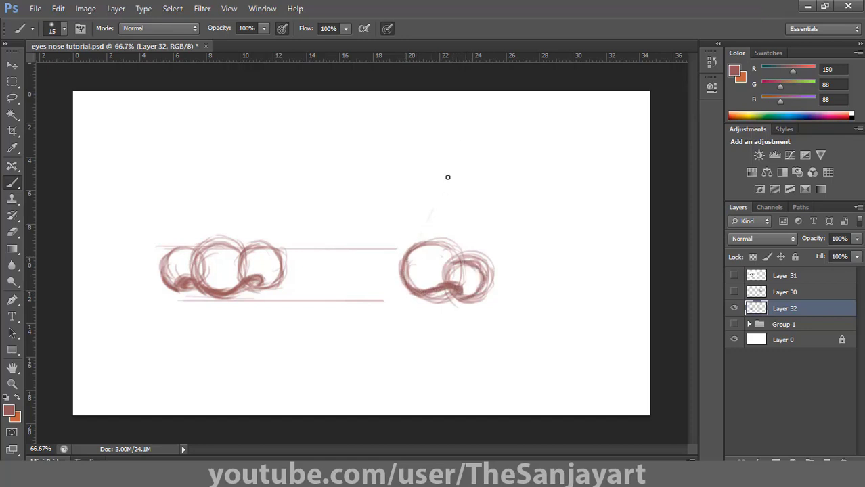
- Sketch the slanted side-view nose bridge and the two near-vertical bridge lines of the front view
{"action": "left_click_drag", "start_coordinate": [458, 154], "coordinate": [412, 245]}
{"action": "left_click_drag", "start_coordinate": [459, 161], "coordinate": [412, 246]}
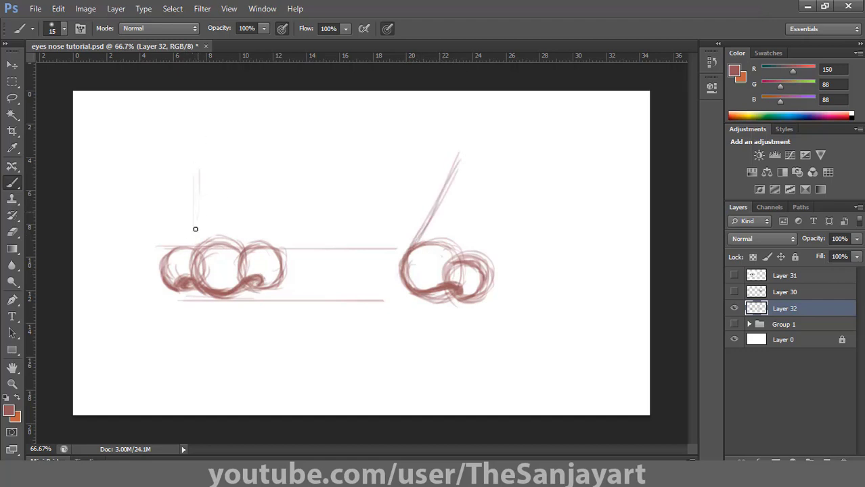
{"action": "mouse_move", "coordinate": [195, 229]}
{"action": "left_mouse_down"}
{"action": "mouse_move", "coordinate": [200, 156]}
{"action": "mouse_move", "coordinate": [196, 252]}
{"action": "left_mouse_up"}
{"action": "left_click_drag", "start_coordinate": [237, 158], "coordinate": [242, 243]}
{"action": "left_click_drag", "start_coordinate": [200, 158], "coordinate": [191, 228]}
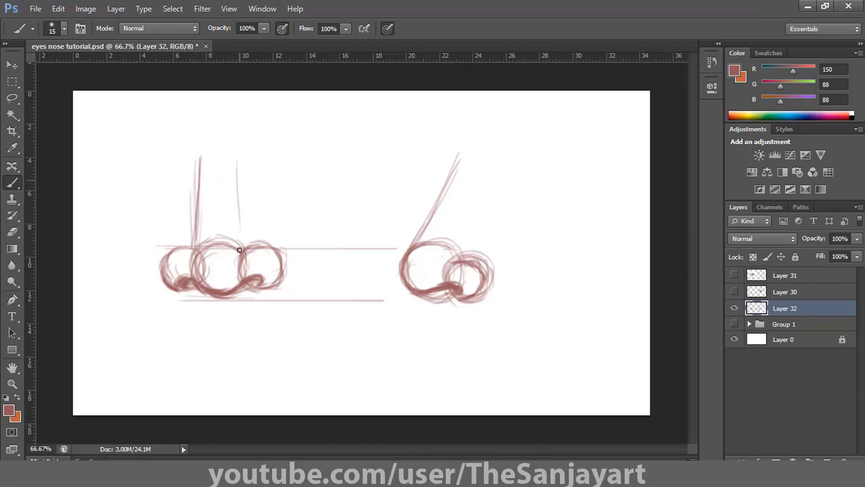
{"action": "left_click_drag", "start_coordinate": [237, 181], "coordinate": [242, 251]}
{"action": "left_click_drag", "start_coordinate": [241, 208], "coordinate": [244, 248]}
{"action": "mouse_move", "coordinate": [201, 200]}
{"action": "left_mouse_down"}
{"action": "mouse_move", "coordinate": [195, 252]}
{"action": "mouse_move", "coordinate": [241, 235]}
{"action": "left_mouse_up"}
- Sketch slanted cheek crease lines beside the nostrils in both views and reinforce the front-view bridge line
{"action": "mouse_move", "coordinate": [201, 242]}
{"action": "left_mouse_down"}
{"action": "mouse_move", "coordinate": [251, 244]}
{"action": "mouse_move", "coordinate": [305, 330]}
{"action": "left_mouse_up"}
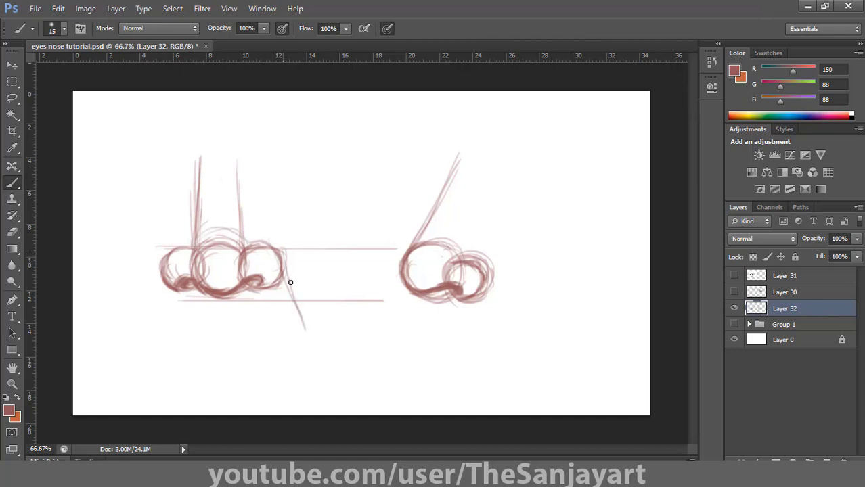
{"action": "left_click_drag", "start_coordinate": [283, 252], "coordinate": [291, 323]}
{"action": "left_click_drag", "start_coordinate": [161, 264], "coordinate": [142, 311]}
{"action": "left_click_drag", "start_coordinate": [476, 238], "coordinate": [502, 313]}
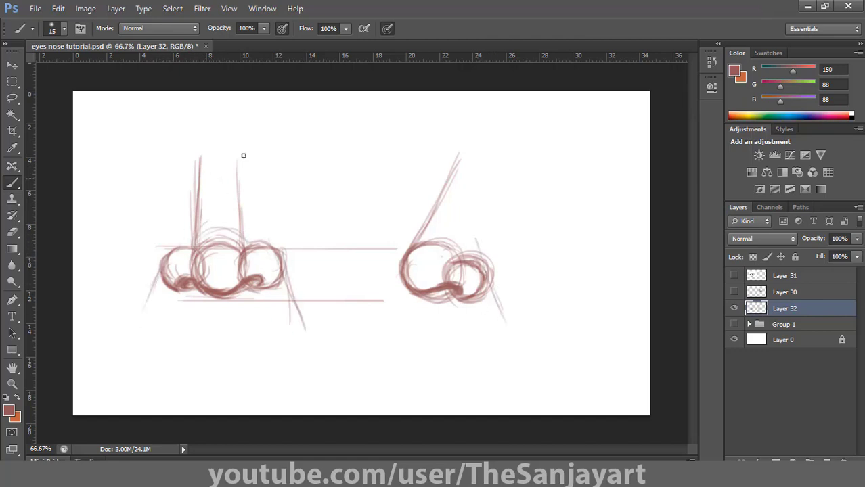
{"action": "left_click_drag", "start_coordinate": [244, 155], "coordinate": [238, 255]}
- Sketch the philtrum below the nose in both the front and side views
{"action": "left_click_drag", "start_coordinate": [419, 291], "coordinate": [407, 315]}
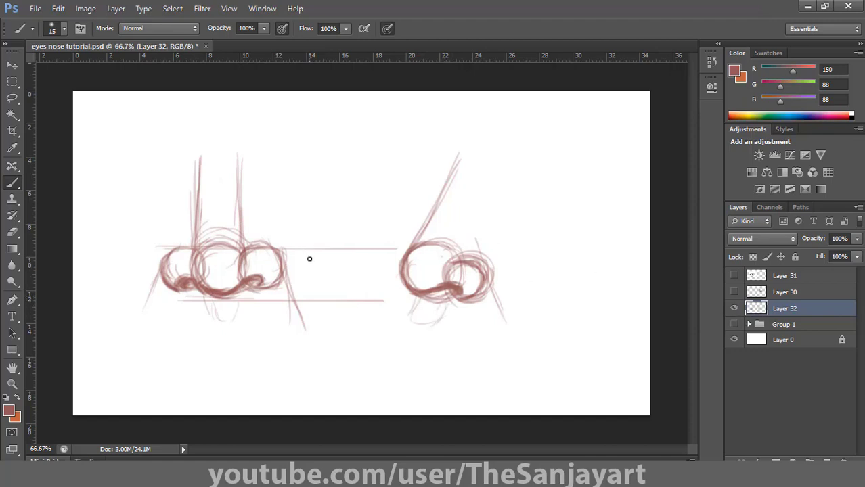
{"action": "left_click_drag", "start_coordinate": [204, 298], "coordinate": [205, 320]}
{"action": "left_click_drag", "start_coordinate": [234, 321], "coordinate": [239, 291]}
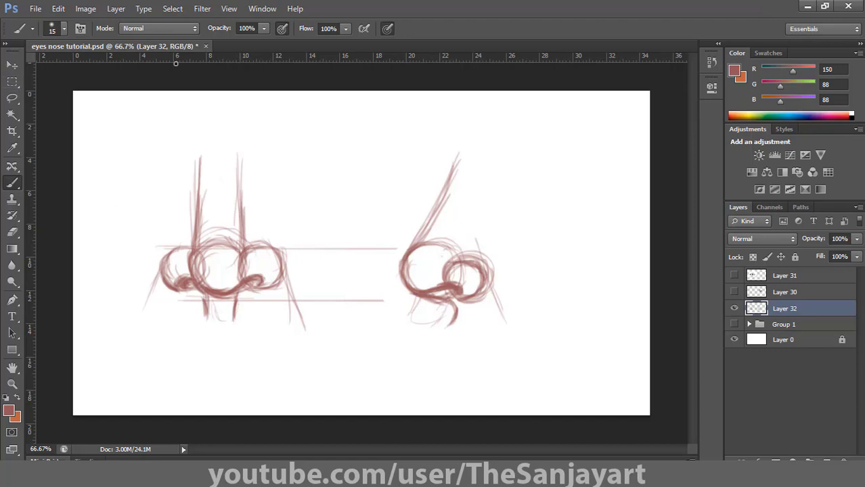
- Align the side-view nose on its own layer to a new horizontal guide at the nose base, and merge it into Layer 32
{"action": "mouse_move", "coordinate": [176, 63]}
{"action": "left_mouse_down"}
{"action": "mouse_move", "coordinate": [178, 304]}
{"action": "mouse_move", "coordinate": [179, 295]}
{"action": "left_mouse_up"}
{"action": "key", "text": "v"}
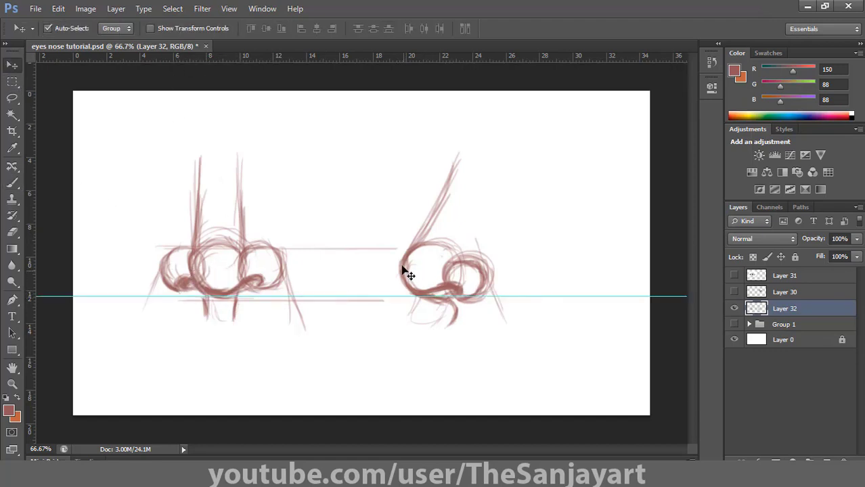
{"action": "key", "text": "m"}
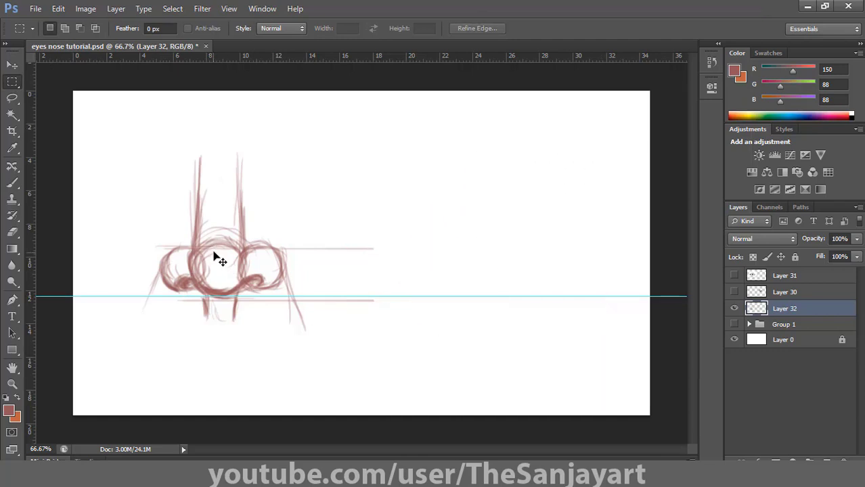
{"action": "key", "text": "ctrl+shift+alt+n"}
{"action": "key", "text": "v"}
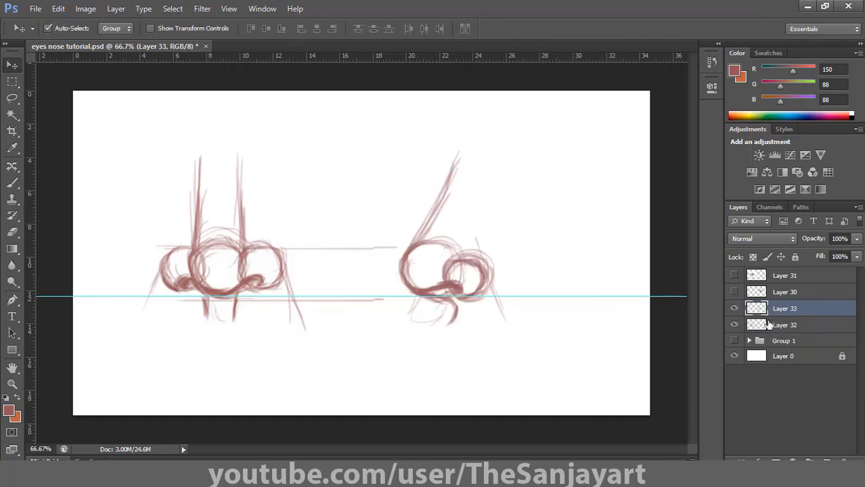
{"action": "key", "text": "ctrl+e"}
- Select Layer 32 together with Group 1, shift them about 60 px to the right, and deselect them
{"action": "left_click", "coordinate": [779, 326], "text": "ctrl"}
{"action": "key", "text": "shift+Right"}
{"action": "key", "text": "shift+Right"}
{"action": "key", "text": "shift+Right"}
{"action": "key", "text": "shift+Right"}
{"action": "key", "text": "shift+Right"}
{"action": "key", "text": "shift+Right"}
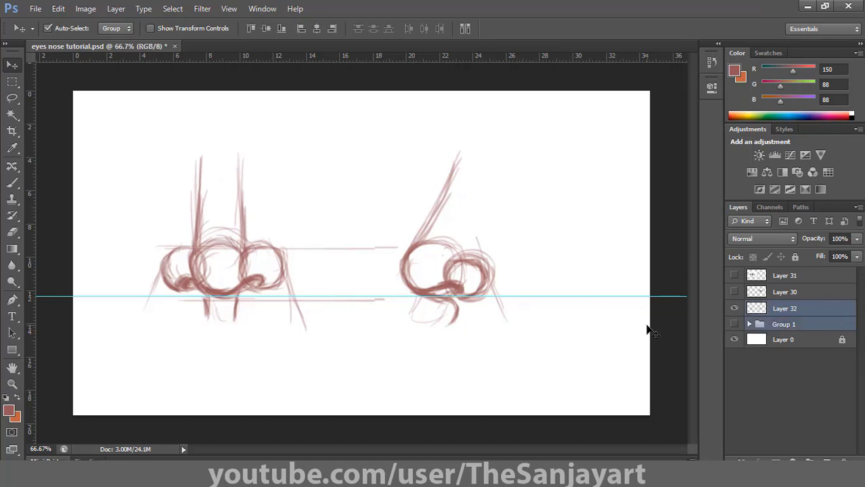
{"action": "left_click", "coordinate": [149, 193]}
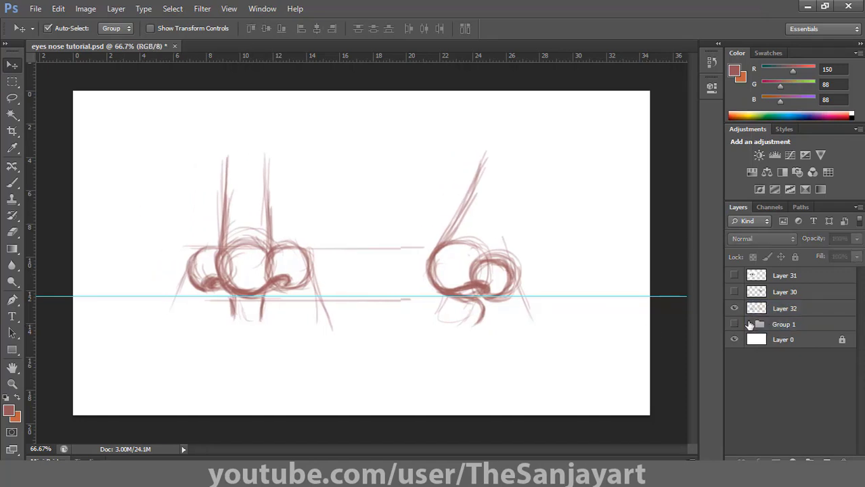
- Toggle the visibility of Layer 32 to check the sketch, and fade it to 58% fill
{"action": "left_click", "coordinate": [734, 308]}
{"action": "left_click", "coordinate": [734, 309]}
{"action": "left_click", "coordinate": [734, 308]}
{"action": "left_click", "coordinate": [734, 310]}
{"action": "left_click", "coordinate": [785, 308]}
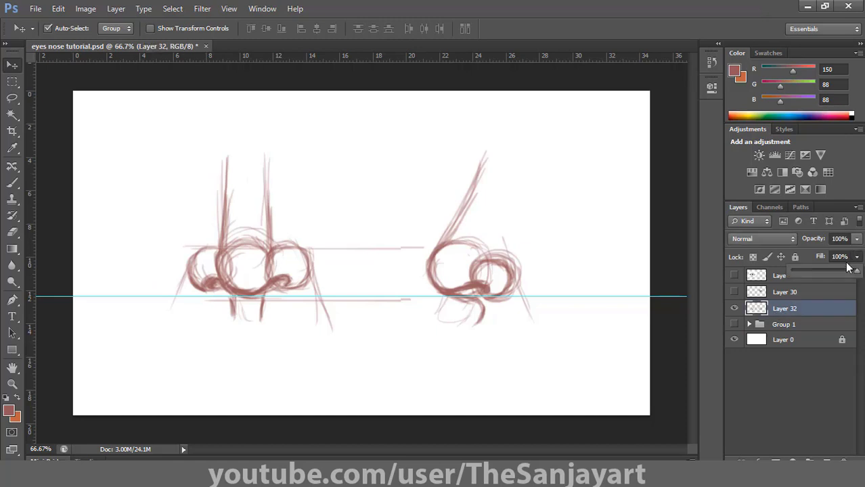
{"action": "left_click_drag", "start_coordinate": [856, 257], "coordinate": [826, 270]}
- On a new layer, ink the front-view nose base and curled nostrils with a 10 px black brush
{"action": "key", "text": "b"}
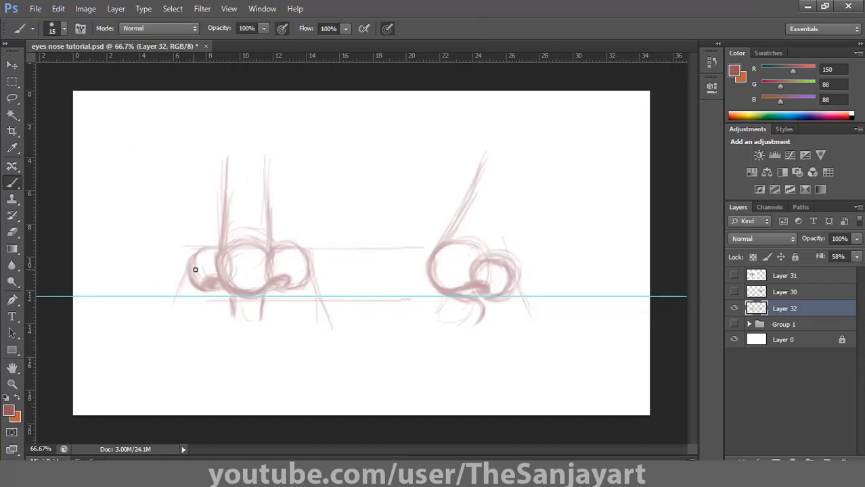
{"action": "left_click", "coordinate": [8, 415]}
{"action": "left_click_drag", "start_coordinate": [331, 210], "coordinate": [228, 291]}
{"action": "left_click", "coordinate": [564, 107]}
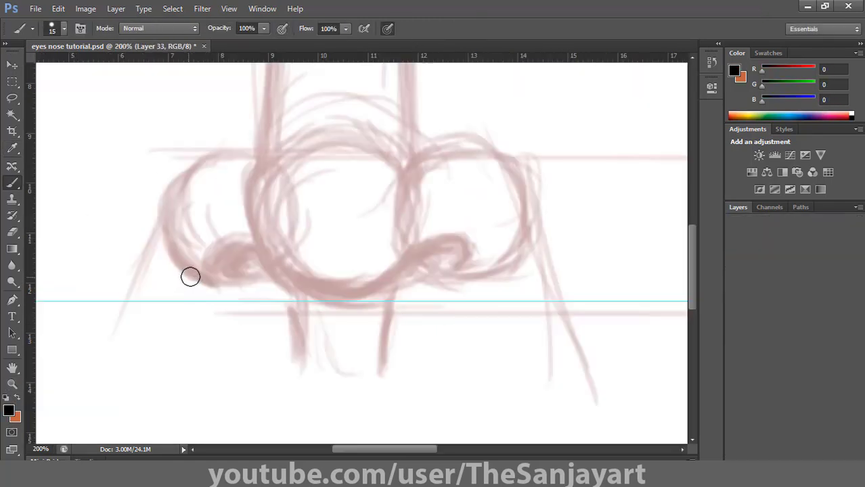
{"action": "key", "text": "bracketleft"}
{"action": "mouse_move", "coordinate": [214, 274]}
{"action": "left_mouse_down"}
{"action": "mouse_move", "coordinate": [228, 252]}
{"action": "mouse_move", "coordinate": [242, 249]}
{"action": "mouse_move", "coordinate": [387, 289]}
{"action": "mouse_move", "coordinate": [467, 252]}
{"action": "mouse_move", "coordinate": [451, 272]}
{"action": "left_mouse_up"}
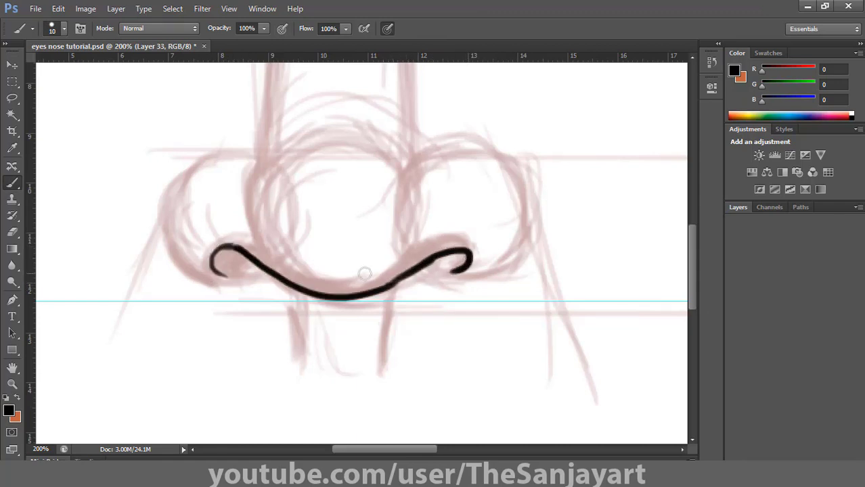
{"action": "left_click_drag", "start_coordinate": [223, 247], "coordinate": [233, 274]}
- Ink the outer curves of both nostril wings and the two sides of the front-view nose ball
{"action": "mouse_move", "coordinate": [211, 157]}
{"action": "left_mouse_down"}
{"action": "mouse_move", "coordinate": [160, 173]}
{"action": "mouse_move", "coordinate": [217, 286]}
{"action": "left_mouse_up"}
{"action": "mouse_move", "coordinate": [454, 149]}
{"action": "left_mouse_down"}
{"action": "mouse_move", "coordinate": [497, 152]}
{"action": "mouse_move", "coordinate": [472, 285]}
{"action": "left_mouse_up"}
{"action": "left_click_drag", "start_coordinate": [255, 165], "coordinate": [257, 249]}
{"action": "mouse_move", "coordinate": [407, 165]}
{"action": "left_mouse_down"}
{"action": "mouse_move", "coordinate": [415, 190]}
{"action": "mouse_move", "coordinate": [396, 253]}
{"action": "left_mouse_up"}
- Ink the two bridge lines rising above the front-view nose ball
{"action": "left_click_drag", "start_coordinate": [317, 215], "coordinate": [299, 395]}
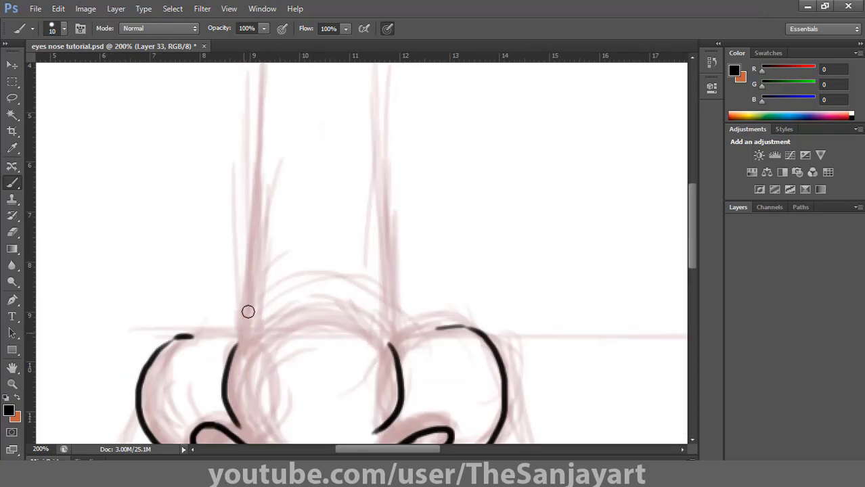
{"action": "left_click_drag", "start_coordinate": [244, 328], "coordinate": [269, 153]}
{"action": "key", "text": "ctrl+z"}
{"action": "left_click_drag", "start_coordinate": [246, 322], "coordinate": [262, 171]}
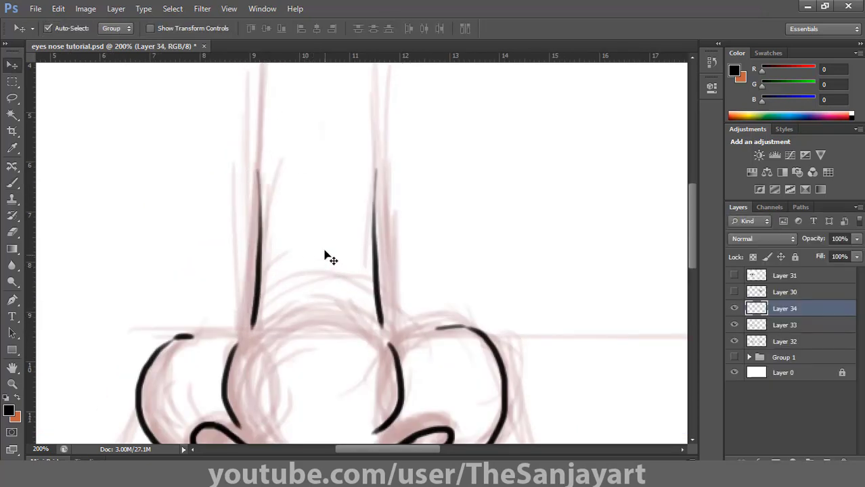
- On Layer 34, ink the side-view nose tip and continue the line along the underside into the curled nostril
{"action": "key", "text": "ctrl+0"}
{"action": "left_click", "coordinate": [480, 300]}
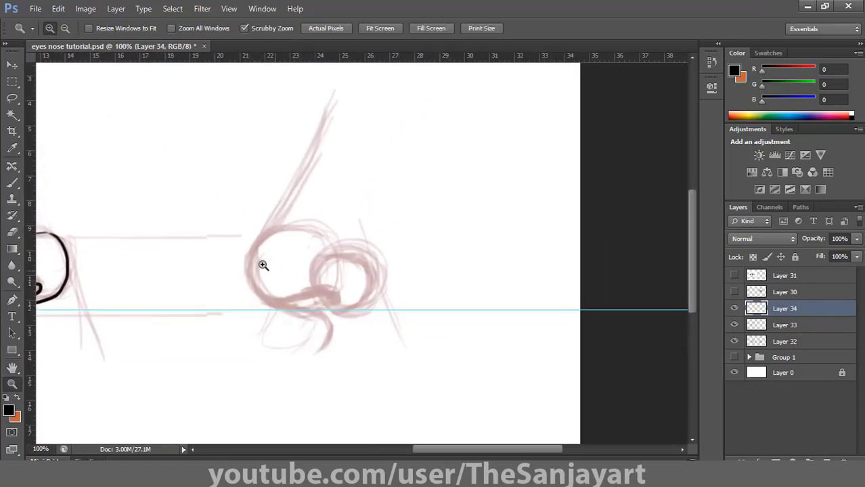
{"action": "mouse_move", "coordinate": [260, 265]}
{"action": "left_mouse_down"}
{"action": "mouse_move", "coordinate": [280, 268]}
{"action": "mouse_move", "coordinate": [243, 222]}
{"action": "left_mouse_up"}
{"action": "key", "text": "b"}
{"action": "mouse_move", "coordinate": [237, 109]}
{"action": "left_mouse_down"}
{"action": "mouse_move", "coordinate": [199, 131]}
{"action": "mouse_move", "coordinate": [240, 292]}
{"action": "mouse_move", "coordinate": [193, 164]}
{"action": "mouse_move", "coordinate": [279, 316]}
{"action": "mouse_move", "coordinate": [457, 297]}
{"action": "mouse_move", "coordinate": [420, 317]}
{"action": "left_mouse_up"}
{"action": "key", "text": "ctrl+z"}
{"action": "left_click_drag", "start_coordinate": [257, 313], "coordinate": [410, 278]}
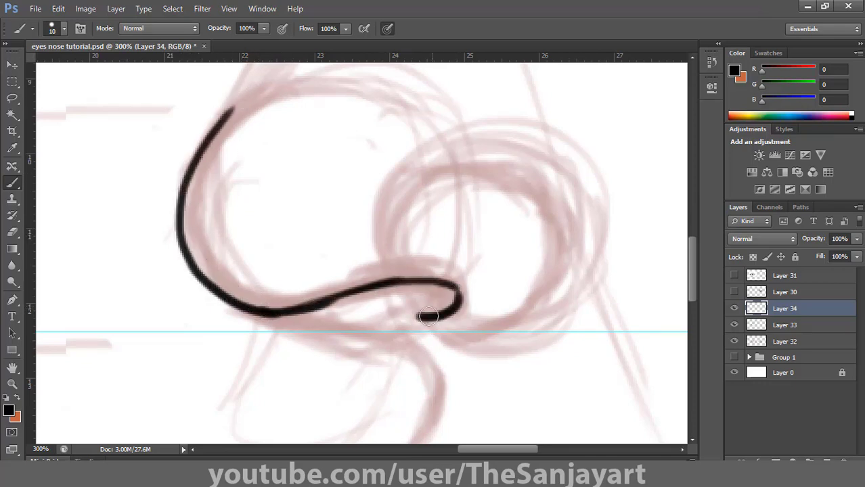
- Ink the side-view nostril wing and the slanted bridge line up from the nose tip
{"action": "left_click_drag", "start_coordinate": [440, 332], "coordinate": [532, 325]}
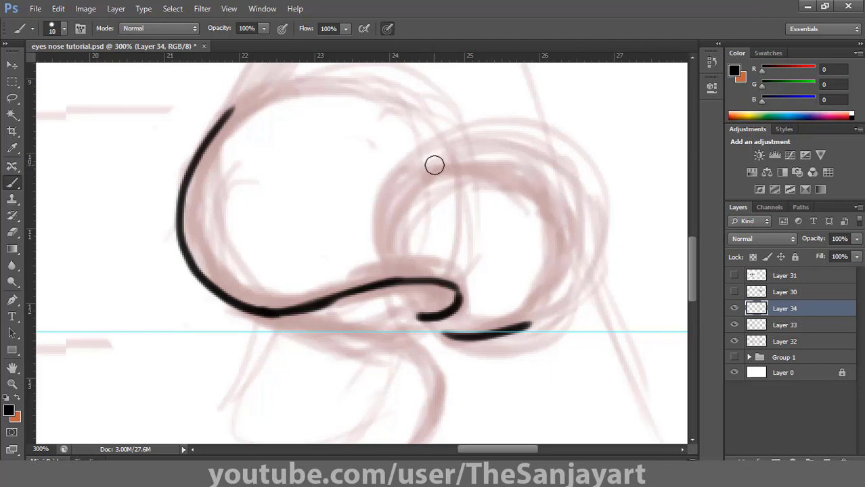
{"action": "mouse_move", "coordinate": [430, 168]}
{"action": "left_mouse_down"}
{"action": "mouse_move", "coordinate": [478, 158]}
{"action": "mouse_move", "coordinate": [463, 344]}
{"action": "left_mouse_up"}
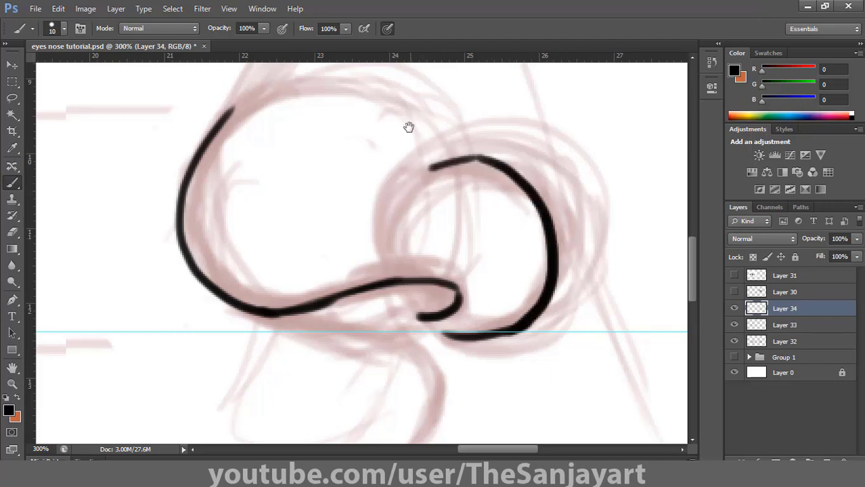
{"action": "scroll", "coordinate": [191, 360], "scroll_direction": "up", "scroll_amount": 5}
{"action": "left_click_drag", "start_coordinate": [191, 359], "coordinate": [327, 191]}
{"action": "key", "text": "h"}
{"action": "key", "text": "ctrl+0"}
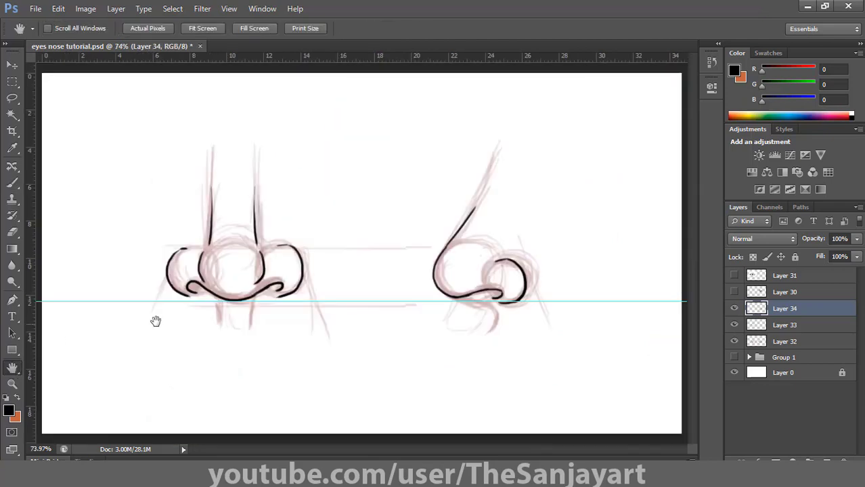
{"action": "key", "text": "b"}
{"action": "left_click_drag", "start_coordinate": [216, 298], "coordinate": [218, 322]}
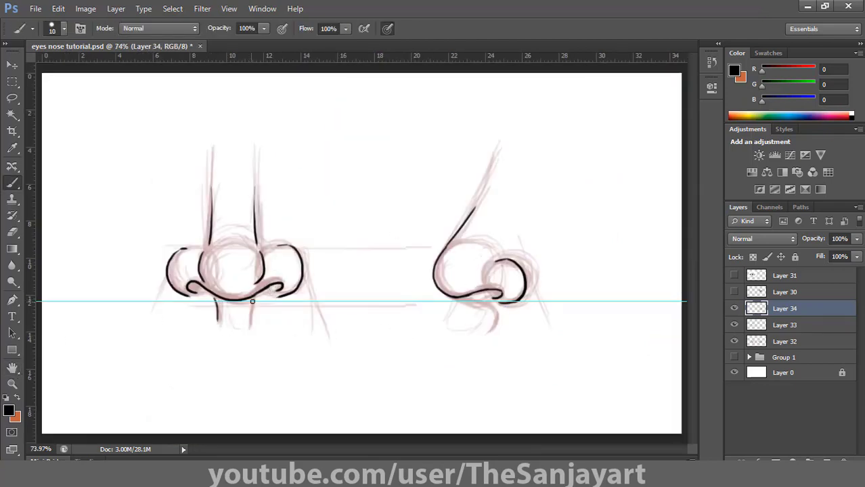
{"action": "key", "text": "ctrl+alt+z"}
{"action": "key", "text": "ctrl+alt+z"}
- Ink a short line under the side-view nose tip and extend the ends of the nostril and wing curves
{"action": "left_click_drag", "start_coordinate": [456, 298], "coordinate": [481, 321]}
{"action": "key", "text": "ctrl+z"}
{"action": "key", "text": "z"}
{"action": "double_click", "coordinate": [521, 277]}
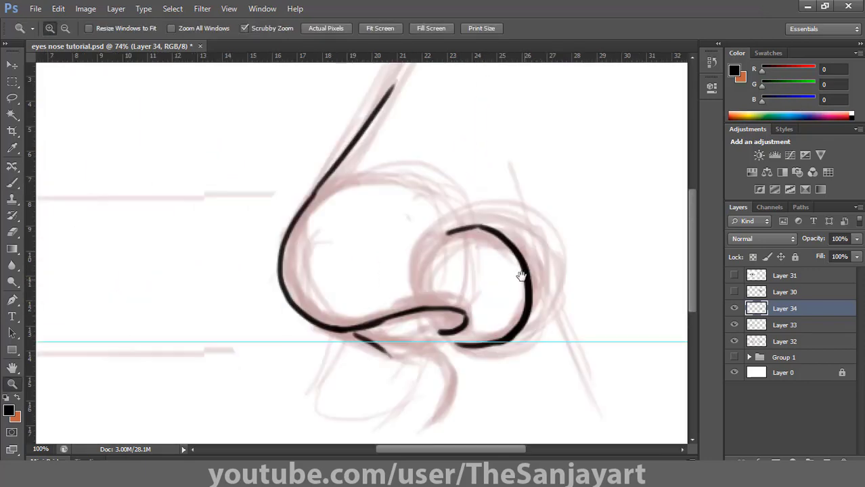
{"action": "mouse_move", "coordinate": [272, 249]}
{"action": "left_mouse_down"}
{"action": "mouse_move", "coordinate": [613, 266]}
{"action": "mouse_move", "coordinate": [241, 177]}
{"action": "mouse_move", "coordinate": [100, 105]}
{"action": "left_mouse_up"}
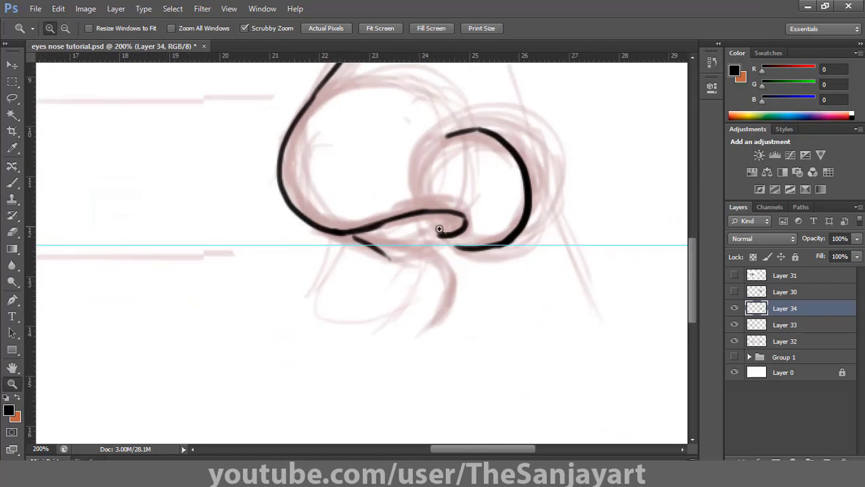
{"action": "key", "text": "b"}
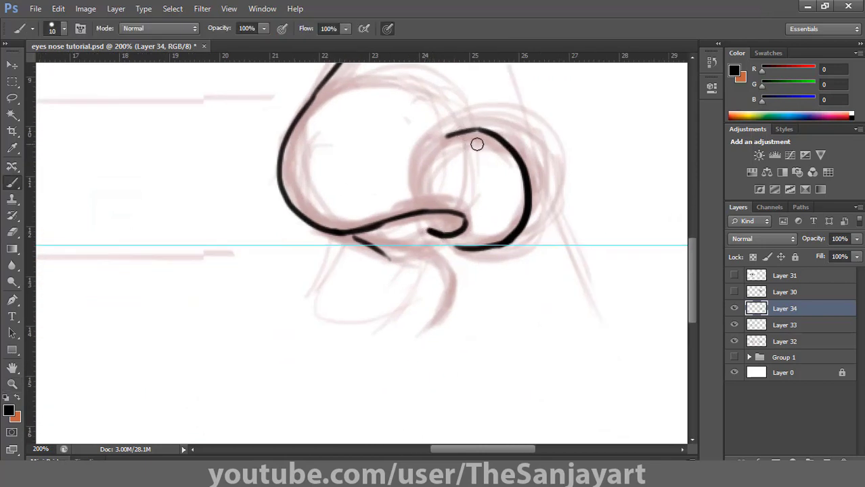
{"action": "double_click", "coordinate": [12, 368]}
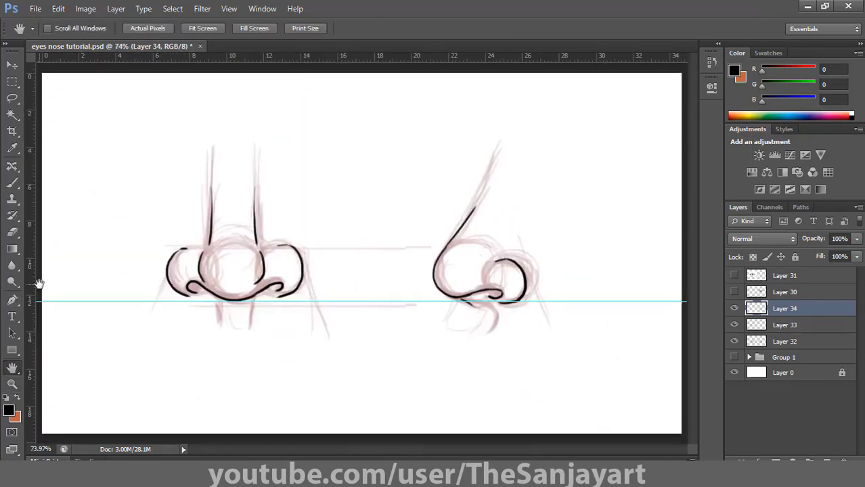
{"action": "key", "text": "b"}
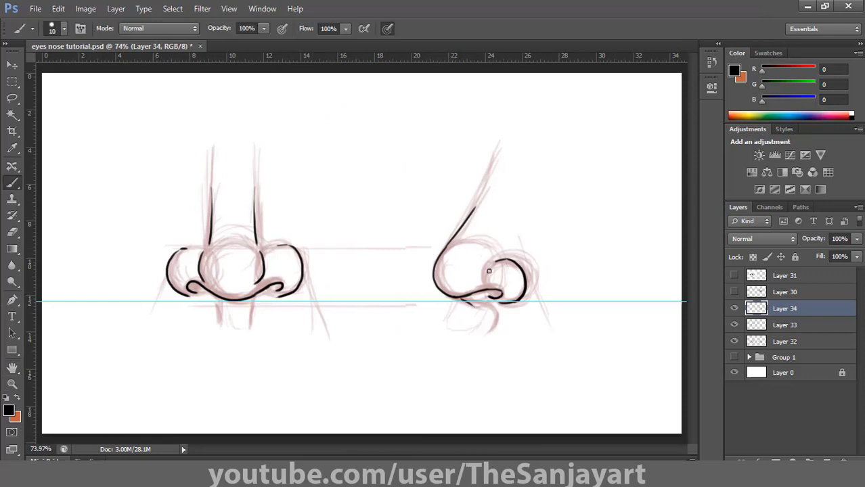
- Erase the side curves of the front-view nose ball on Layer 33 with a 20 px eraser, and save the document
{"action": "key", "text": "e"}
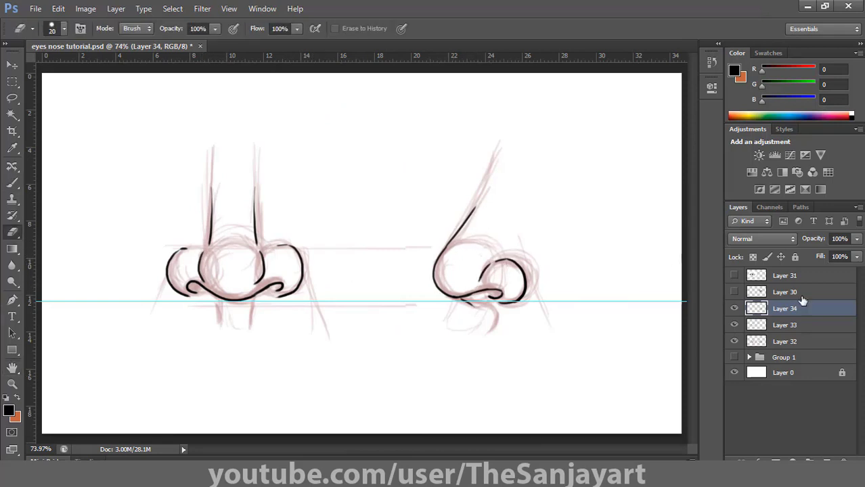
{"action": "left_click", "coordinate": [823, 342]}
{"action": "left_click", "coordinate": [769, 326]}
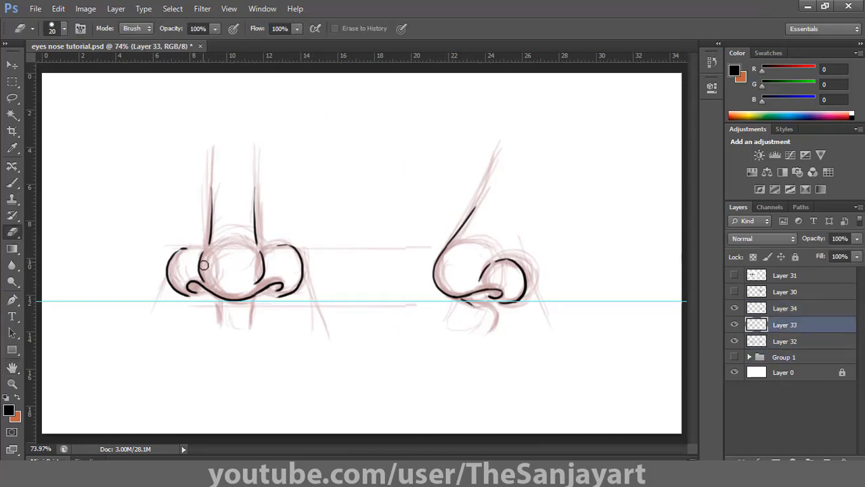
{"action": "left_click_drag", "start_coordinate": [260, 265], "coordinate": [260, 278]}
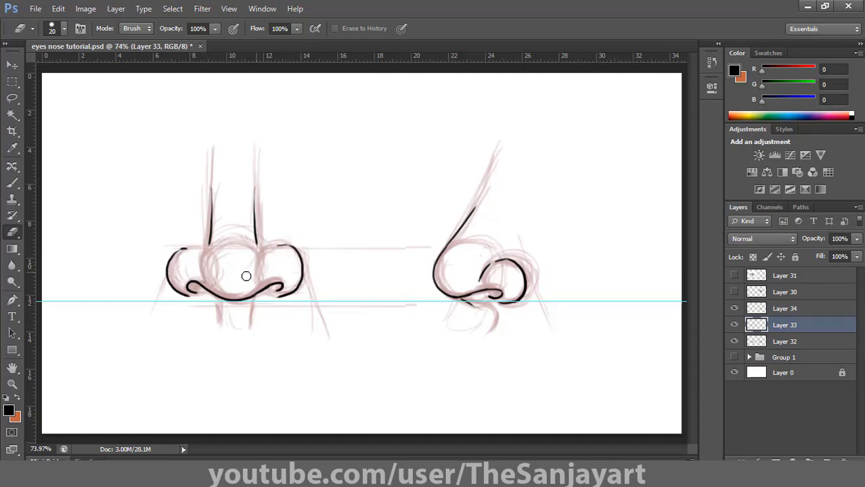
{"action": "key", "text": "ctrl+s"}
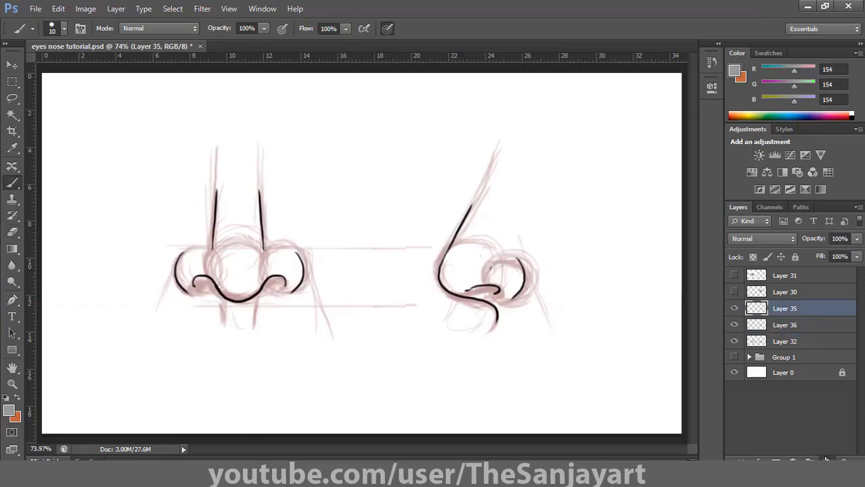
- Place a new layer directly above Layer 32, lock Layer 32, and make the new layer active
{"action": "left_click_drag", "start_coordinate": [771, 311], "coordinate": [767, 349]}
{"action": "left_click", "coordinate": [735, 358]}
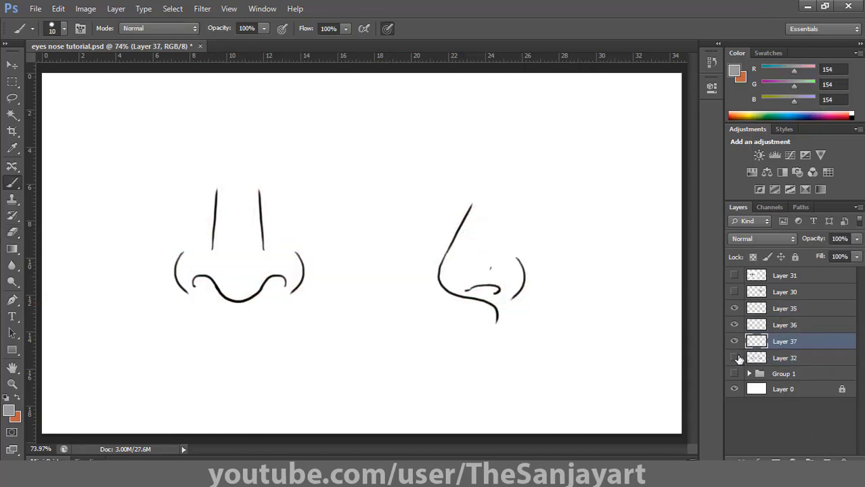
{"action": "left_click", "coordinate": [734, 358]}
{"action": "left_click", "coordinate": [781, 354]}
{"action": "key", "text": "ctrl+/"}
{"action": "left_click", "coordinate": [792, 345]}
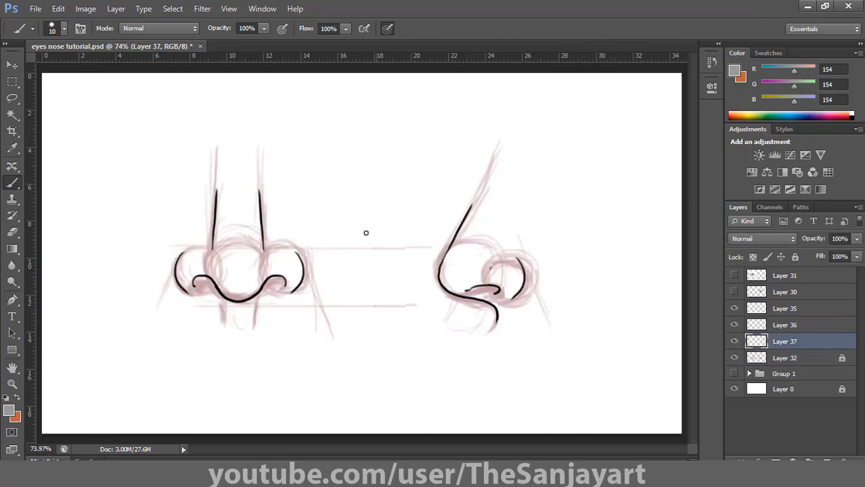
- Hide Layer 32 and shade the front-view nose ball and wing exteriors in light grey with a 25 px brush
{"action": "key", "text": "z"}
{"action": "left_click_drag", "start_coordinate": [210, 257], "coordinate": [310, 341]}
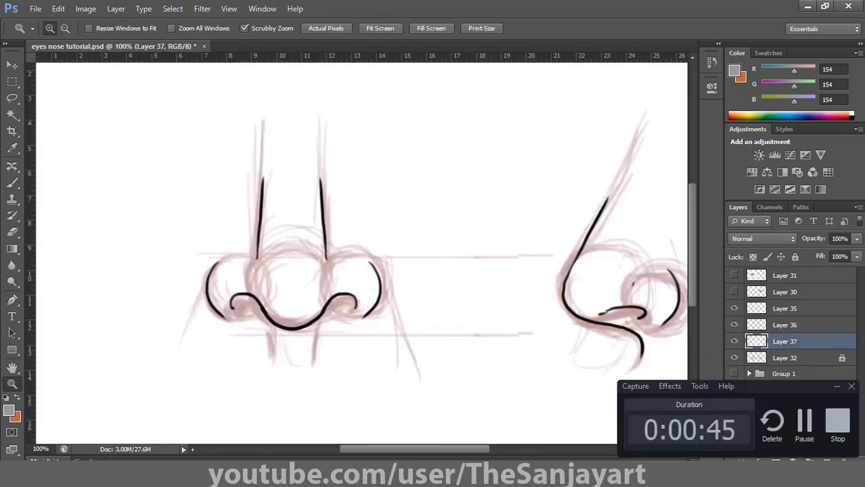
{"action": "left_click_drag", "start_coordinate": [302, 217], "coordinate": [341, 218]}
{"action": "left_click", "coordinate": [734, 359]}
{"action": "key", "text": "b"}
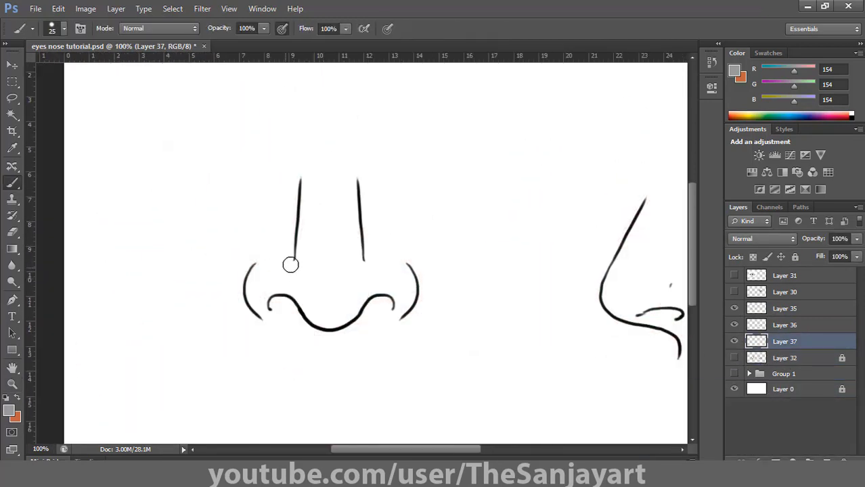
{"action": "mouse_move", "coordinate": [289, 265]}
{"action": "left_mouse_down"}
{"action": "mouse_move", "coordinate": [306, 278]}
{"action": "mouse_move", "coordinate": [332, 335]}
{"action": "mouse_move", "coordinate": [378, 275]}
{"action": "mouse_move", "coordinate": [349, 293]}
{"action": "mouse_move", "coordinate": [344, 319]}
{"action": "left_mouse_up"}
{"action": "mouse_move", "coordinate": [241, 266]}
{"action": "left_mouse_down"}
{"action": "mouse_move", "coordinate": [270, 322]}
{"action": "mouse_move", "coordinate": [249, 335]}
{"action": "left_mouse_up"}
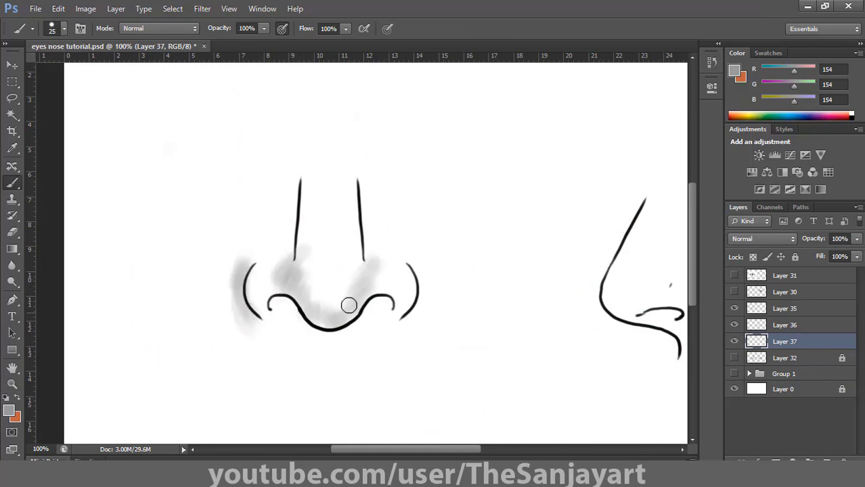
{"action": "mouse_move", "coordinate": [414, 256]}
{"action": "left_mouse_down"}
{"action": "mouse_move", "coordinate": [422, 305]}
{"action": "mouse_move", "coordinate": [399, 317]}
{"action": "left_mouse_up"}
- Shade the area beneath the front-view nose tip and fill both nostrils with grey
{"action": "mouse_move", "coordinate": [342, 335]}
{"action": "left_mouse_down"}
{"action": "mouse_move", "coordinate": [309, 337]}
{"action": "mouse_move", "coordinate": [332, 332]}
{"action": "left_mouse_up"}
{"action": "mouse_move", "coordinate": [390, 292]}
{"action": "left_mouse_down"}
{"action": "mouse_move", "coordinate": [417, 308]}
{"action": "mouse_move", "coordinate": [358, 310]}
{"action": "mouse_move", "coordinate": [378, 310]}
{"action": "left_mouse_up"}
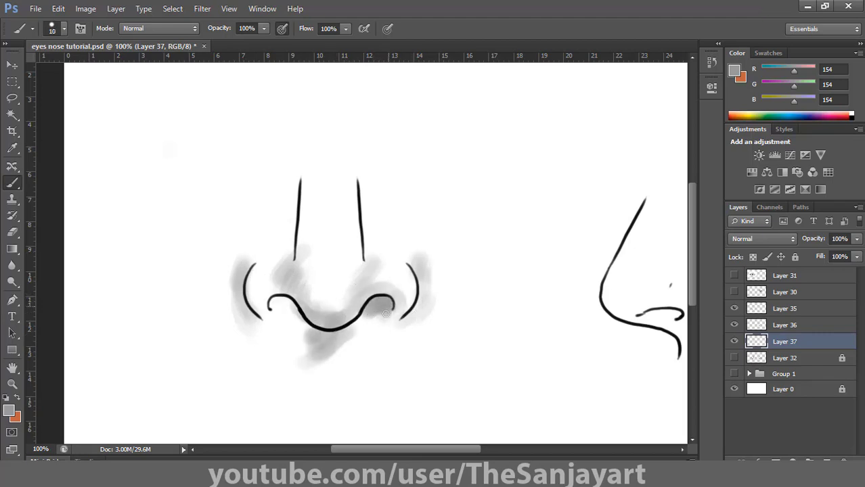
{"action": "mouse_move", "coordinate": [293, 320]}
{"action": "left_mouse_down"}
{"action": "mouse_move", "coordinate": [280, 308]}
{"action": "mouse_move", "coordinate": [302, 311]}
{"action": "left_mouse_up"}
- Set the colour to darker grey (RGB 101) and deepen the nostrils, the tip's underside and the wing edges
{"action": "left_click", "coordinate": [12, 412]}
{"action": "type", "text": "40"}
{"action": "left_click", "coordinate": [557, 109]}
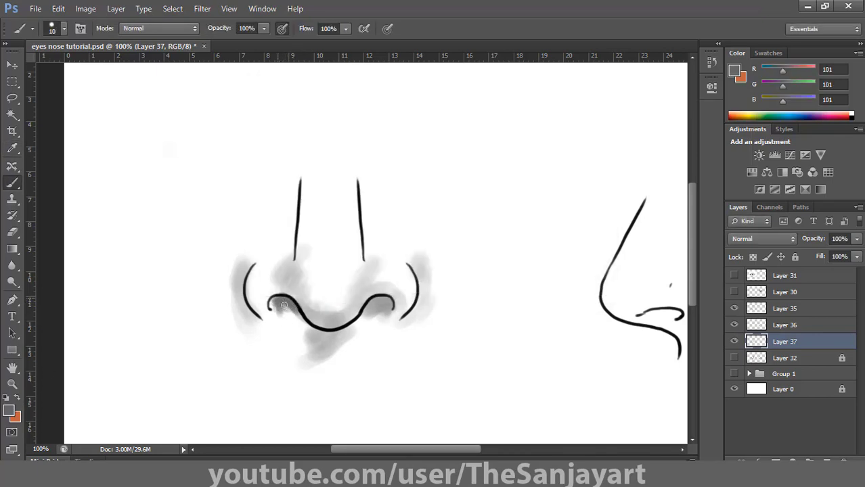
{"action": "left_click_drag", "start_coordinate": [387, 300], "coordinate": [370, 306]}
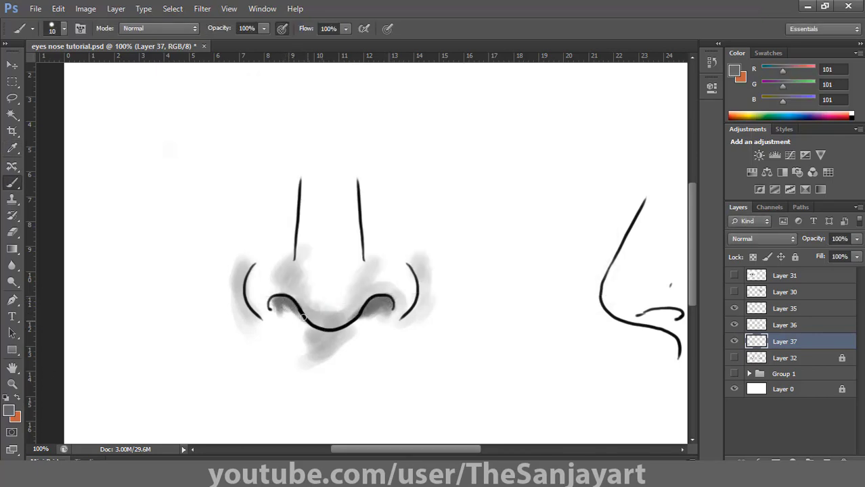
{"action": "mouse_move", "coordinate": [303, 317]}
{"action": "left_mouse_down"}
{"action": "mouse_move", "coordinate": [323, 315]}
{"action": "mouse_move", "coordinate": [300, 307]}
{"action": "left_mouse_up"}
{"action": "left_click_drag", "start_coordinate": [248, 270], "coordinate": [251, 311]}
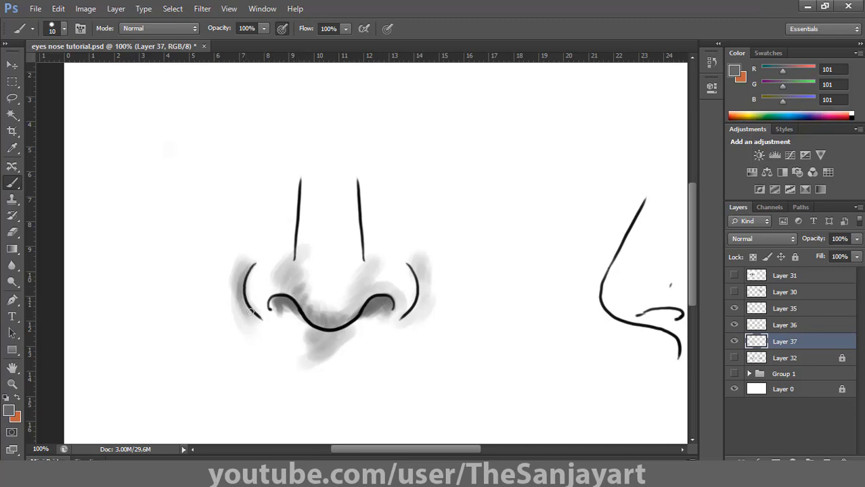
{"action": "left_click_drag", "start_coordinate": [409, 265], "coordinate": [409, 313]}
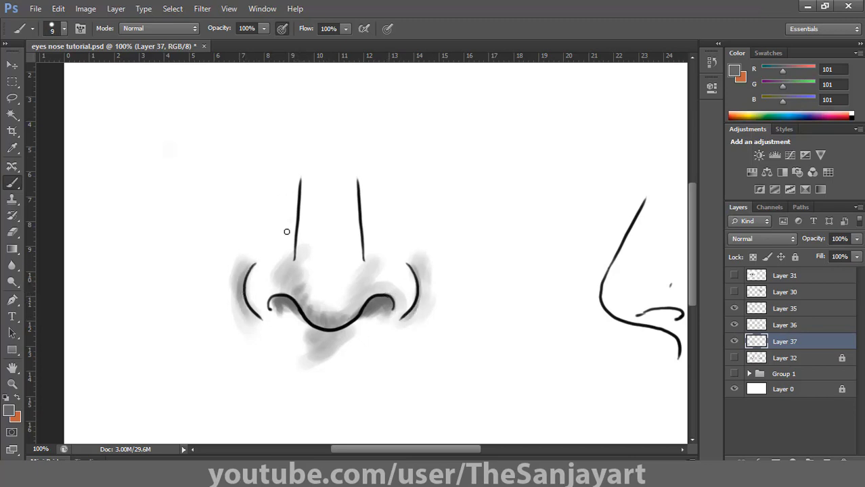
- Switch to a 30 px brush in lighter grey (RGB 166) and shade along the left bridge line
{"action": "key", "text": "bracketright"}
{"action": "key", "text": "bracketright"}
{"action": "key", "text": "bracketright"}
{"action": "key", "text": "bracketright"}
{"action": "key", "text": "bracketright"}
{"action": "left_click", "coordinate": [10, 410]}
{"action": "left_click", "coordinate": [262, 171]}
{"action": "left_click", "coordinate": [588, 111]}
{"action": "left_click_drag", "start_coordinate": [315, 169], "coordinate": [305, 238]}
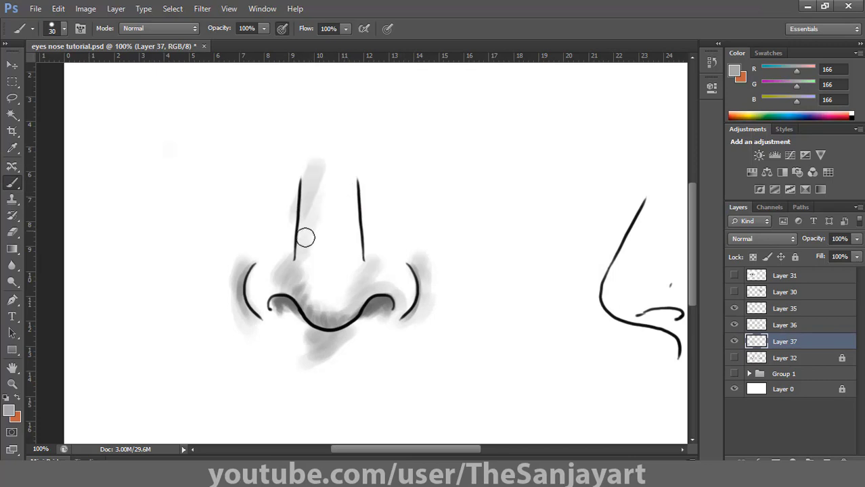
- Lower the brush to 55% opacity and 58% flow, and softly shade both sides of the front-view bridge
{"action": "left_click", "coordinate": [264, 28]}
{"action": "left_click_drag", "start_coordinate": [346, 30], "coordinate": [319, 31]}
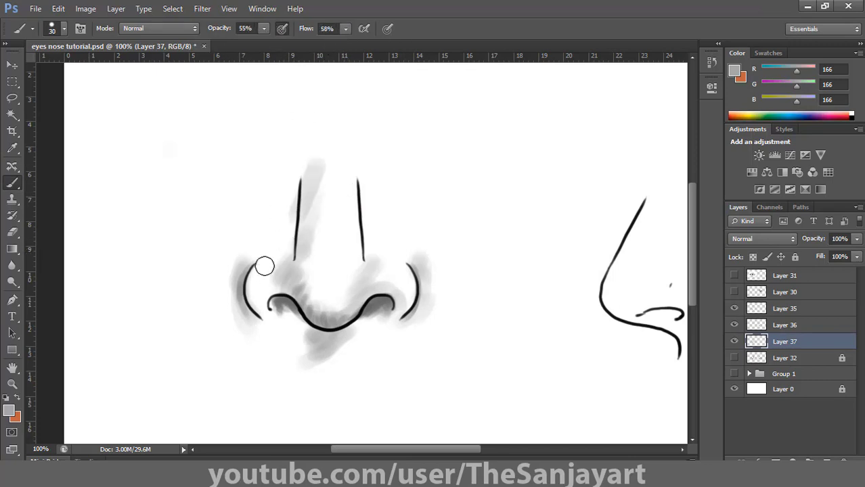
{"action": "mouse_move", "coordinate": [342, 242]}
{"action": "left_mouse_down"}
{"action": "mouse_move", "coordinate": [349, 293]}
{"action": "mouse_move", "coordinate": [376, 253]}
{"action": "mouse_move", "coordinate": [362, 199]}
{"action": "mouse_move", "coordinate": [355, 238]}
{"action": "mouse_move", "coordinate": [350, 178]}
{"action": "left_mouse_up"}
{"action": "mouse_move", "coordinate": [320, 181]}
{"action": "left_mouse_down"}
{"action": "mouse_move", "coordinate": [300, 160]}
{"action": "mouse_move", "coordinate": [291, 230]}
{"action": "left_mouse_up"}
- Paint a soft cast shadow beneath the front-view nose and nostrils, reducing the brush to 15 px
{"action": "key", "text": "["}
{"action": "mouse_move", "coordinate": [334, 349]}
{"action": "left_mouse_down"}
{"action": "mouse_move", "coordinate": [392, 340]}
{"action": "mouse_move", "coordinate": [340, 370]}
{"action": "mouse_move", "coordinate": [383, 319]}
{"action": "left_mouse_up"}
{"action": "key", "text": "bracketleft"}
{"action": "key", "text": "bracketleft"}
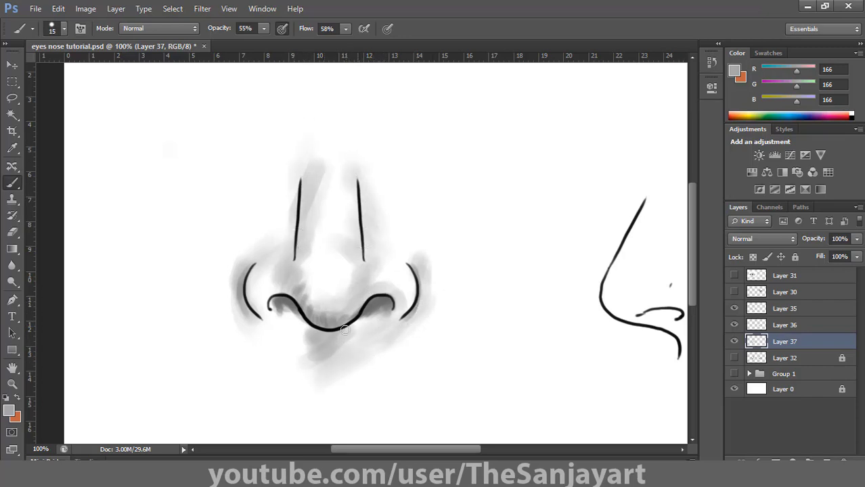
{"action": "key", "text": "bracketright"}
{"action": "key", "text": "bracketleft"}
{"action": "mouse_move", "coordinate": [277, 329]}
{"action": "left_mouse_down"}
{"action": "mouse_move", "coordinate": [328, 319]}
{"action": "mouse_move", "coordinate": [294, 351]}
{"action": "left_mouse_up"}
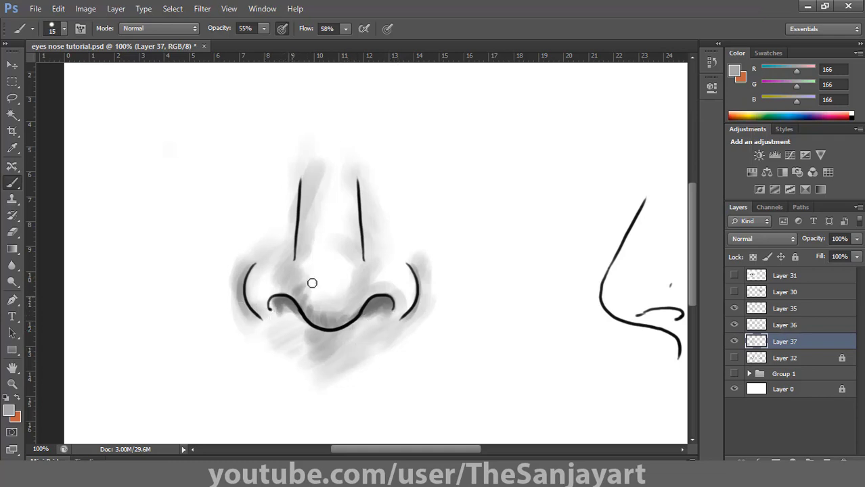
- Blend light grey shading around the front-view nose tip, above the wing and down the inner edge of the right bridge line
{"action": "mouse_move", "coordinate": [312, 283]}
{"action": "left_mouse_down"}
{"action": "mouse_move", "coordinate": [337, 308]}
{"action": "mouse_move", "coordinate": [365, 280]}
{"action": "left_mouse_up"}
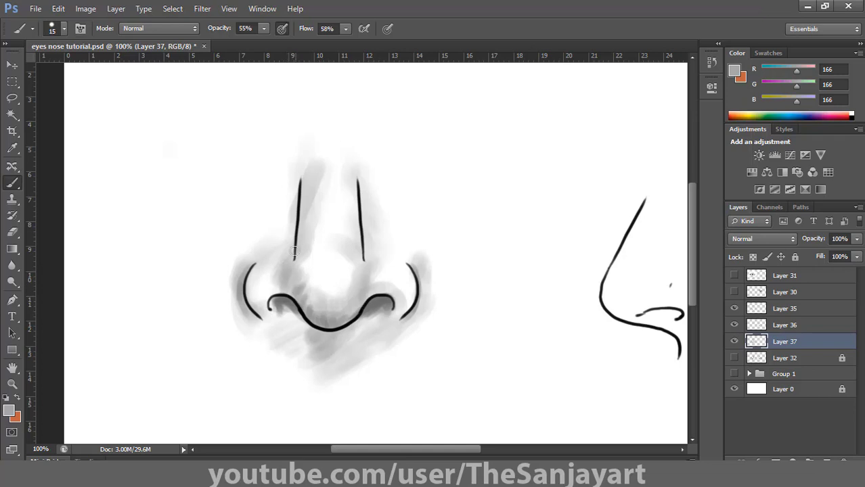
{"action": "left_click_drag", "start_coordinate": [304, 282], "coordinate": [313, 254]}
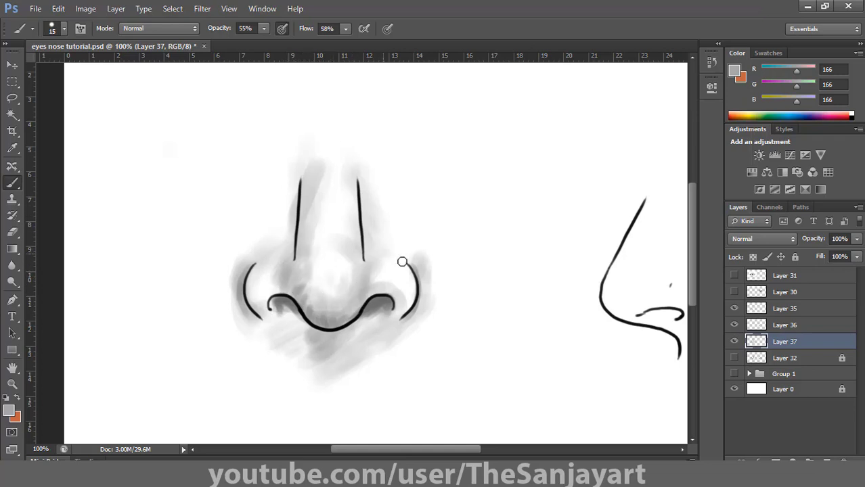
{"action": "left_click_drag", "start_coordinate": [382, 255], "coordinate": [398, 252]}
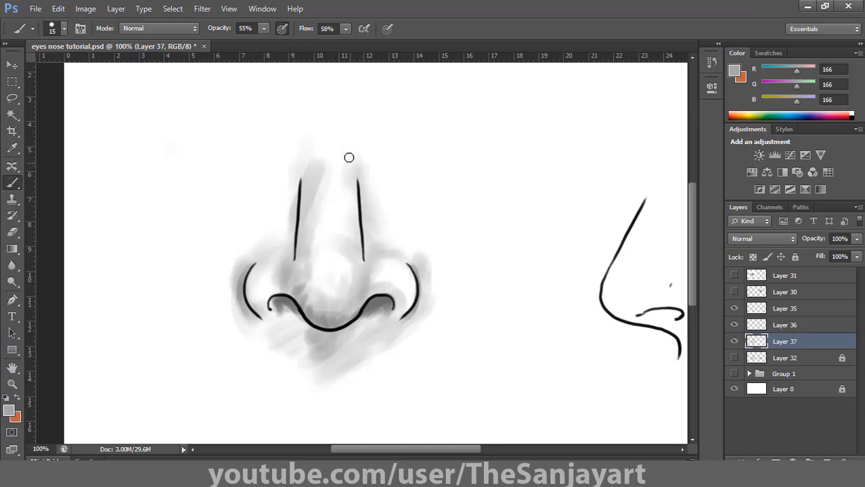
{"action": "left_click_drag", "start_coordinate": [348, 157], "coordinate": [351, 230]}
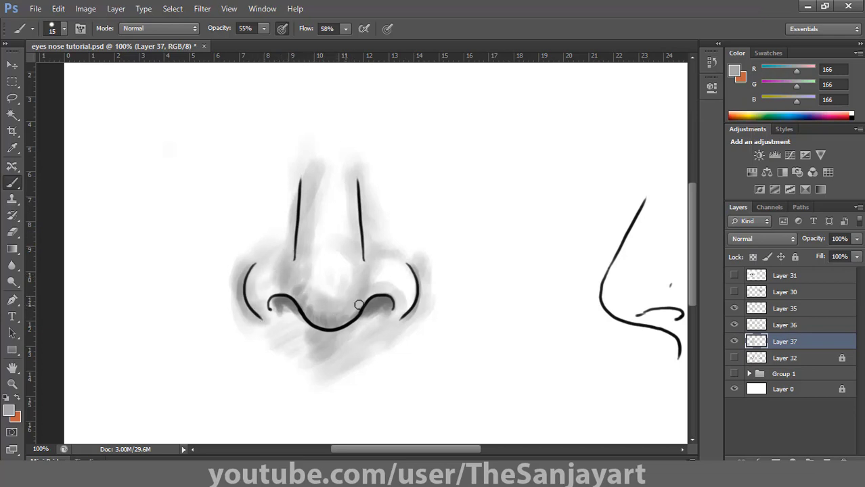
- Set the colour to darker grey (RGB 103) and deepen the front-view tip's underside and left side, the left wing and the shadow below
{"action": "left_click", "coordinate": [9, 410]}
{"action": "left_click_drag", "start_coordinate": [264, 195], "coordinate": [261, 210]}
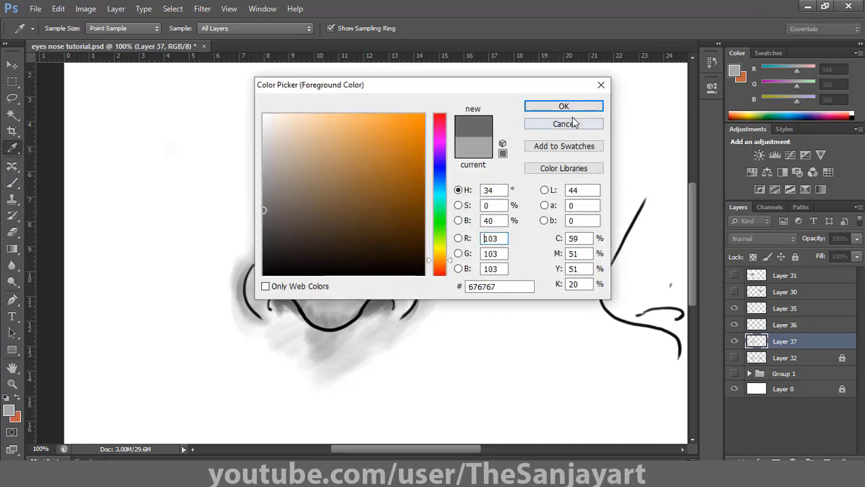
{"action": "left_click", "coordinate": [566, 109]}
{"action": "mouse_move", "coordinate": [305, 289]}
{"action": "left_mouse_down"}
{"action": "mouse_move", "coordinate": [316, 319]}
{"action": "mouse_move", "coordinate": [341, 318]}
{"action": "mouse_move", "coordinate": [281, 333]}
{"action": "mouse_move", "coordinate": [279, 310]}
{"action": "mouse_move", "coordinate": [397, 310]}
{"action": "mouse_move", "coordinate": [298, 307]}
{"action": "left_mouse_up"}
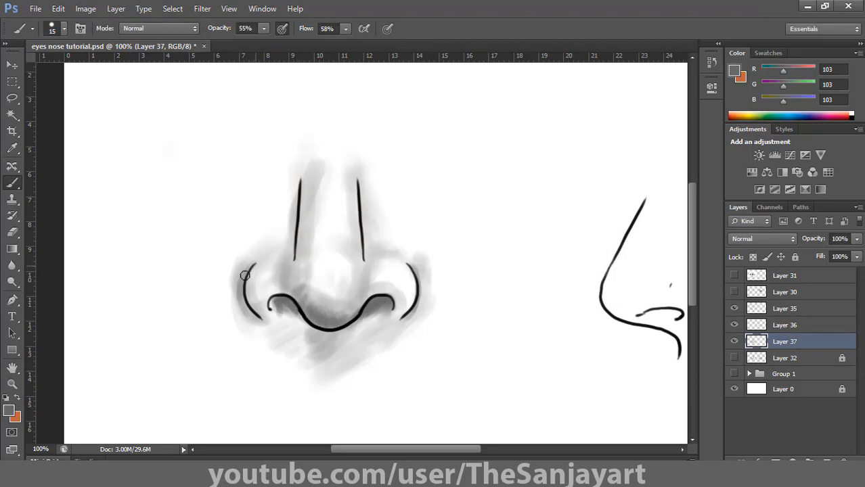
{"action": "left_click_drag", "start_coordinate": [244, 276], "coordinate": [251, 312]}
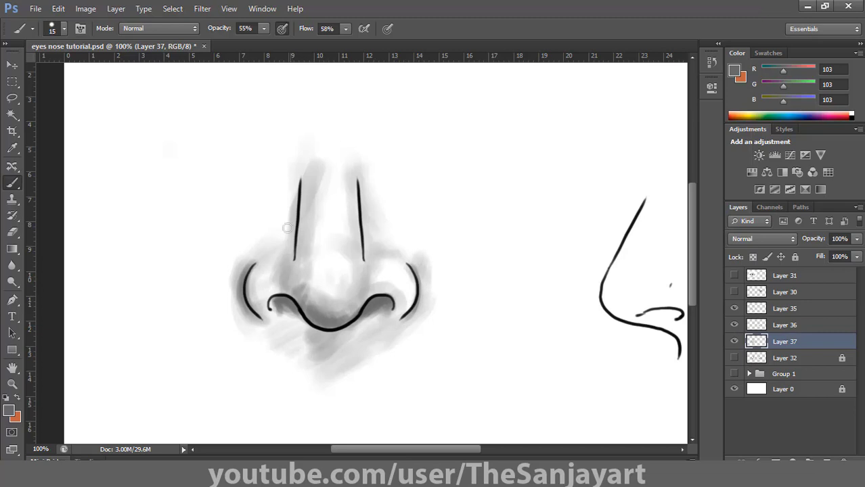
{"action": "mouse_move", "coordinate": [314, 244]}
{"action": "left_mouse_down"}
{"action": "mouse_move", "coordinate": [305, 282]}
{"action": "mouse_move", "coordinate": [319, 291]}
{"action": "mouse_move", "coordinate": [292, 263]}
{"action": "mouse_move", "coordinate": [308, 246]}
{"action": "left_mouse_up"}
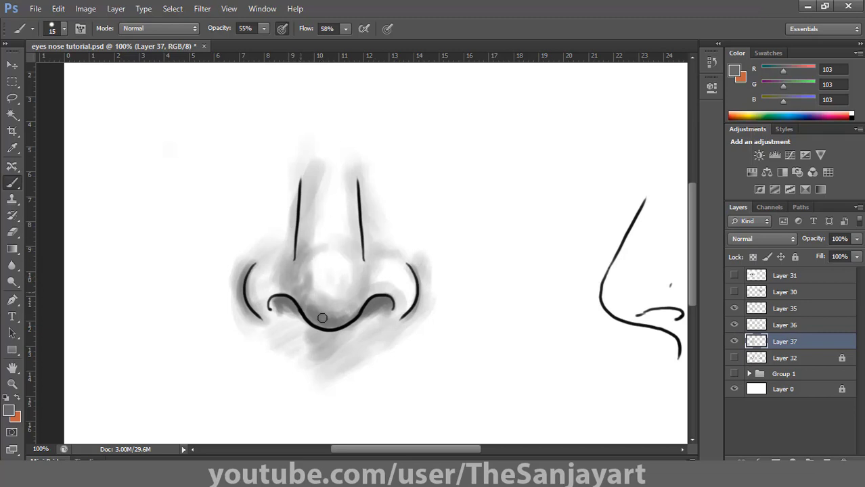
{"action": "mouse_move", "coordinate": [341, 333]}
{"action": "left_mouse_down"}
{"action": "mouse_move", "coordinate": [328, 347]}
{"action": "mouse_move", "coordinate": [335, 337]}
{"action": "left_mouse_up"}
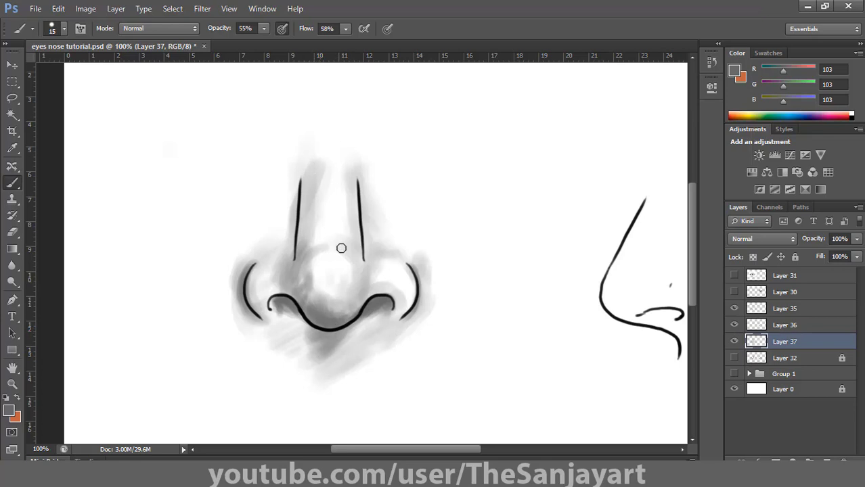
- Shade above the front-view nose tip and darken along both bridge lines with the same grey
{"action": "left_click_drag", "start_coordinate": [340, 249], "coordinate": [327, 249]}
{"action": "left_click_drag", "start_coordinate": [293, 204], "coordinate": [296, 171]}
{"action": "left_click_drag", "start_coordinate": [360, 182], "coordinate": [367, 258]}
{"action": "left_click_drag", "start_coordinate": [366, 259], "coordinate": [359, 194]}
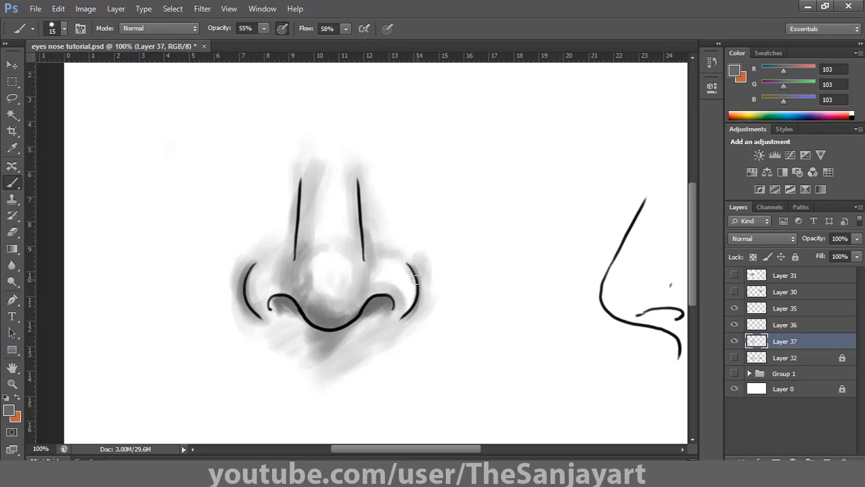
- Switch to light grey (RGB 177, 176, 176) with a 25 px brush and soften the right wing, nose tip and bridge
{"action": "left_click", "coordinate": [9, 409]}
{"action": "left_click", "coordinate": [259, 165]}
{"action": "left_click", "coordinate": [563, 107]}
{"action": "key", "text": "bracketright"}
{"action": "key", "text": "bracketright"}
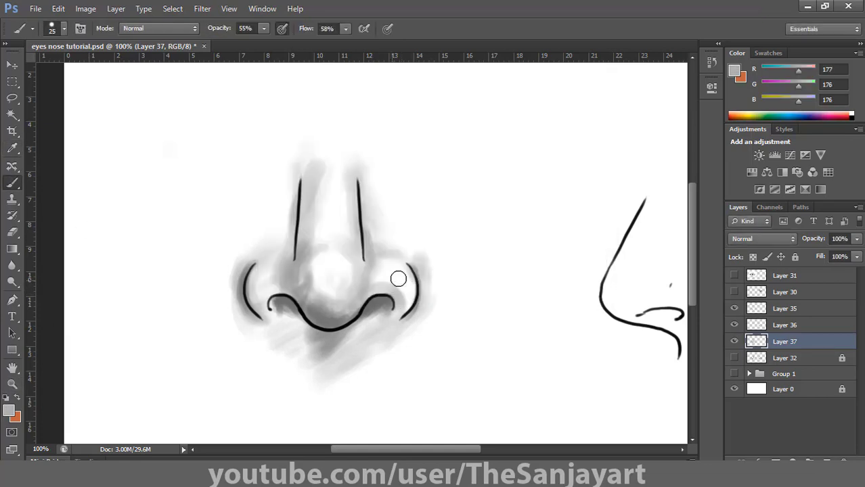
{"action": "left_click_drag", "start_coordinate": [398, 278], "coordinate": [406, 310]}
{"action": "left_click_drag", "start_coordinate": [310, 273], "coordinate": [317, 290]}
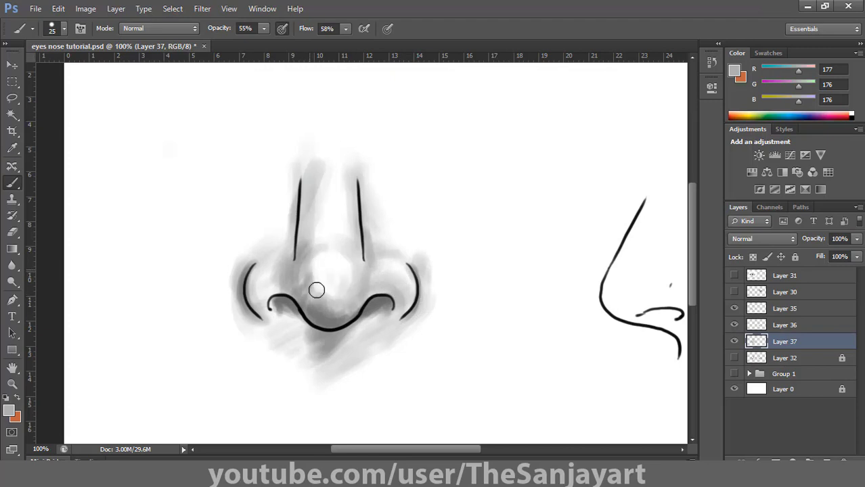
{"action": "mouse_move", "coordinate": [347, 257]}
{"action": "left_mouse_down"}
{"action": "mouse_move", "coordinate": [353, 283]}
{"action": "mouse_move", "coordinate": [343, 178]}
{"action": "mouse_move", "coordinate": [350, 165]}
{"action": "mouse_move", "coordinate": [342, 199]}
{"action": "mouse_move", "coordinate": [322, 218]}
{"action": "mouse_move", "coordinate": [356, 251]}
{"action": "left_mouse_up"}
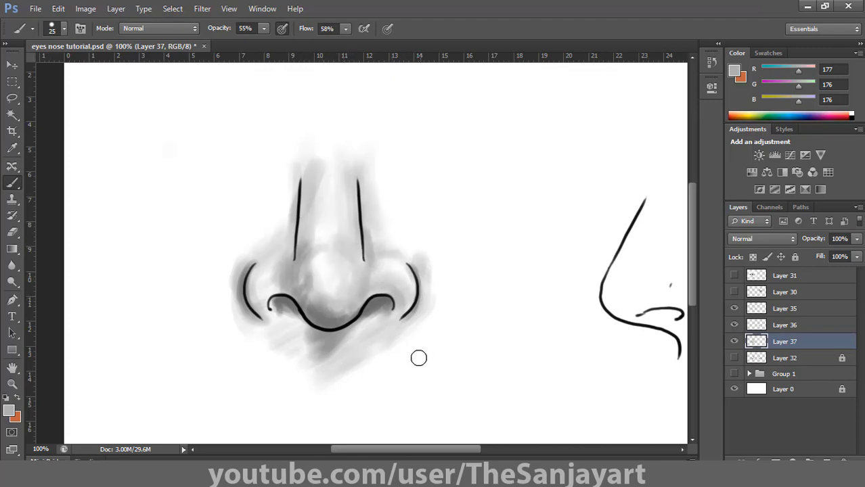
- Set the colour to very dark grey (RGB 49) with a 15 px brush and darken the inside of both front-view nostrils
{"action": "left_click", "coordinate": [9, 410]}
{"action": "left_click", "coordinate": [366, 299]}
{"action": "key", "text": "Return"}
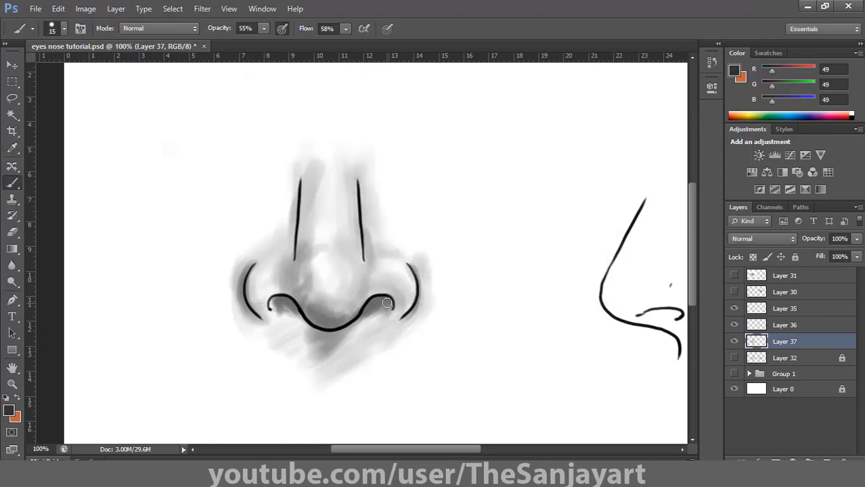
{"action": "mouse_move", "coordinate": [280, 302]}
{"action": "left_mouse_down"}
{"action": "mouse_move", "coordinate": [272, 309]}
{"action": "mouse_move", "coordinate": [289, 301]}
{"action": "left_mouse_up"}
{"action": "left_click_drag", "start_coordinate": [390, 305], "coordinate": [387, 303]}
- Compare the front-view nose with and without its Layer 35 outline, and reduce that layer's fill to 57%
{"action": "double_click", "coordinate": [12, 367]}
{"action": "left_click", "coordinate": [734, 308]}
{"action": "left_click", "coordinate": [734, 309]}
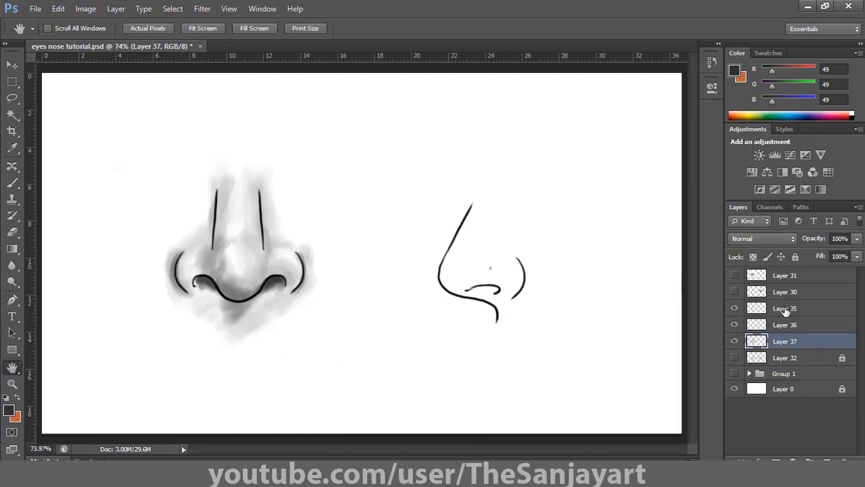
{"action": "left_click", "coordinate": [785, 309]}
{"action": "left_click", "coordinate": [857, 257]}
{"action": "left_click_drag", "start_coordinate": [857, 271], "coordinate": [829, 277]}
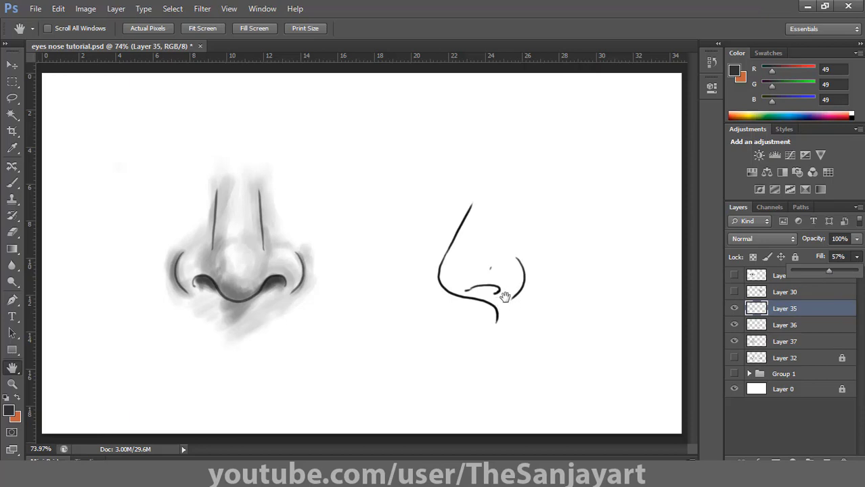
- On Layer 37, shade the side-view nose's tip, wing and cheek in light grey (RGB 171, 168, 168) with a 25 px brush
{"action": "key", "text": "ctrl+space"}
{"action": "left_click", "coordinate": [488, 299]}
{"action": "left_click", "coordinate": [487, 297]}
{"action": "left_click_drag", "start_coordinate": [474, 193], "coordinate": [398, 290]}
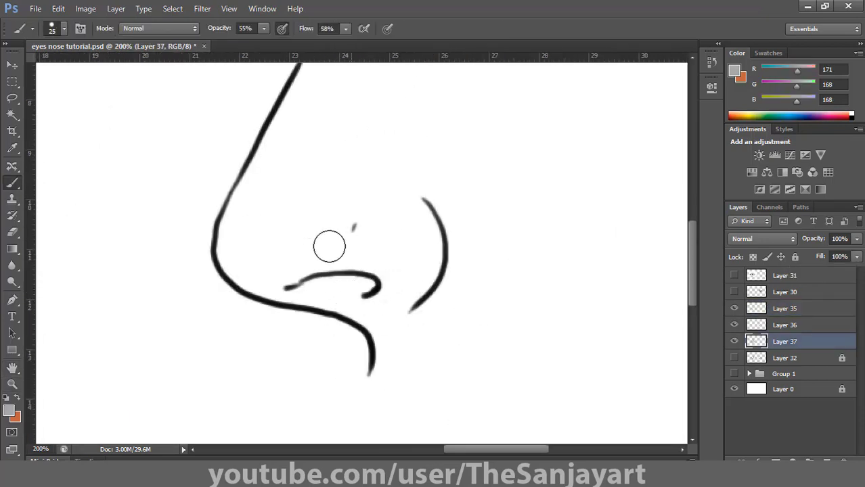
{"action": "mouse_move", "coordinate": [261, 165]}
{"action": "left_mouse_down"}
{"action": "mouse_move", "coordinate": [232, 220]}
{"action": "mouse_move", "coordinate": [343, 236]}
{"action": "mouse_move", "coordinate": [349, 245]}
{"action": "mouse_move", "coordinate": [492, 251]}
{"action": "mouse_move", "coordinate": [462, 255]}
{"action": "mouse_move", "coordinate": [524, 309]}
{"action": "mouse_move", "coordinate": [392, 332]}
{"action": "mouse_move", "coordinate": [463, 270]}
{"action": "mouse_move", "coordinate": [385, 273]}
{"action": "left_mouse_up"}
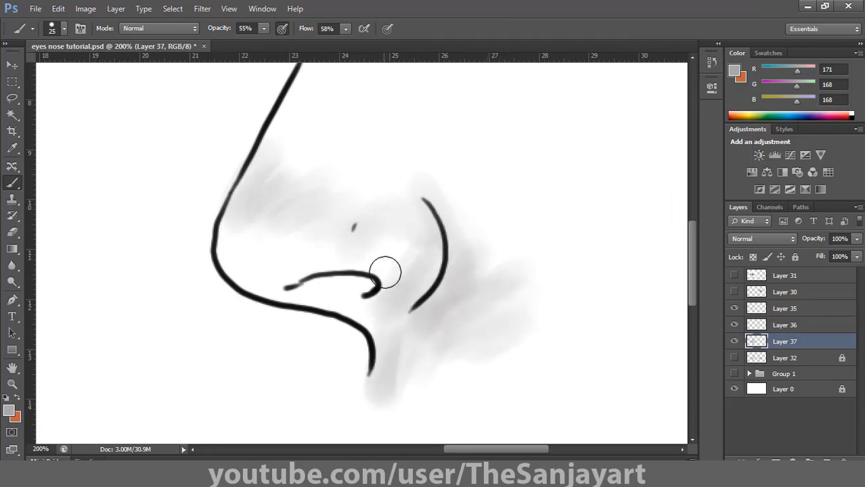
{"action": "mouse_move", "coordinate": [328, 291]}
{"action": "left_mouse_down"}
{"action": "mouse_move", "coordinate": [267, 287]}
{"action": "mouse_move", "coordinate": [228, 209]}
{"action": "left_mouse_up"}
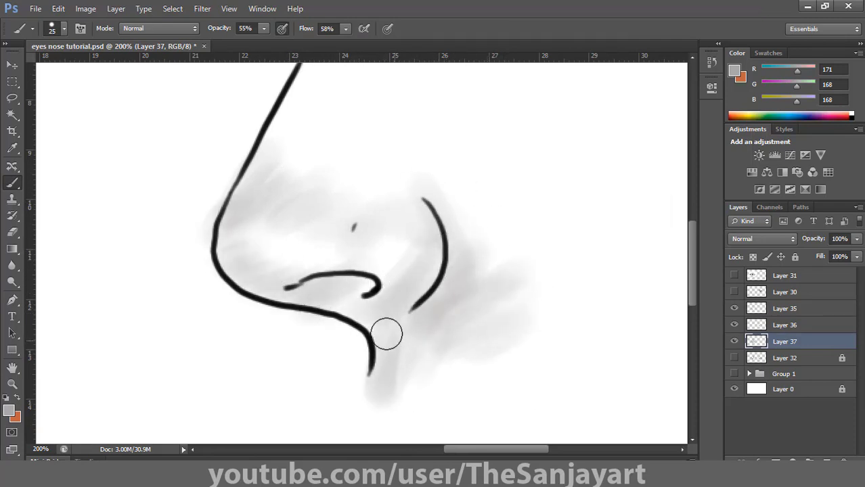
- Extend the light grey shading up the side-view bridge and above the nose wing
{"action": "left_click_drag", "start_coordinate": [332, 208], "coordinate": [321, 299]}
{"action": "mouse_move", "coordinate": [301, 200]}
{"action": "left_mouse_down"}
{"action": "mouse_move", "coordinate": [251, 270]}
{"action": "mouse_move", "coordinate": [351, 201]}
{"action": "left_mouse_up"}
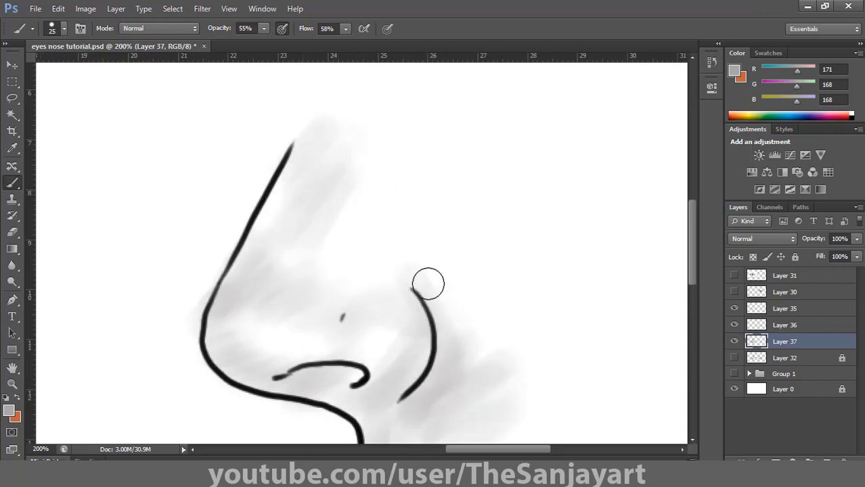
{"action": "mouse_move", "coordinate": [428, 283]}
{"action": "left_mouse_down"}
{"action": "mouse_move", "coordinate": [435, 253]}
{"action": "mouse_move", "coordinate": [426, 292]}
{"action": "mouse_move", "coordinate": [448, 350]}
{"action": "mouse_move", "coordinate": [490, 111]}
{"action": "mouse_move", "coordinate": [456, 113]}
{"action": "mouse_move", "coordinate": [423, 199]}
{"action": "mouse_move", "coordinate": [431, 299]}
{"action": "mouse_move", "coordinate": [415, 238]}
{"action": "mouse_move", "coordinate": [367, 285]}
{"action": "mouse_move", "coordinate": [374, 160]}
{"action": "mouse_move", "coordinate": [348, 284]}
{"action": "left_mouse_up"}
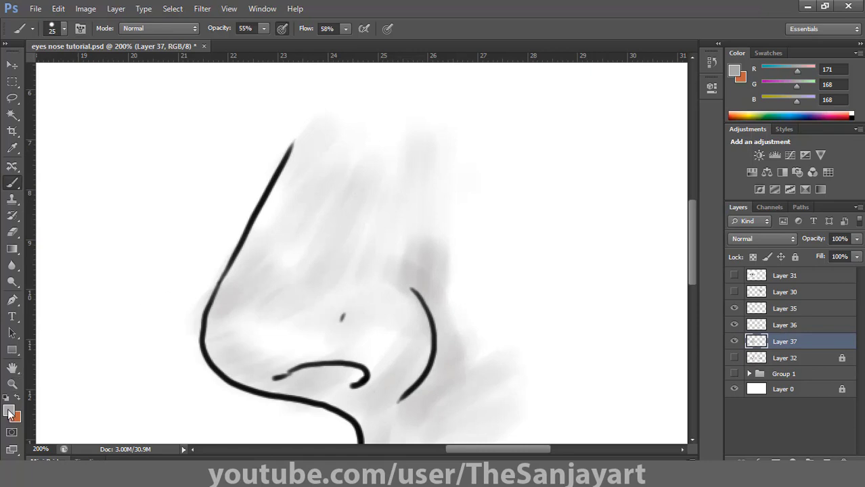
- Set the colour to mid grey (RGB 120, 118, 118) and shade the side-view wing crease, nostril and tip, reducing the brush to 8 px
{"action": "left_click", "coordinate": [10, 413]}
{"action": "left_click", "coordinate": [264, 199]}
{"action": "left_click", "coordinate": [562, 107]}
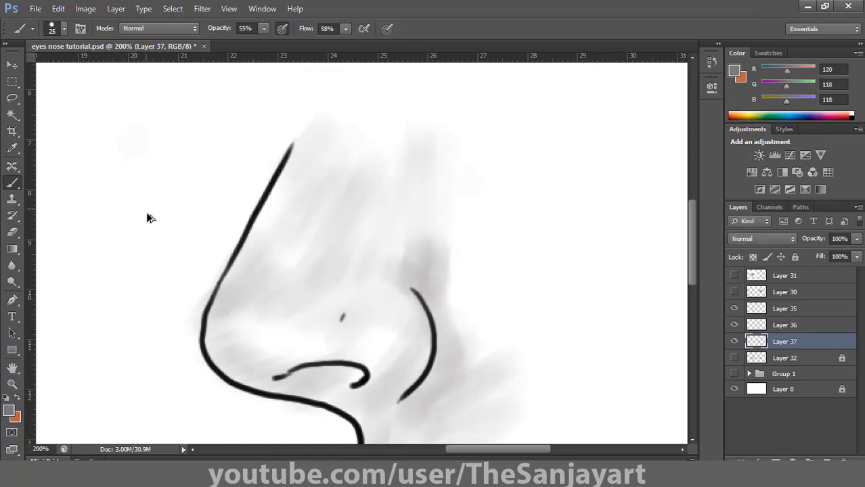
{"action": "key", "text": "bracketleft"}
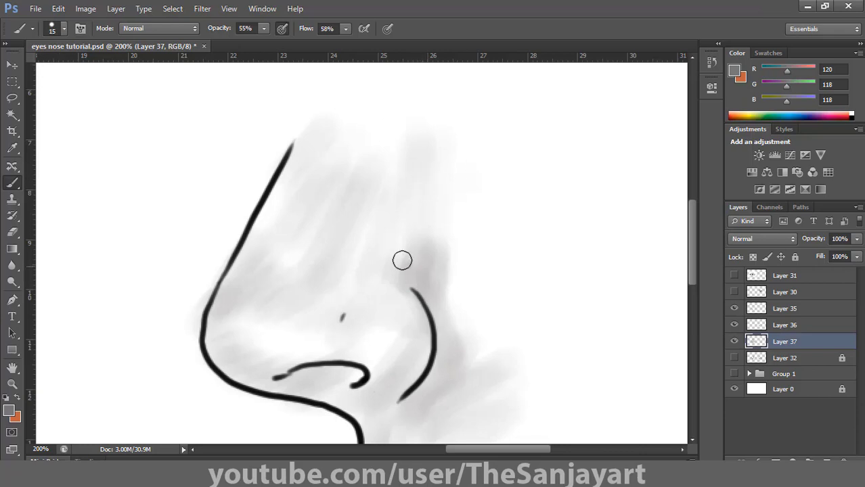
{"action": "mouse_move", "coordinate": [402, 260]}
{"action": "left_mouse_down"}
{"action": "mouse_move", "coordinate": [389, 278]}
{"action": "mouse_move", "coordinate": [418, 288]}
{"action": "mouse_move", "coordinate": [435, 282]}
{"action": "mouse_move", "coordinate": [387, 277]}
{"action": "mouse_move", "coordinate": [429, 280]}
{"action": "mouse_move", "coordinate": [433, 309]}
{"action": "mouse_move", "coordinate": [373, 280]}
{"action": "mouse_move", "coordinate": [424, 291]}
{"action": "mouse_move", "coordinate": [443, 331]}
{"action": "mouse_move", "coordinate": [429, 313]}
{"action": "mouse_move", "coordinate": [438, 304]}
{"action": "mouse_move", "coordinate": [431, 366]}
{"action": "mouse_move", "coordinate": [416, 338]}
{"action": "mouse_move", "coordinate": [405, 395]}
{"action": "mouse_move", "coordinate": [377, 409]}
{"action": "mouse_move", "coordinate": [434, 343]}
{"action": "mouse_move", "coordinate": [354, 359]}
{"action": "mouse_move", "coordinate": [365, 376]}
{"action": "mouse_move", "coordinate": [319, 370]}
{"action": "mouse_move", "coordinate": [350, 372]}
{"action": "left_mouse_up"}
{"action": "mouse_move", "coordinate": [267, 348]}
{"action": "left_mouse_down"}
{"action": "mouse_move", "coordinate": [250, 370]}
{"action": "mouse_move", "coordinate": [273, 379]}
{"action": "mouse_move", "coordinate": [263, 369]}
{"action": "mouse_move", "coordinate": [285, 363]}
{"action": "mouse_move", "coordinate": [277, 367]}
{"action": "mouse_move", "coordinate": [301, 370]}
{"action": "left_mouse_up"}
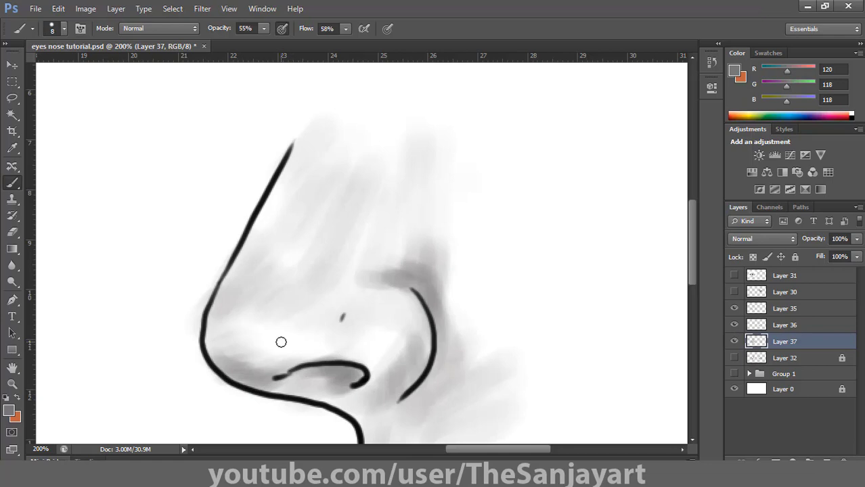
{"action": "mouse_move", "coordinate": [335, 406]}
{"action": "left_mouse_down"}
{"action": "mouse_move", "coordinate": [365, 421]}
{"action": "mouse_move", "coordinate": [352, 409]}
{"action": "left_mouse_up"}
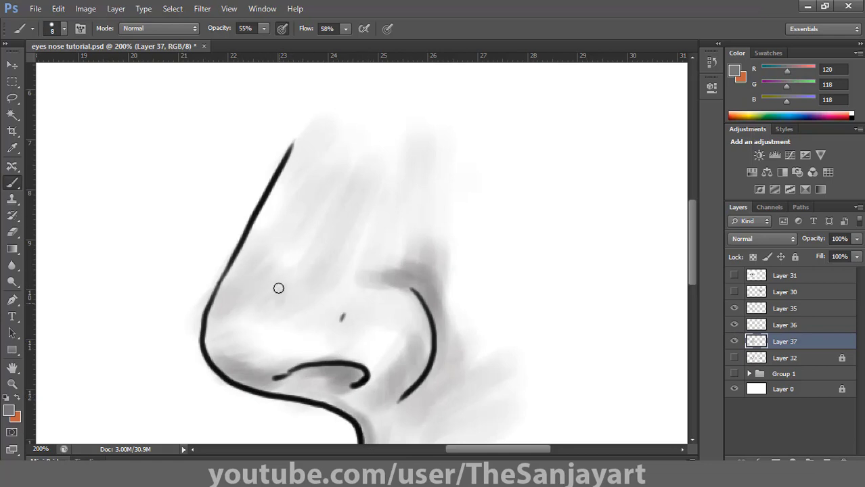
{"action": "mouse_move", "coordinate": [278, 288]}
{"action": "left_mouse_down"}
{"action": "mouse_move", "coordinate": [243, 268]}
{"action": "mouse_move", "coordinate": [193, 300]}
{"action": "left_mouse_up"}
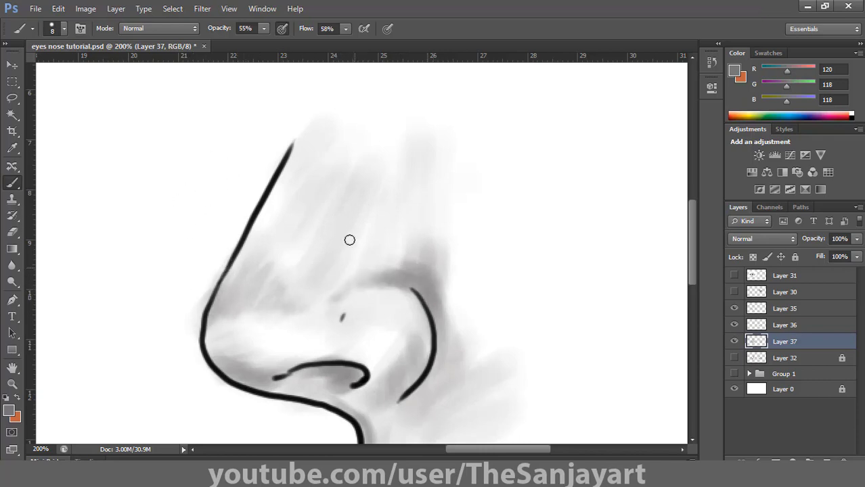
- Add mid grey strokes to the side plane above the side-view wing and along the bridge with the 8 px brush
{"action": "key", "text": "h"}
{"action": "key", "text": "ctrl+0"}
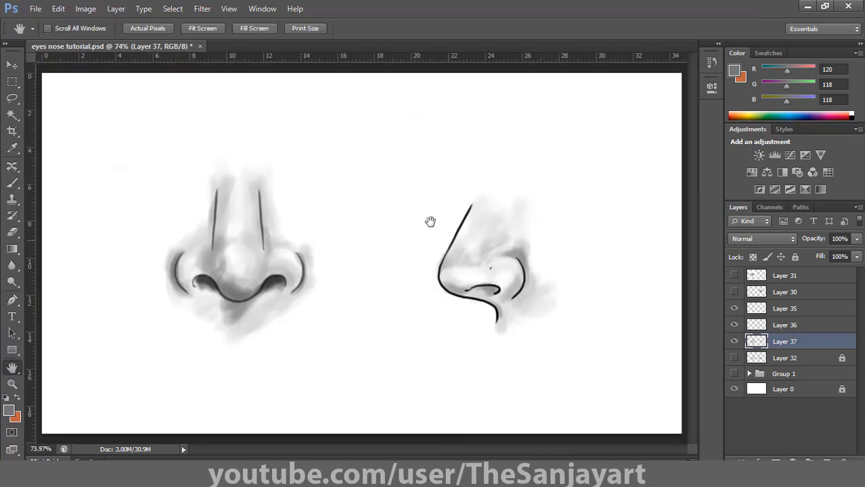
{"action": "key", "text": "z"}
{"action": "left_click", "coordinate": [515, 247]}
{"action": "left_click", "coordinate": [516, 247]}
{"action": "key", "text": "b"}
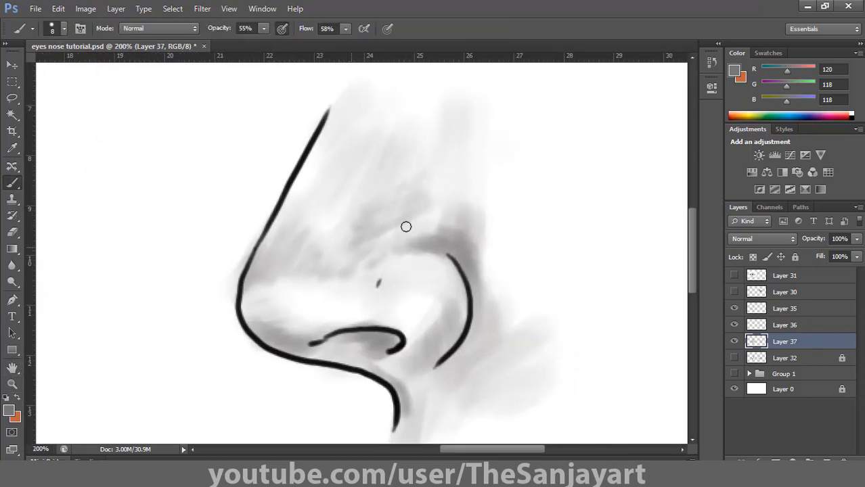
{"action": "left_click_drag", "start_coordinate": [405, 226], "coordinate": [351, 250]}
{"action": "left_click_drag", "start_coordinate": [420, 208], "coordinate": [433, 167]}
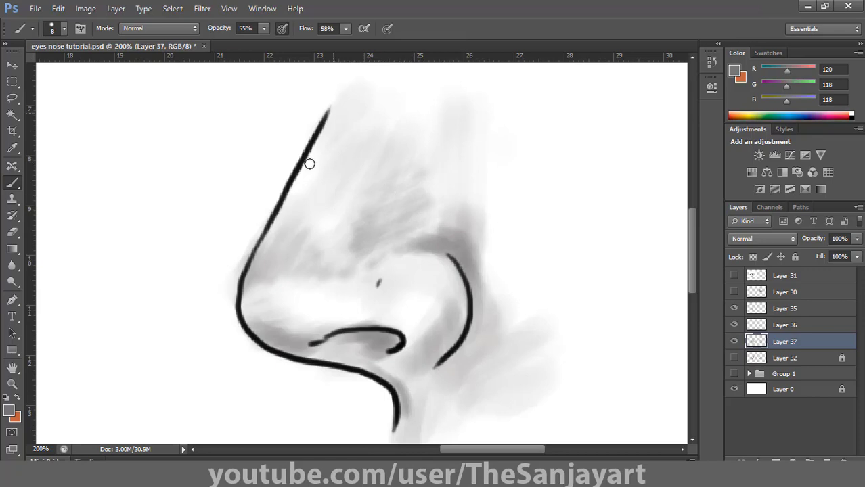
{"action": "mouse_move", "coordinate": [309, 163]}
{"action": "left_mouse_down"}
{"action": "mouse_move", "coordinate": [344, 120]}
{"action": "mouse_move", "coordinate": [340, 176]}
{"action": "mouse_move", "coordinate": [351, 186]}
{"action": "mouse_move", "coordinate": [384, 157]}
{"action": "mouse_move", "coordinate": [396, 173]}
{"action": "left_mouse_up"}
{"action": "left_click_drag", "start_coordinate": [379, 275], "coordinate": [409, 248]}
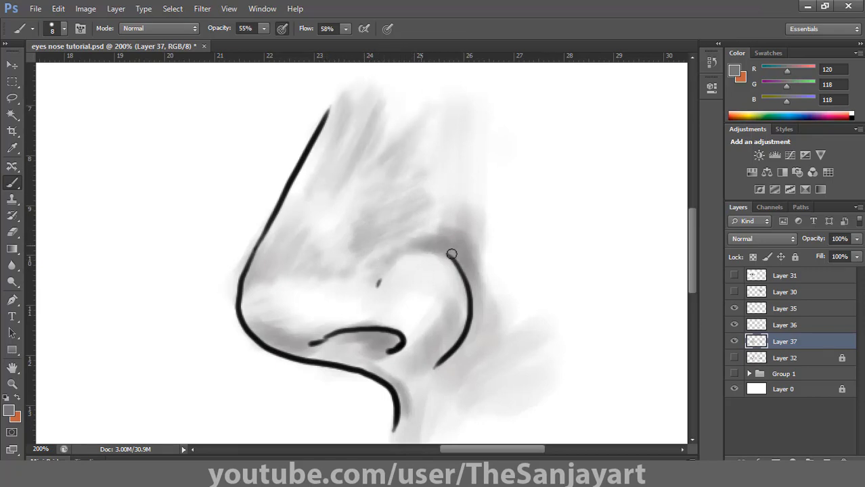
- Deepen the shading around the lower end of the side-view wing and at the nostril
{"action": "left_click_drag", "start_coordinate": [442, 366], "coordinate": [481, 329]}
{"action": "mouse_move", "coordinate": [407, 363]}
{"action": "left_mouse_down"}
{"action": "mouse_move", "coordinate": [467, 342]}
{"action": "mouse_move", "coordinate": [439, 364]}
{"action": "left_mouse_up"}
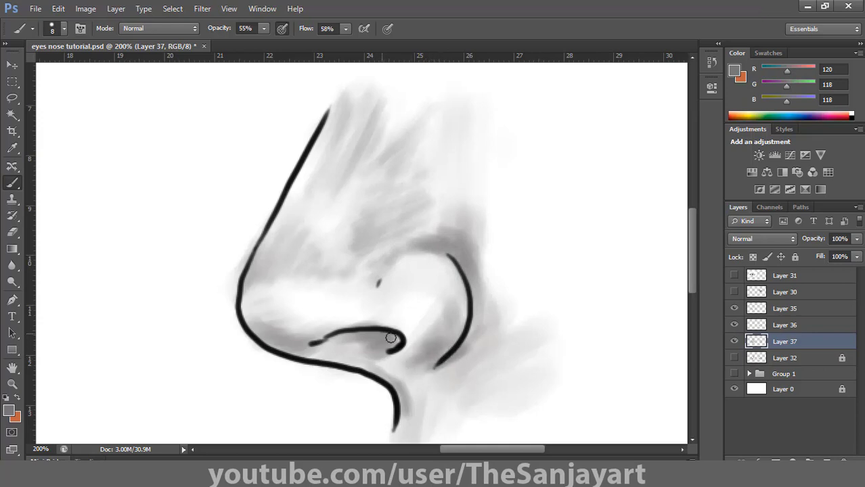
{"action": "mouse_move", "coordinate": [389, 340]}
{"action": "left_mouse_down"}
{"action": "mouse_move", "coordinate": [342, 337]}
{"action": "mouse_move", "coordinate": [390, 343]}
{"action": "mouse_move", "coordinate": [376, 346]}
{"action": "mouse_move", "coordinate": [339, 337]}
{"action": "mouse_move", "coordinate": [401, 324]}
{"action": "mouse_move", "coordinate": [375, 318]}
{"action": "left_mouse_up"}
- Set the colour to dark grey (RGB 78, 76, 76) and darken the side-view nostril and the area beside it
{"action": "left_click", "coordinate": [9, 410]}
{"action": "left_click", "coordinate": [265, 226]}
{"action": "left_click", "coordinate": [563, 107]}
{"action": "key", "text": "ctrl+s"}
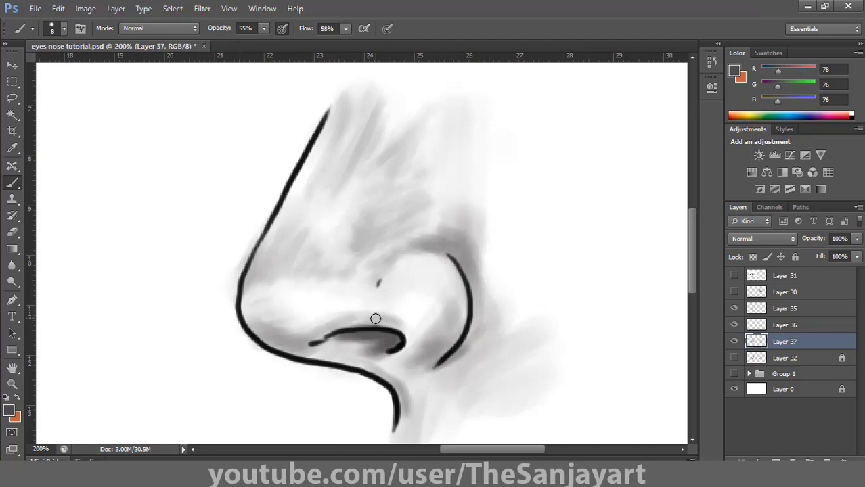
{"action": "mouse_move", "coordinate": [422, 347]}
{"action": "left_mouse_down"}
{"action": "mouse_move", "coordinate": [373, 361]}
{"action": "mouse_move", "coordinate": [395, 368]}
{"action": "left_mouse_up"}
- Sample white and light grey (RGB 174, 172, 172) from the drawing and blend the side-view nose's highlights and tip shading
{"action": "left_click", "coordinate": [402, 363], "text": "alt"}
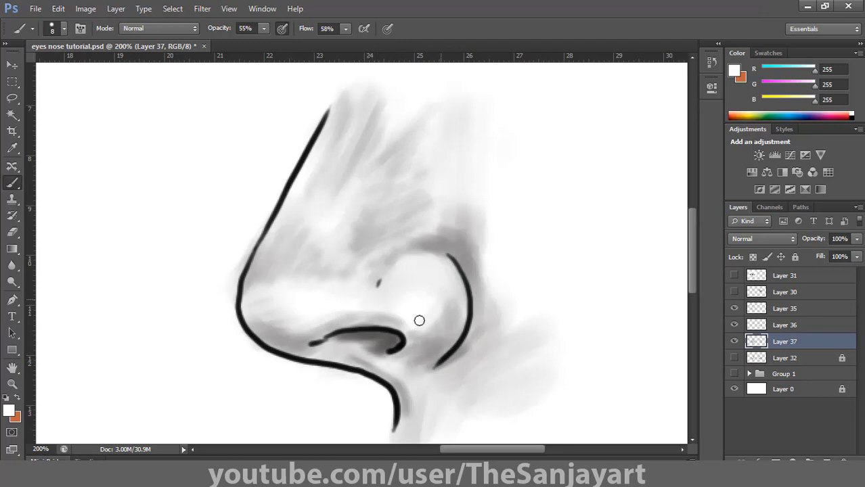
{"action": "left_click", "coordinate": [285, 281], "text": "alt"}
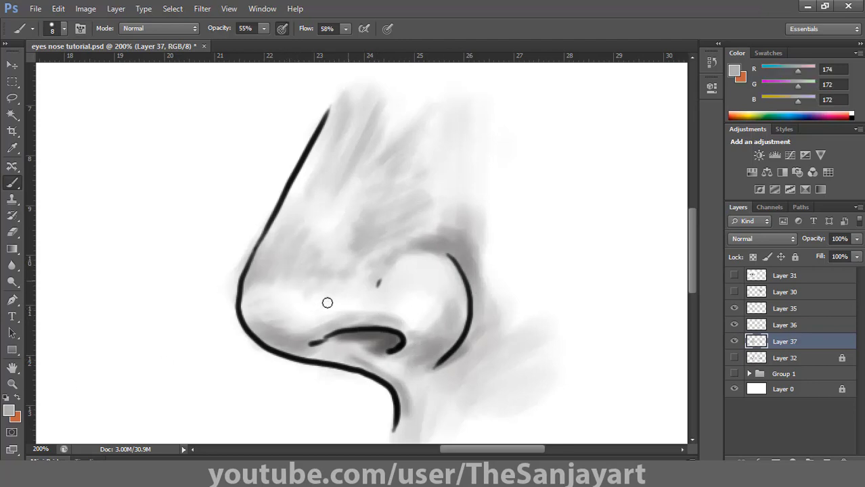
{"action": "left_click_drag", "start_coordinate": [266, 277], "coordinate": [245, 316]}
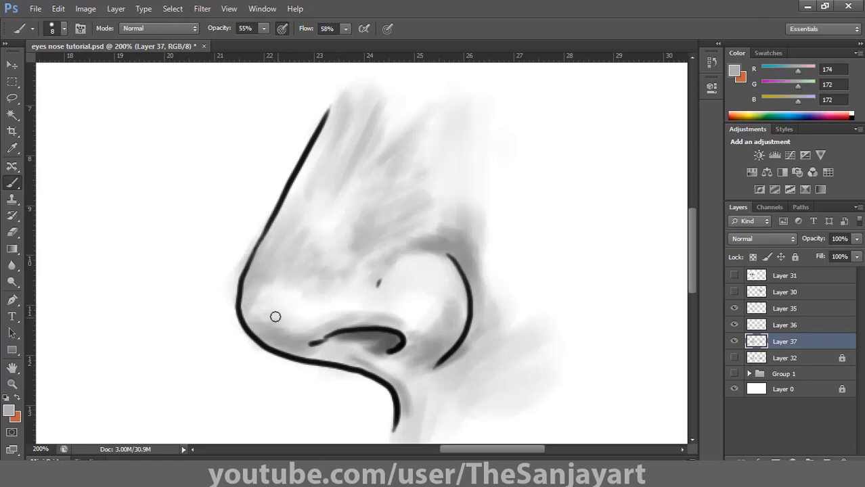
- Add light grey strokes to the side-view nose's side plane, above the wing and on the cheek beside it
{"action": "left_click_drag", "start_coordinate": [366, 169], "coordinate": [365, 183]}
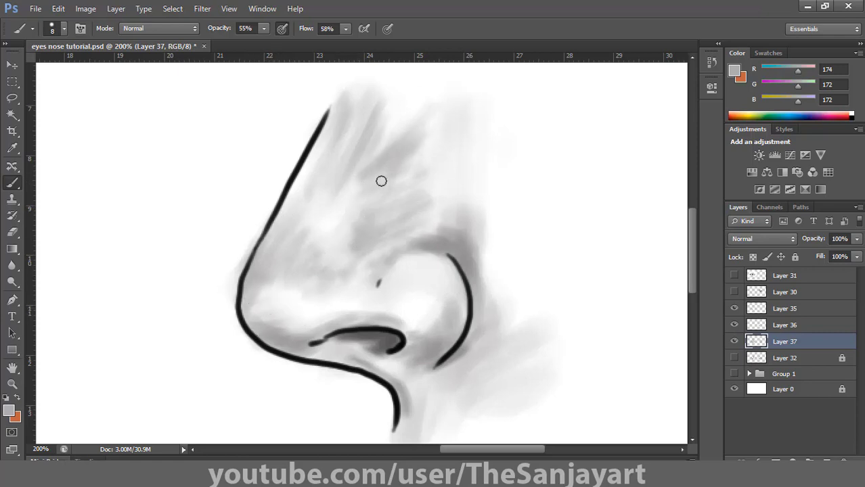
{"action": "mouse_move", "coordinate": [414, 228]}
{"action": "left_mouse_down"}
{"action": "mouse_move", "coordinate": [441, 218]}
{"action": "mouse_move", "coordinate": [453, 229]}
{"action": "left_mouse_up"}
{"action": "mouse_move", "coordinate": [494, 332]}
{"action": "left_mouse_down"}
{"action": "mouse_move", "coordinate": [493, 365]}
{"action": "mouse_move", "coordinate": [473, 393]}
{"action": "left_mouse_up"}
- Sample dark grey (RGB 46, 46, 46) and deepen the side-view nostril, the creases around the wing and the underside of the tip
{"action": "left_click", "coordinate": [456, 346], "text": "alt"}
{"action": "left_click_drag", "start_coordinate": [385, 343], "coordinate": [350, 337]}
{"action": "left_click_drag", "start_coordinate": [468, 335], "coordinate": [442, 365]}
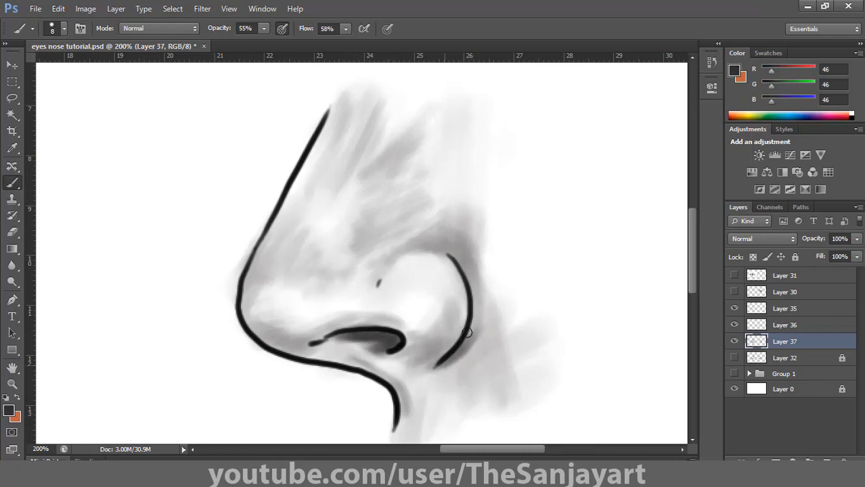
{"action": "mouse_move", "coordinate": [468, 275]}
{"action": "left_mouse_down"}
{"action": "mouse_move", "coordinate": [455, 366]}
{"action": "mouse_move", "coordinate": [473, 333]}
{"action": "left_mouse_up"}
{"action": "left_click_drag", "start_coordinate": [386, 261], "coordinate": [437, 242]}
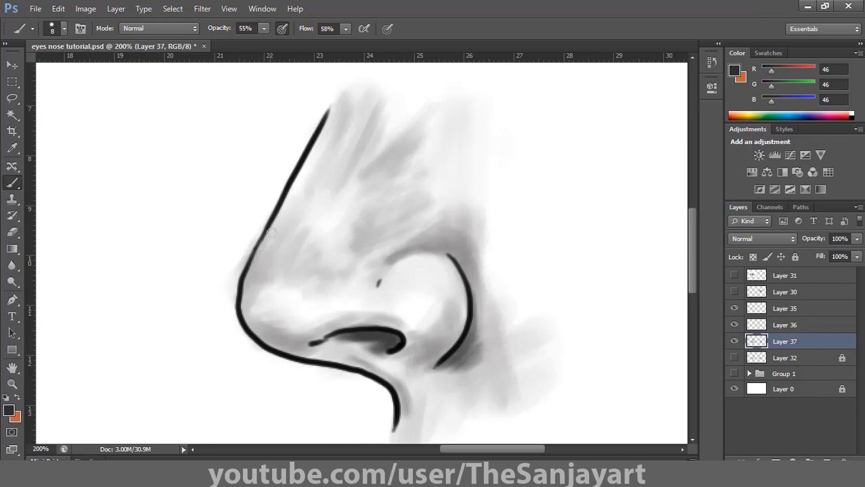
{"action": "left_click_drag", "start_coordinate": [255, 333], "coordinate": [326, 357]}
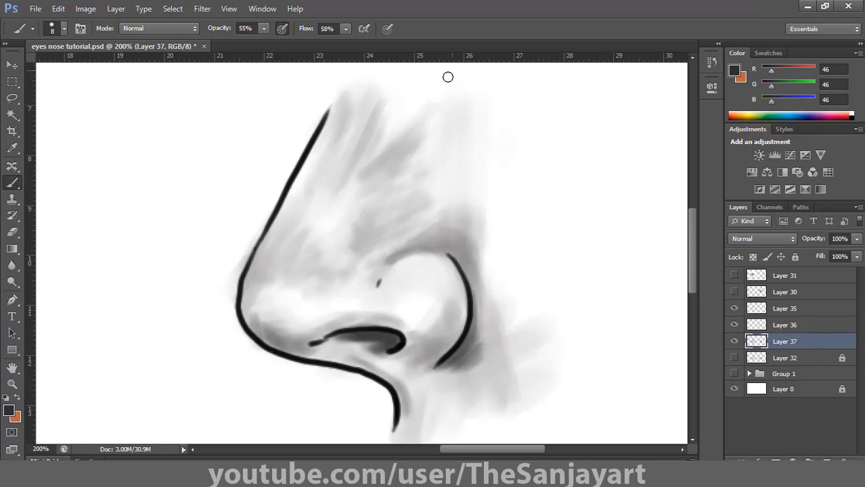
- Check the shading of both noses on the whole canvas by toggling the outlines on Layer 35 and Layer 36
{"action": "double_click", "coordinate": [12, 367]}
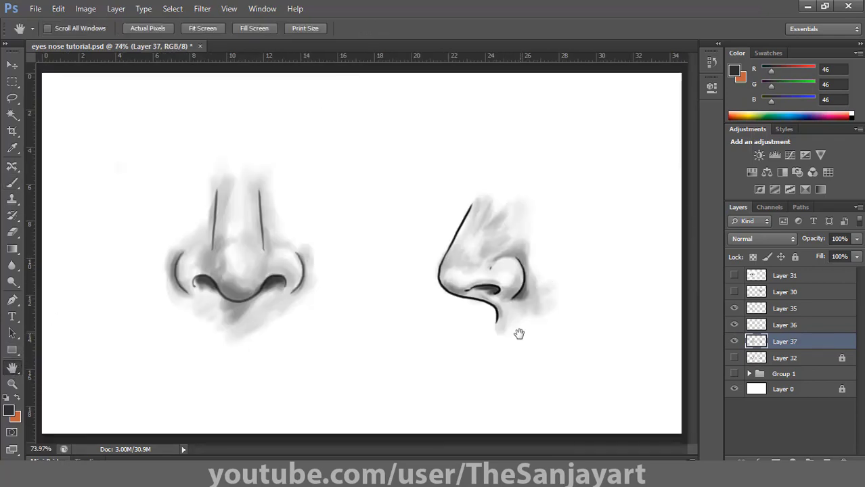
{"action": "left_click", "coordinate": [734, 309]}
{"action": "left_click", "coordinate": [734, 310]}
{"action": "left_click", "coordinate": [734, 325]}
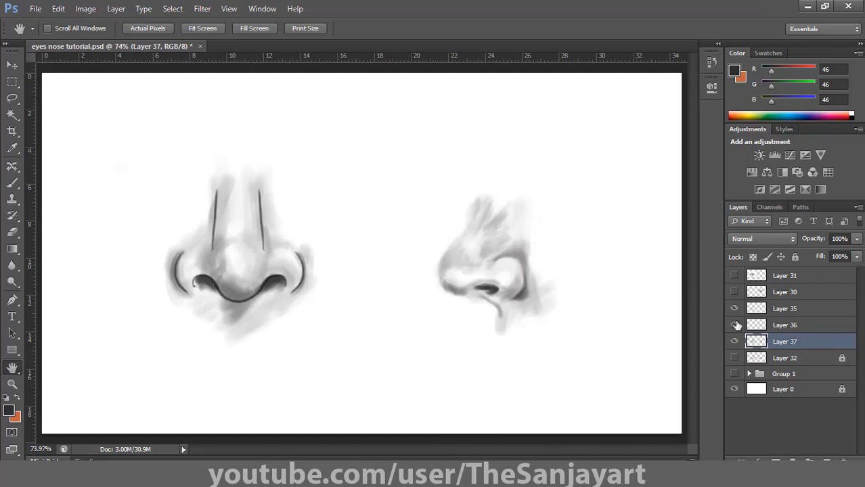
{"action": "left_click", "coordinate": [735, 326]}
- Shade along the side-view nose's profile from the bridge around the tip with the 6 px dark grey brush
{"action": "left_click", "coordinate": [12, 384]}
{"action": "left_click", "coordinate": [488, 248]}
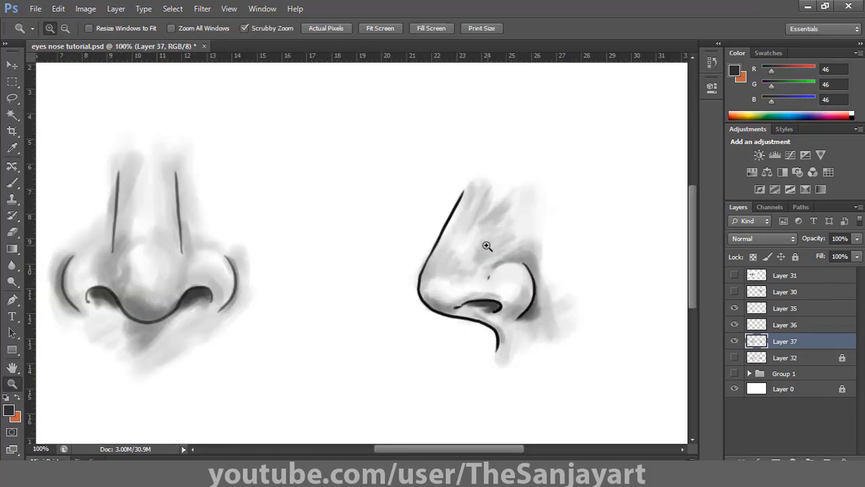
{"action": "left_click", "coordinate": [467, 242]}
{"action": "key", "text": "b"}
{"action": "mouse_move", "coordinate": [471, 143]}
{"action": "left_mouse_down"}
{"action": "mouse_move", "coordinate": [385, 342]}
{"action": "mouse_move", "coordinate": [382, 313]}
{"action": "mouse_move", "coordinate": [440, 382]}
{"action": "left_mouse_up"}
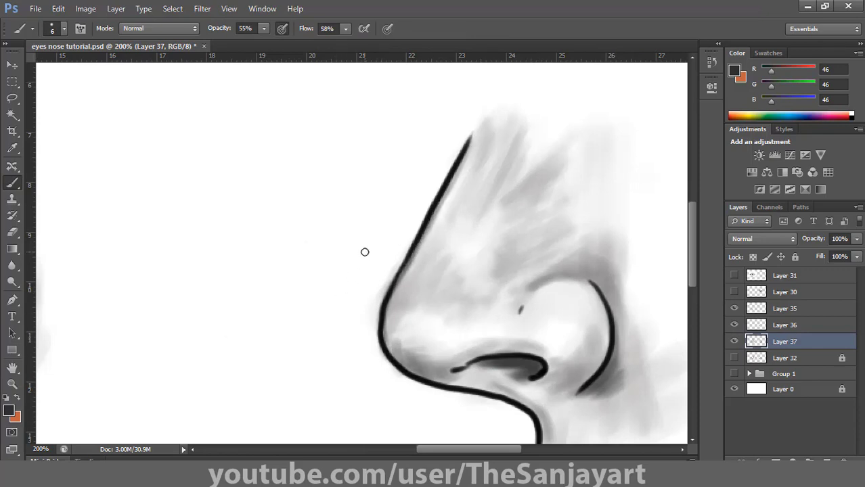
- Hide the outlines on Layer 36, set the colour to mid grey (RGB 142, 142, 142) and smooth the shading under the side-view tip
{"action": "left_click", "coordinate": [734, 325]}
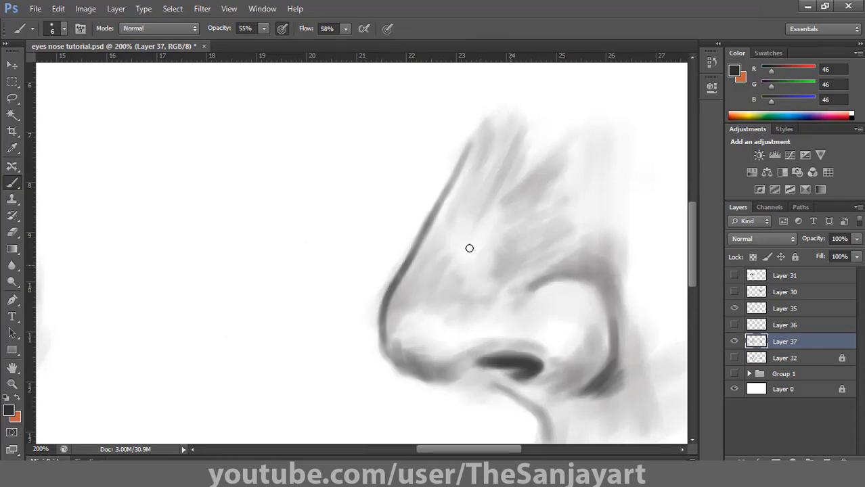
{"action": "left_click", "coordinate": [9, 410]}
{"action": "left_click", "coordinate": [261, 187]}
{"action": "left_click", "coordinate": [563, 107]}
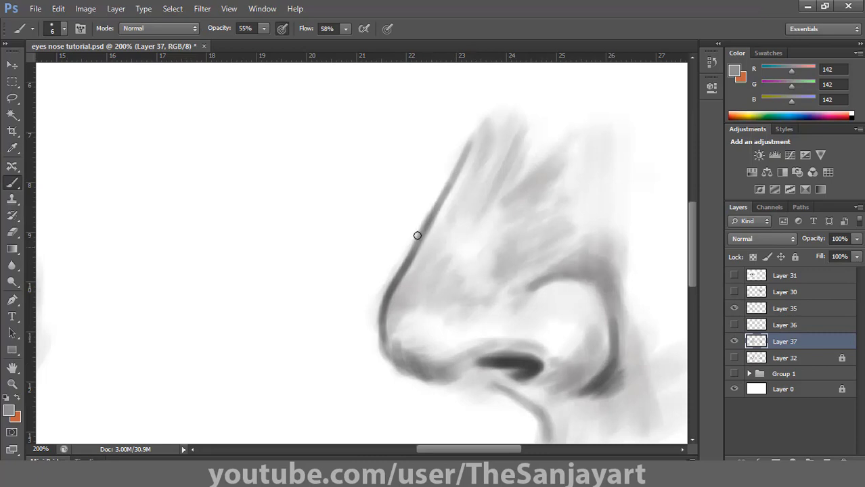
{"action": "left_click_drag", "start_coordinate": [393, 357], "coordinate": [452, 375]}
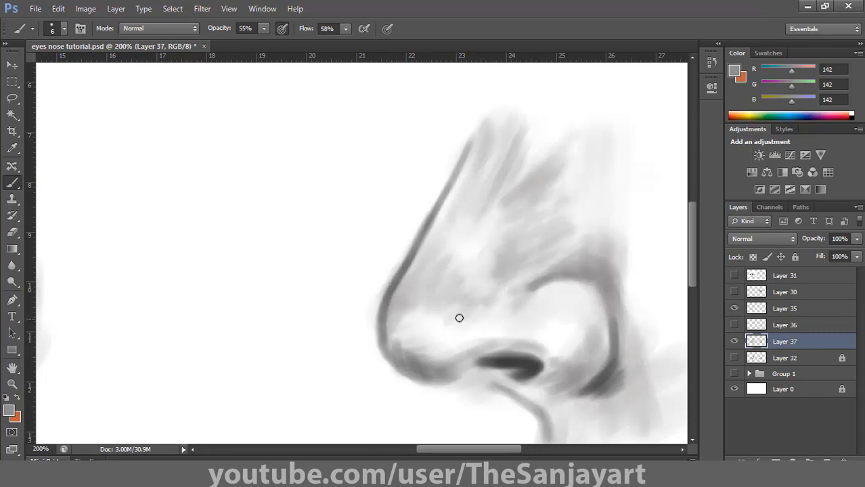
- Compare the side-view nose with and without its outlines, and hide Layer 36 and Layer 35 to leave only the shading
{"action": "double_click", "coordinate": [12, 368]}
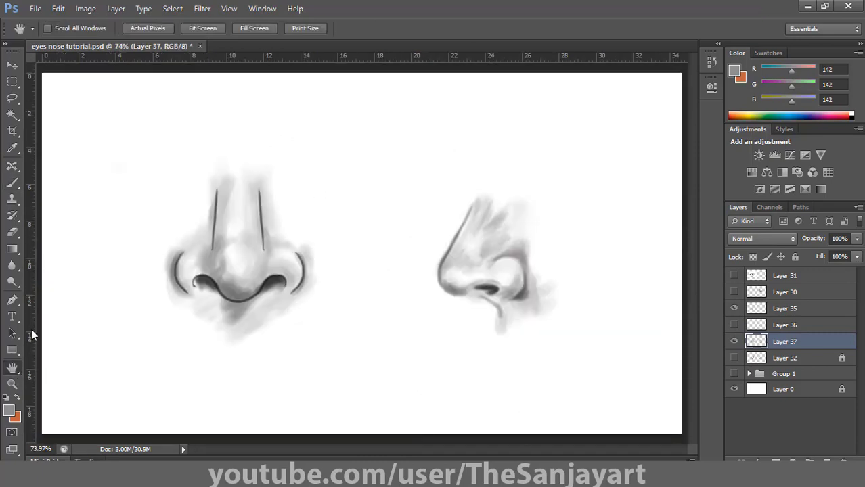
{"action": "left_click", "coordinate": [734, 324]}
{"action": "double_click", "coordinate": [12, 384]}
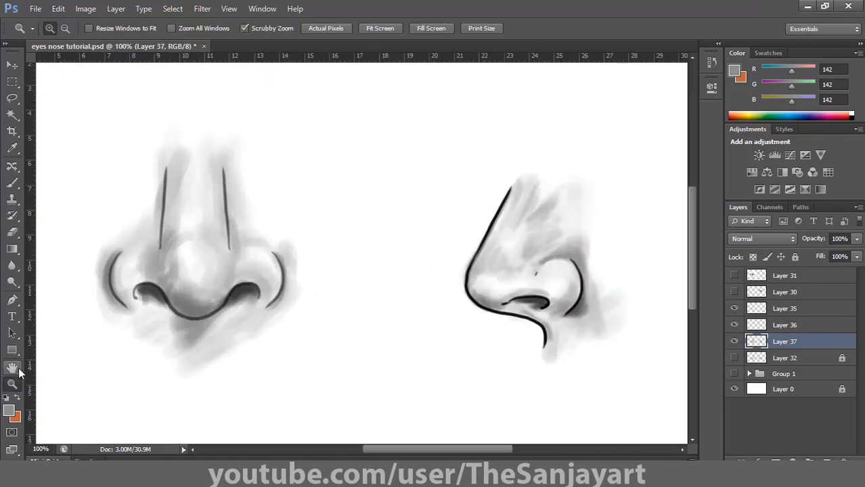
{"action": "double_click", "coordinate": [12, 370]}
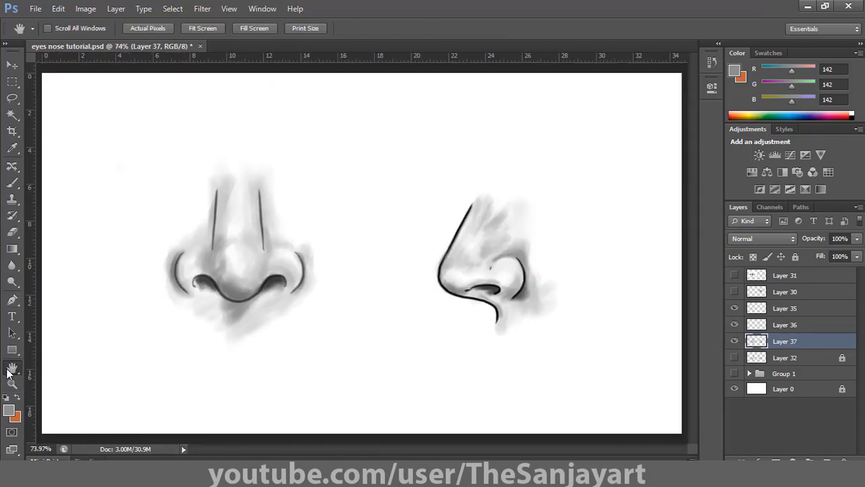
{"action": "left_click", "coordinate": [734, 325]}
{"action": "left_click", "coordinate": [734, 308]}
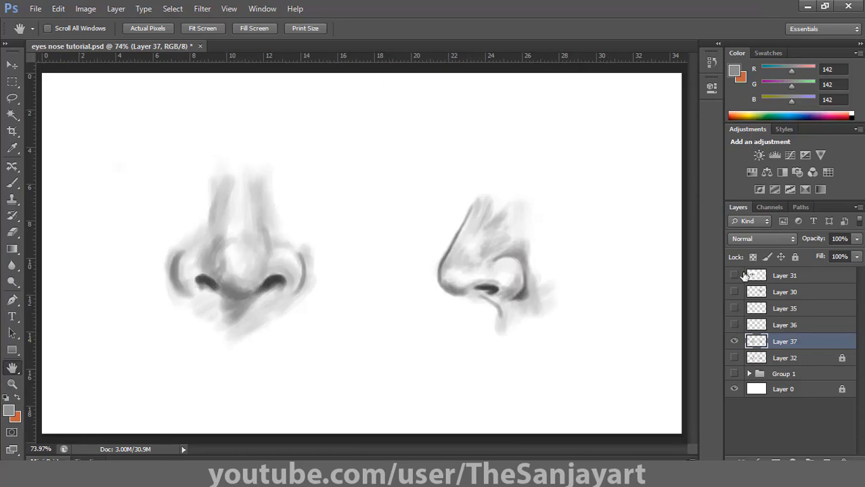